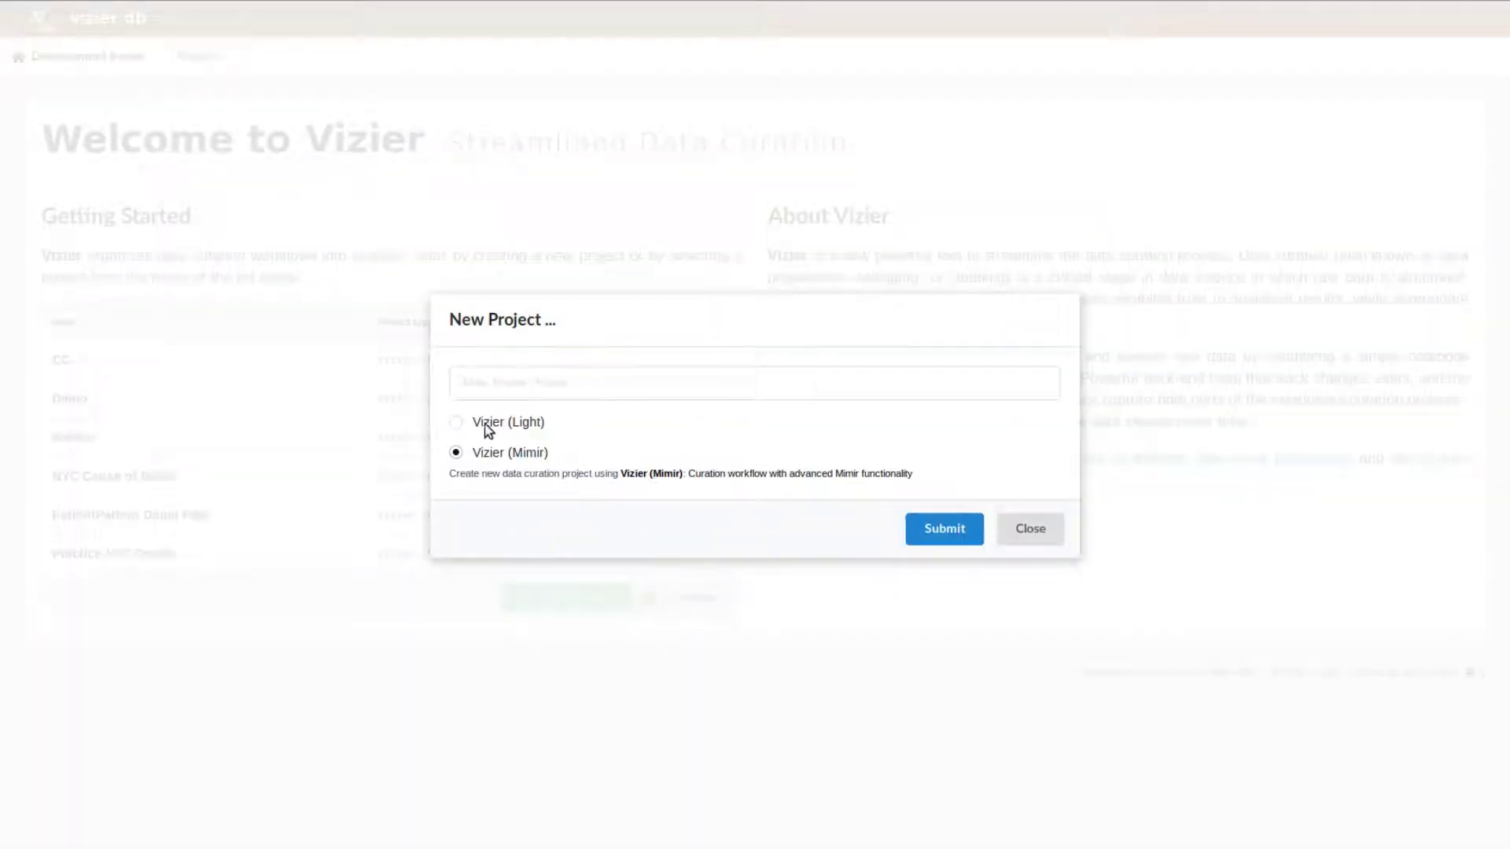
Step: Create a new Vizier project named Demo2
{"action": "type", "text": "Demo2"}
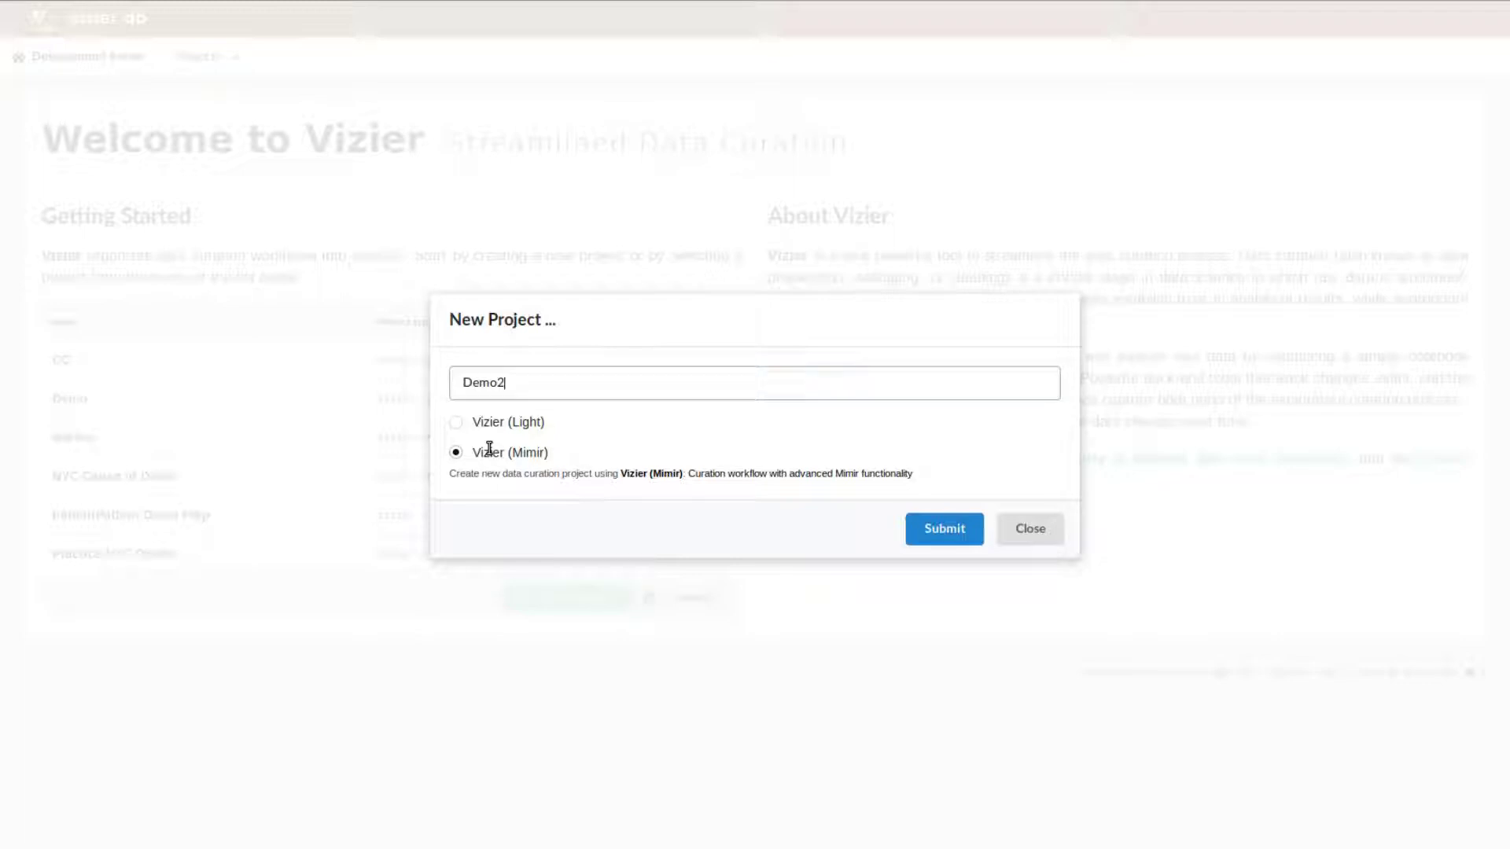
{"action": "key", "text": "Return"}
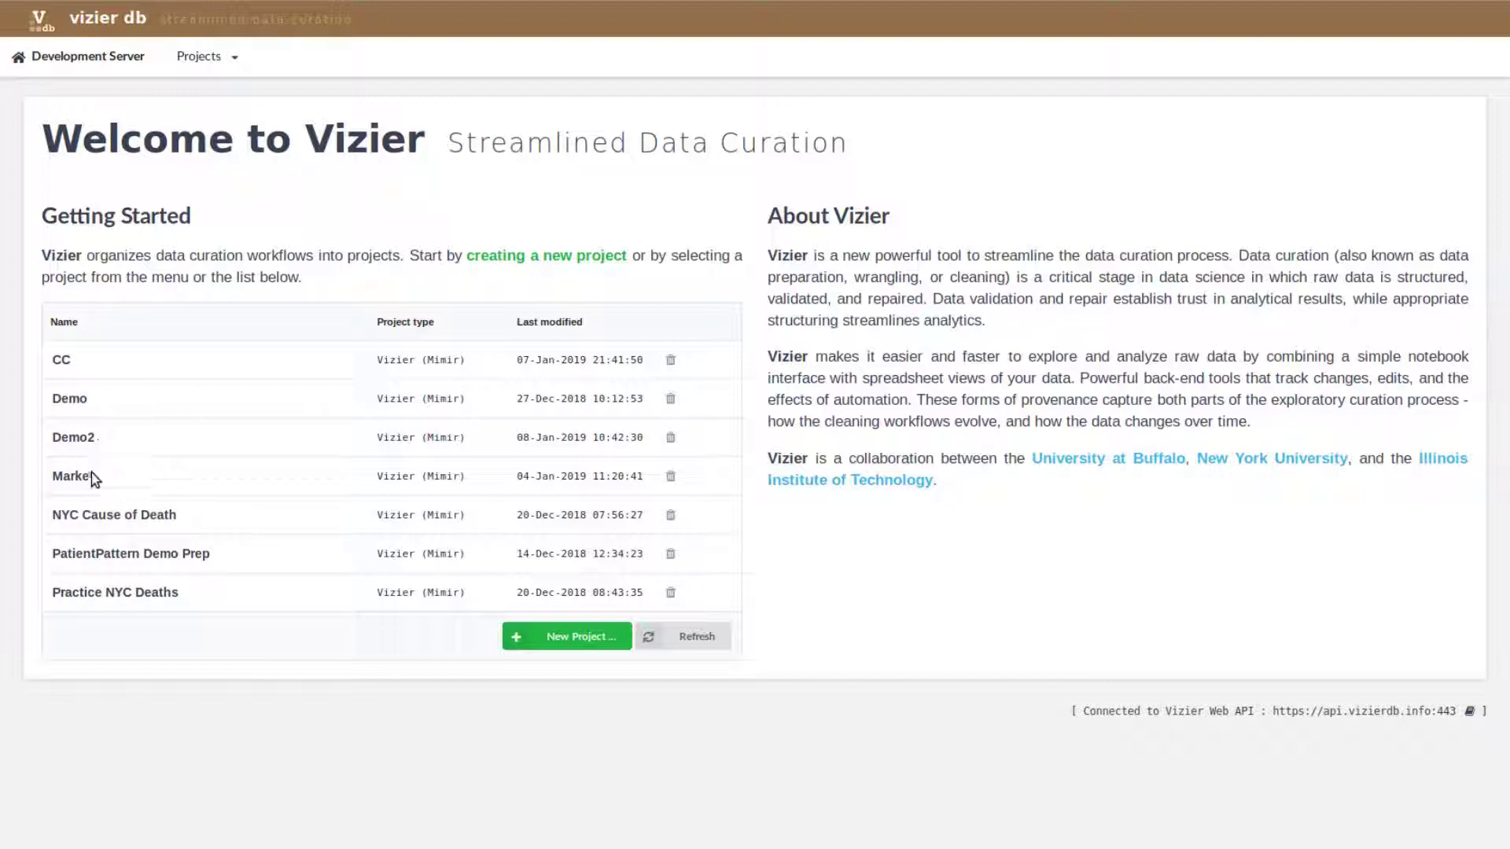
Step: Open the Demo2 notebook and add a Load Dataset cell
{"action": "left_click", "coordinate": [75, 438]}
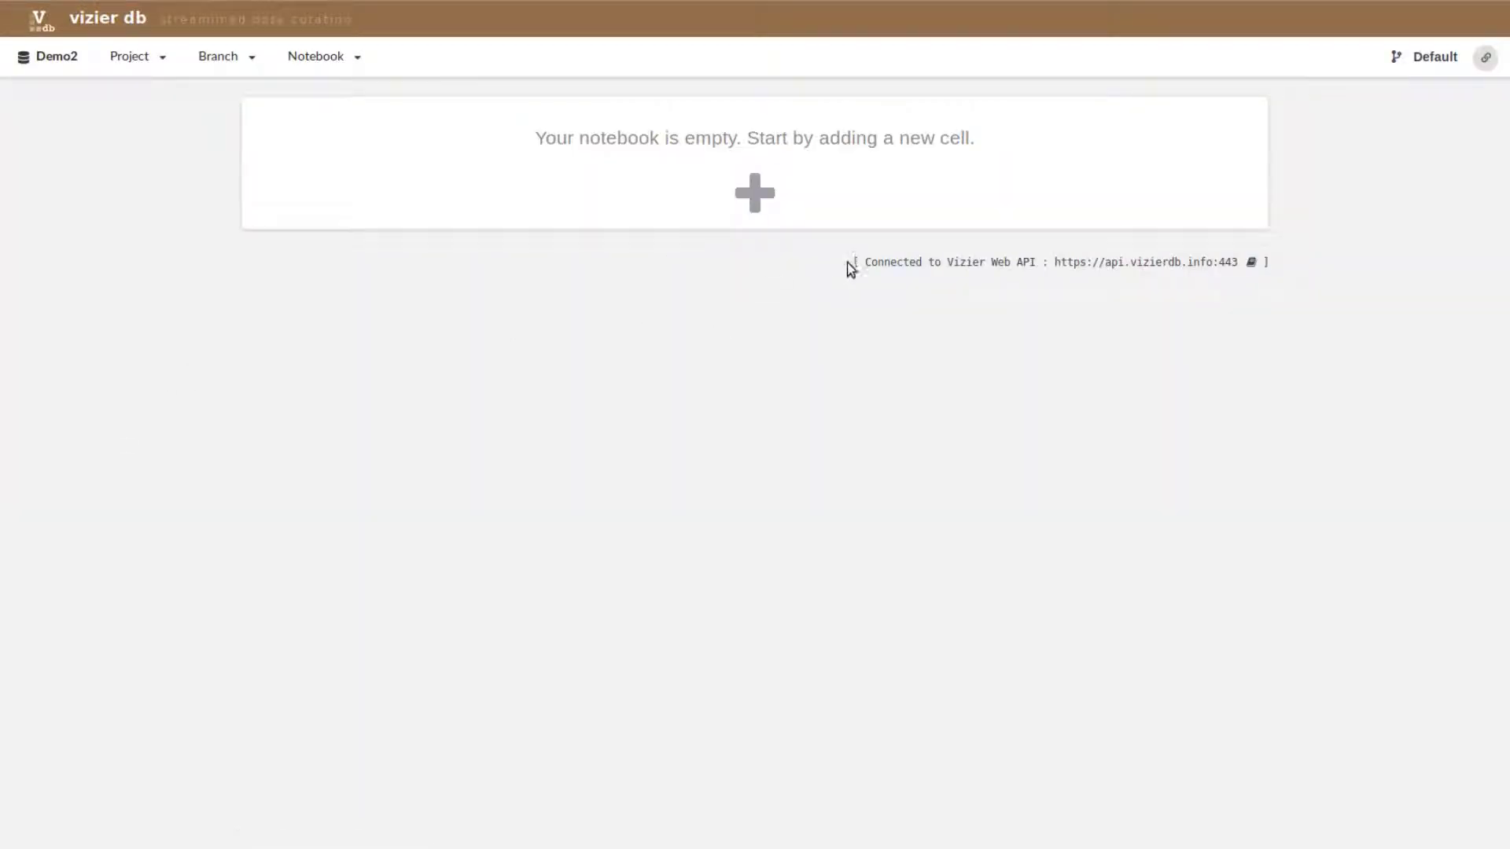
{"action": "left_click", "coordinate": [754, 193]}
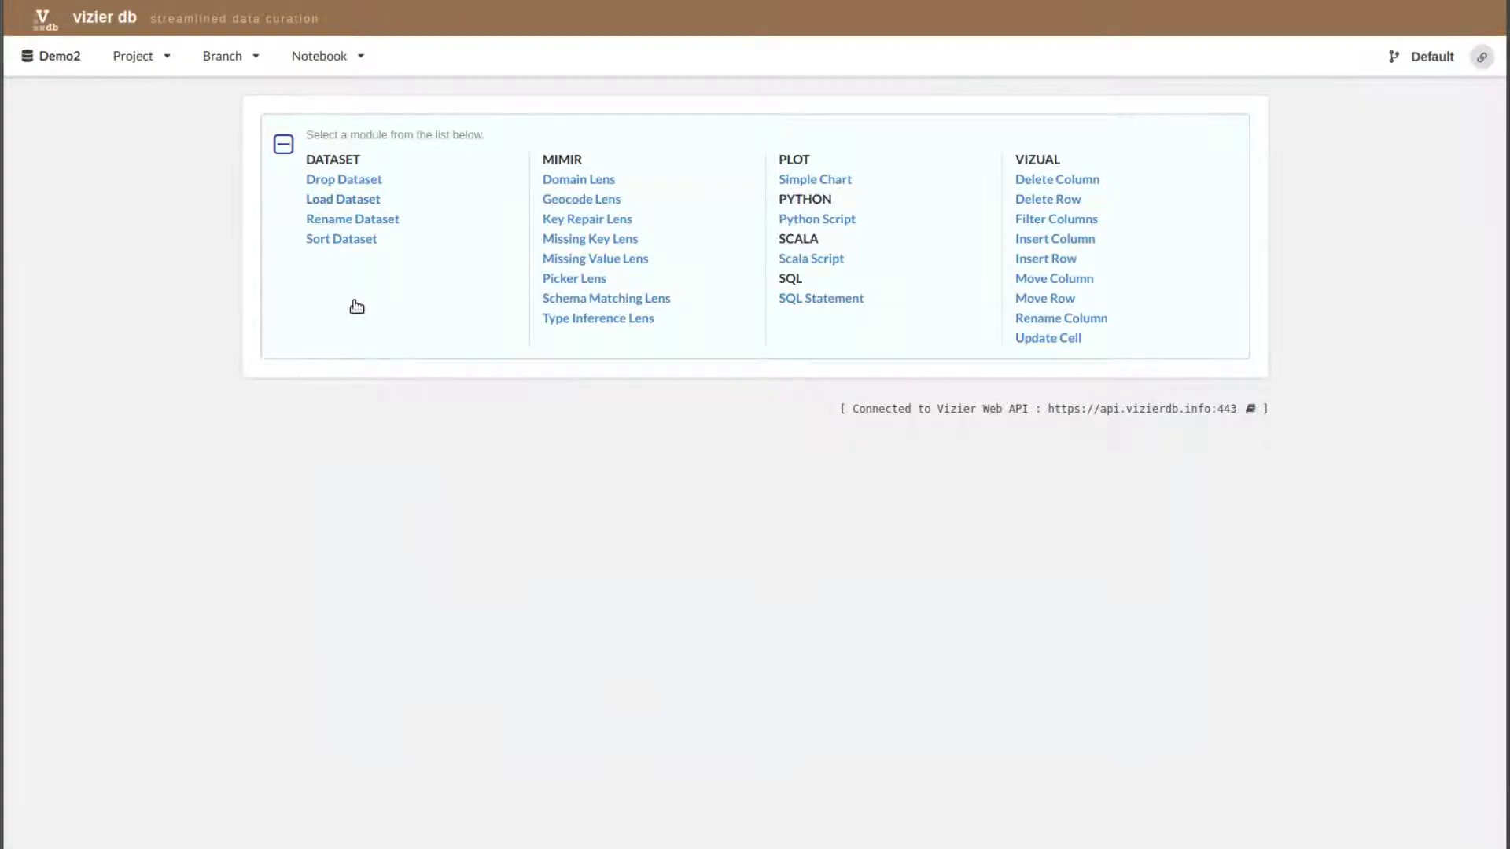
{"action": "left_click", "coordinate": [343, 199]}
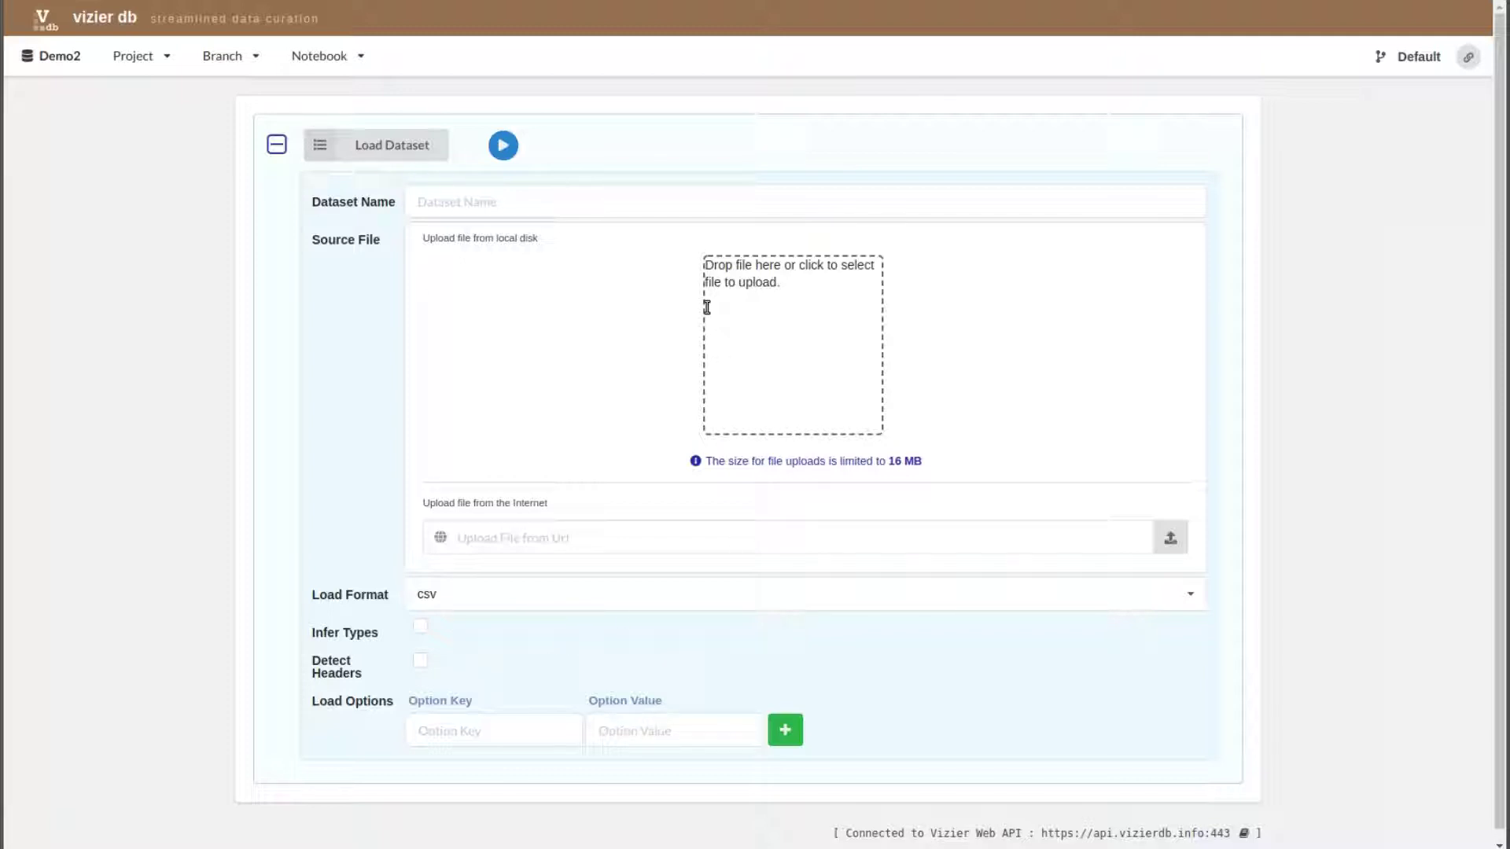
Step: Name the dataset causes, attach New_York_City_Leading_Causes_of_Death_12_11_2018.csv, and enable header detection
{"action": "key", "text": "Tab"}
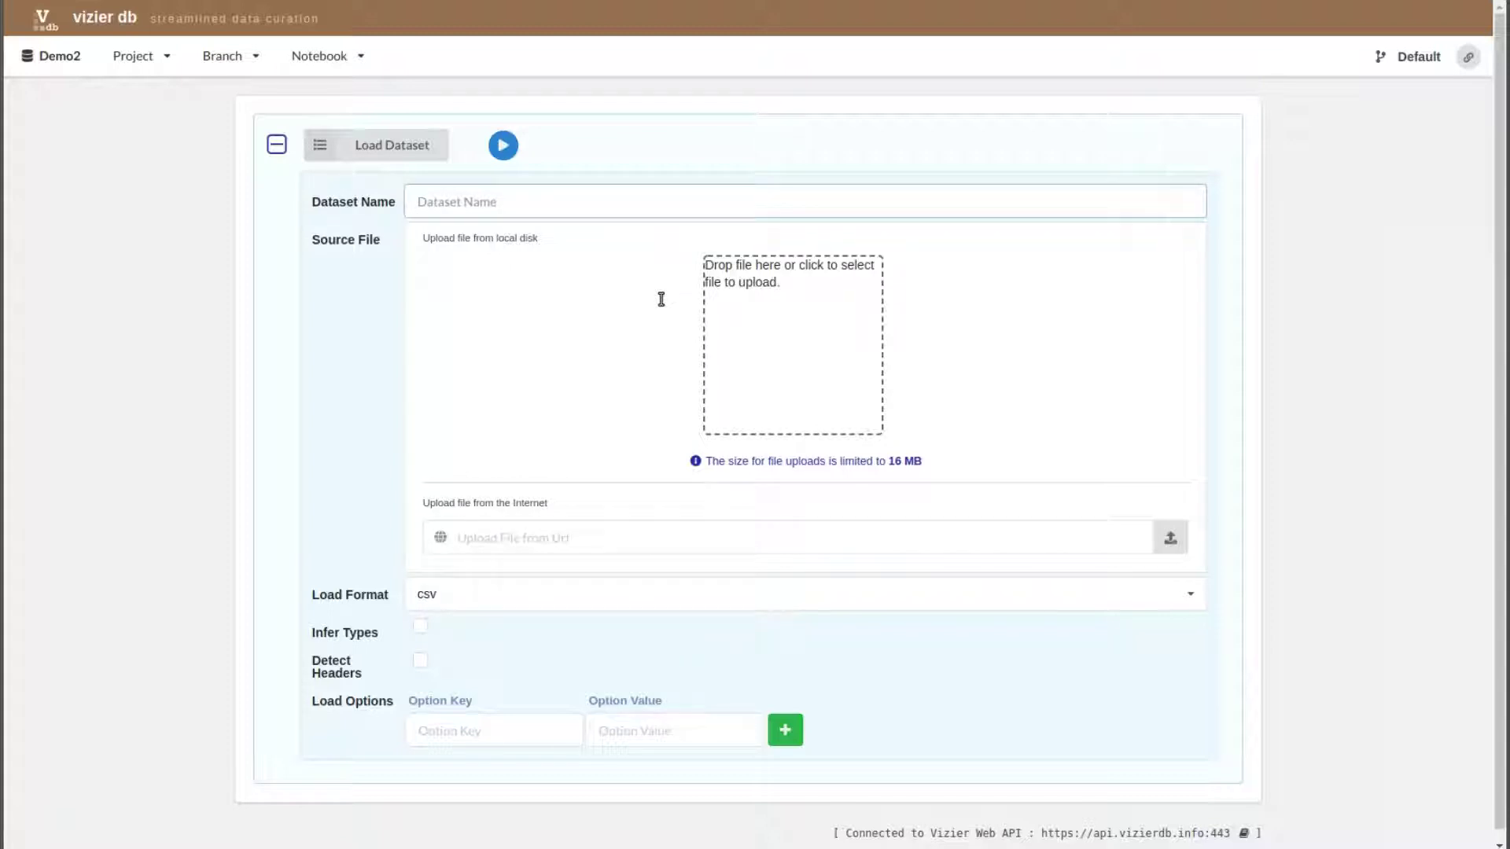
{"action": "type", "text": "causes"}
{"action": "left_click", "coordinate": [785, 420]}
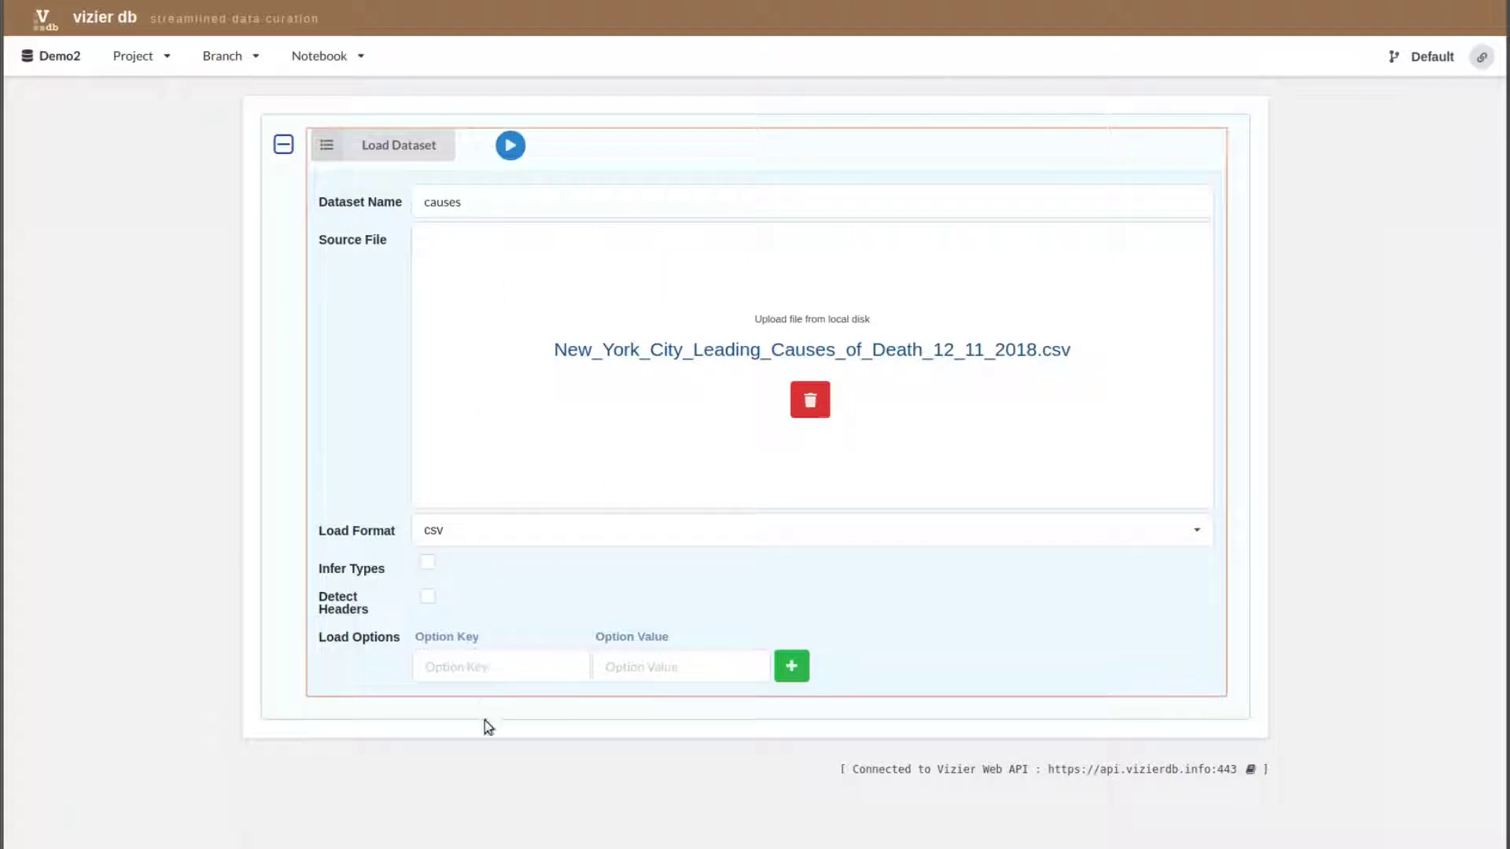
{"action": "left_click", "coordinate": [427, 596]}
{"action": "left_click", "coordinate": [507, 530]}
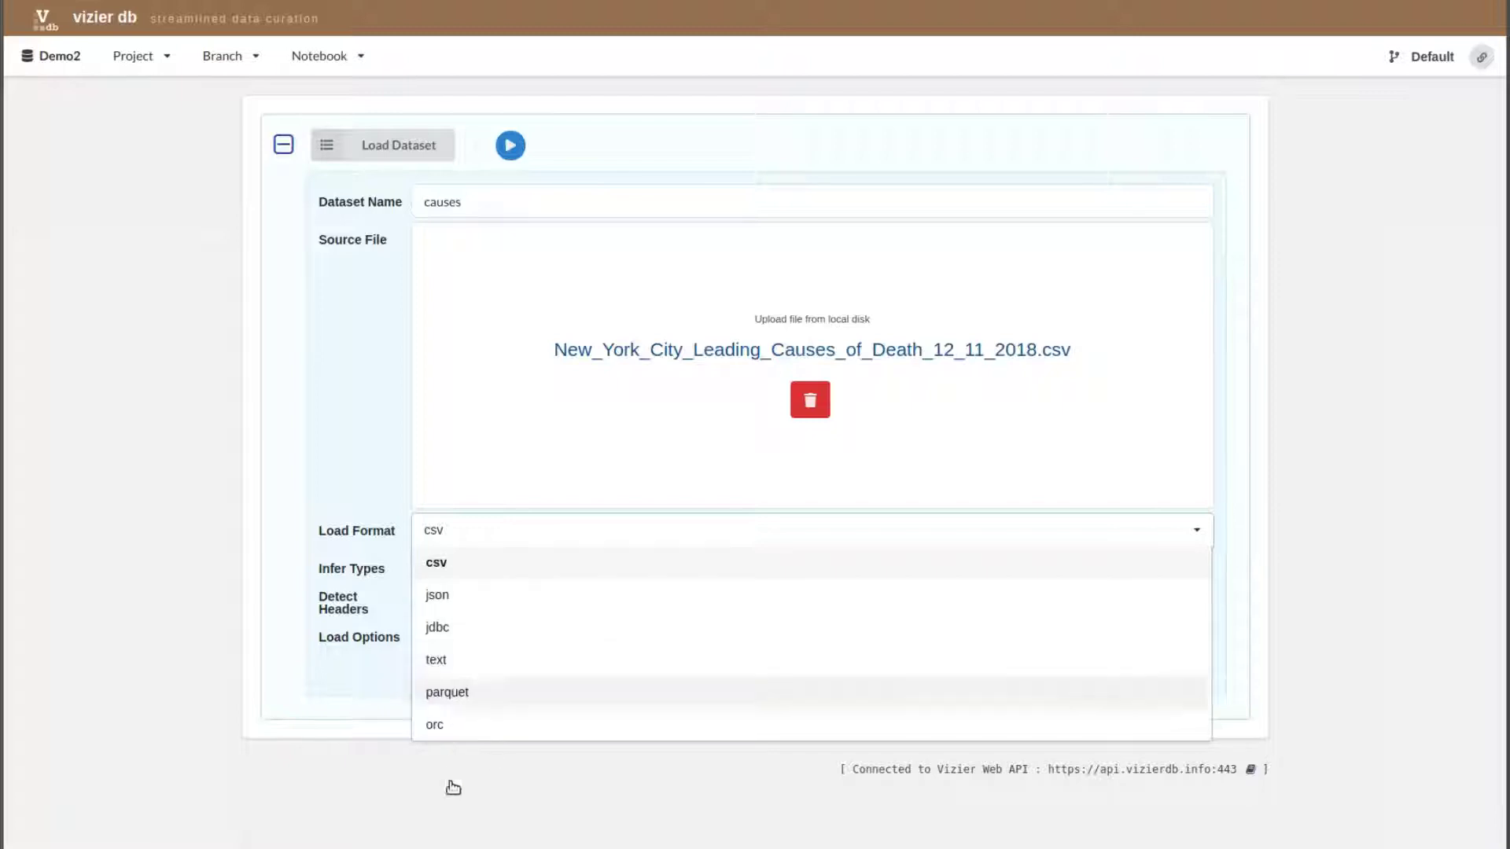
Step: Run the causes load cell, then enter DEATH_RATE 2 in row 9 and 4 in row 11
{"action": "left_click", "coordinate": [512, 256]}
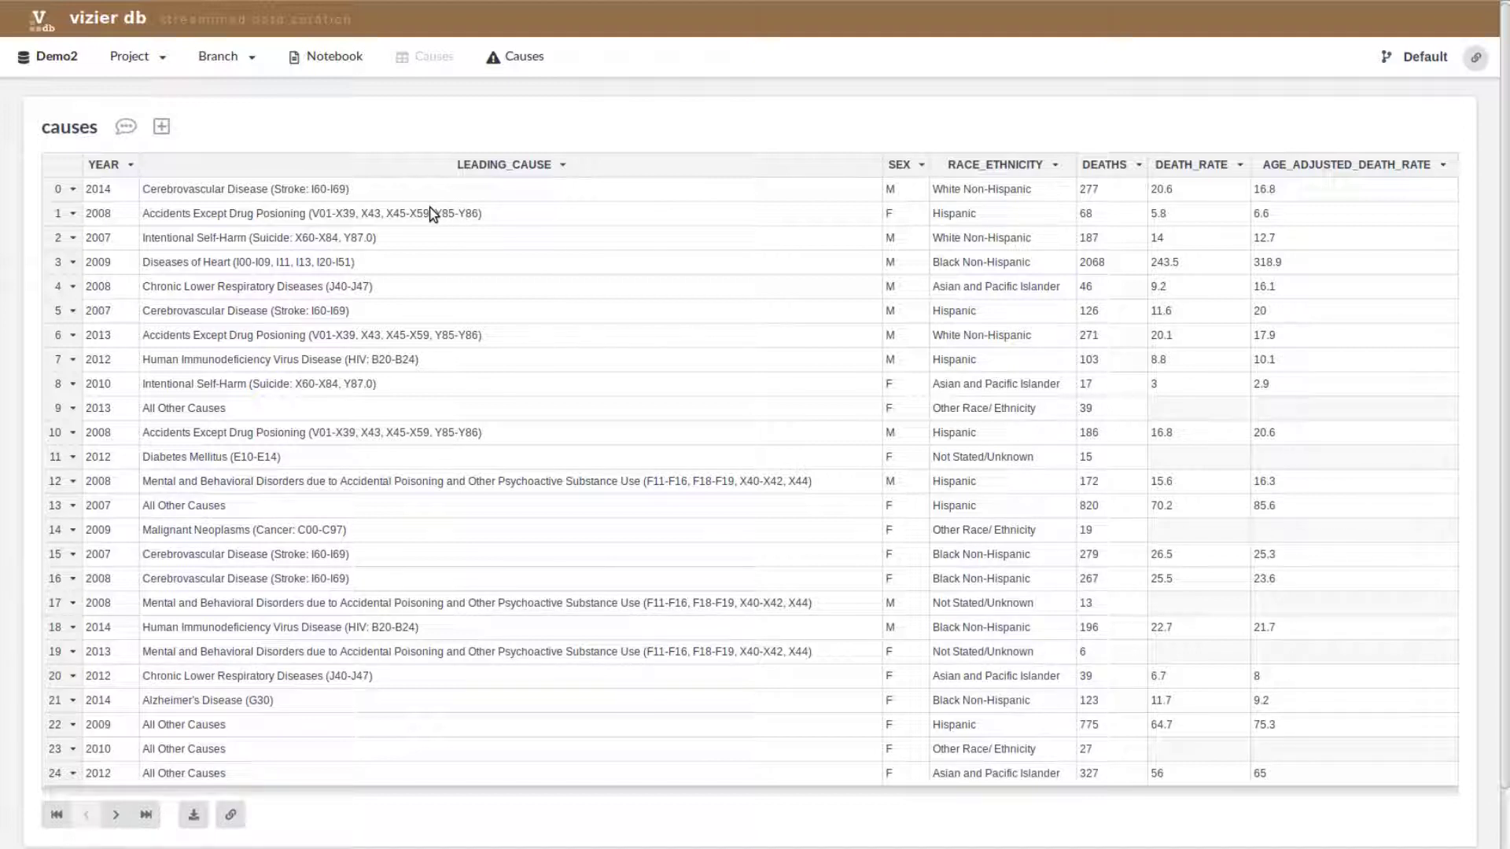
{"action": "left_click", "coordinate": [1175, 479]}
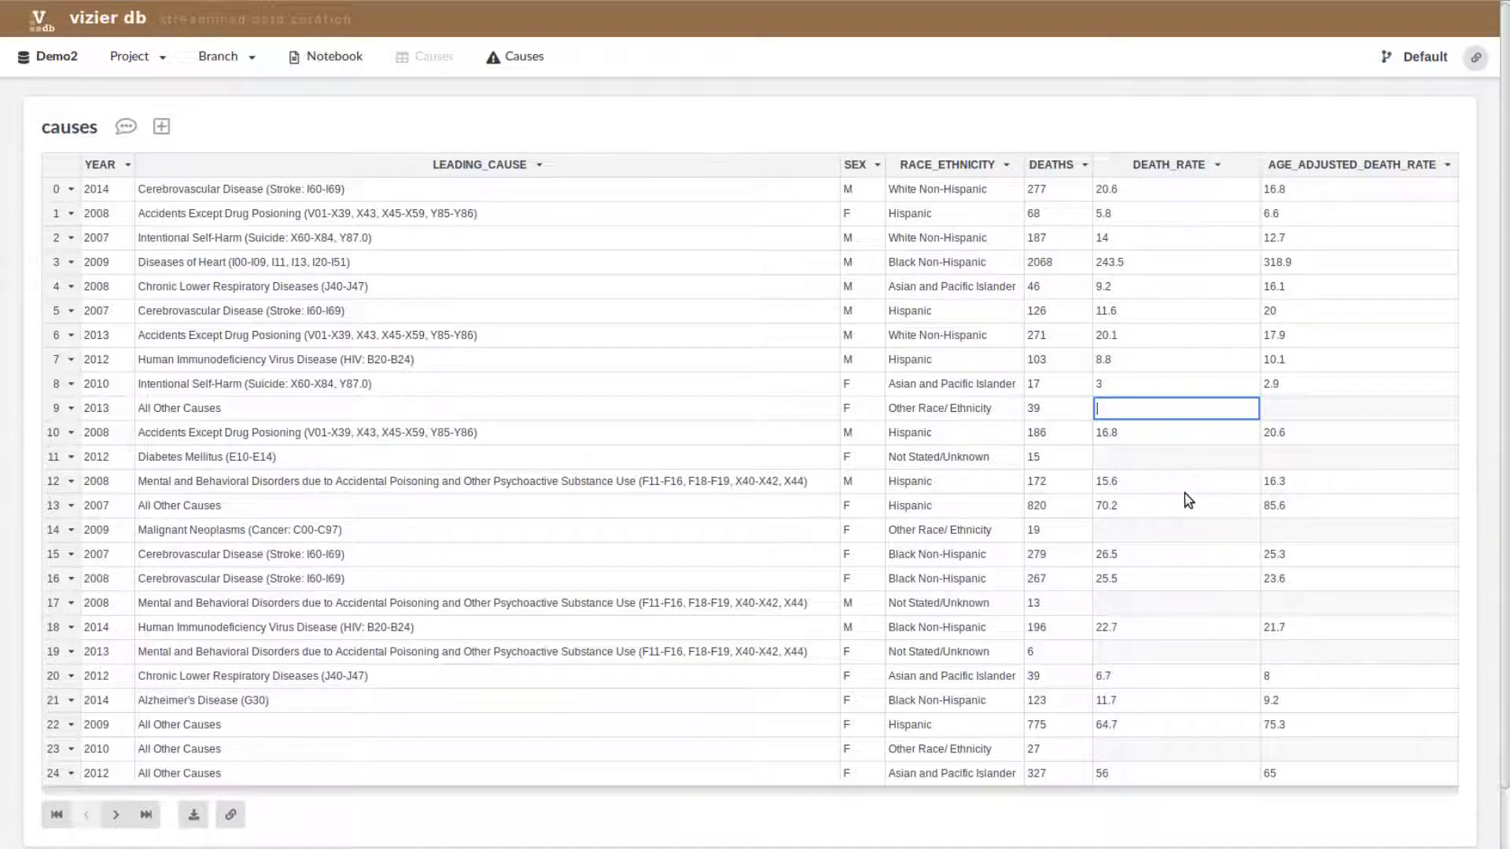
{"action": "type", "text": "2"}
{"action": "key", "text": "Down"}
{"action": "key", "text": "Down"}
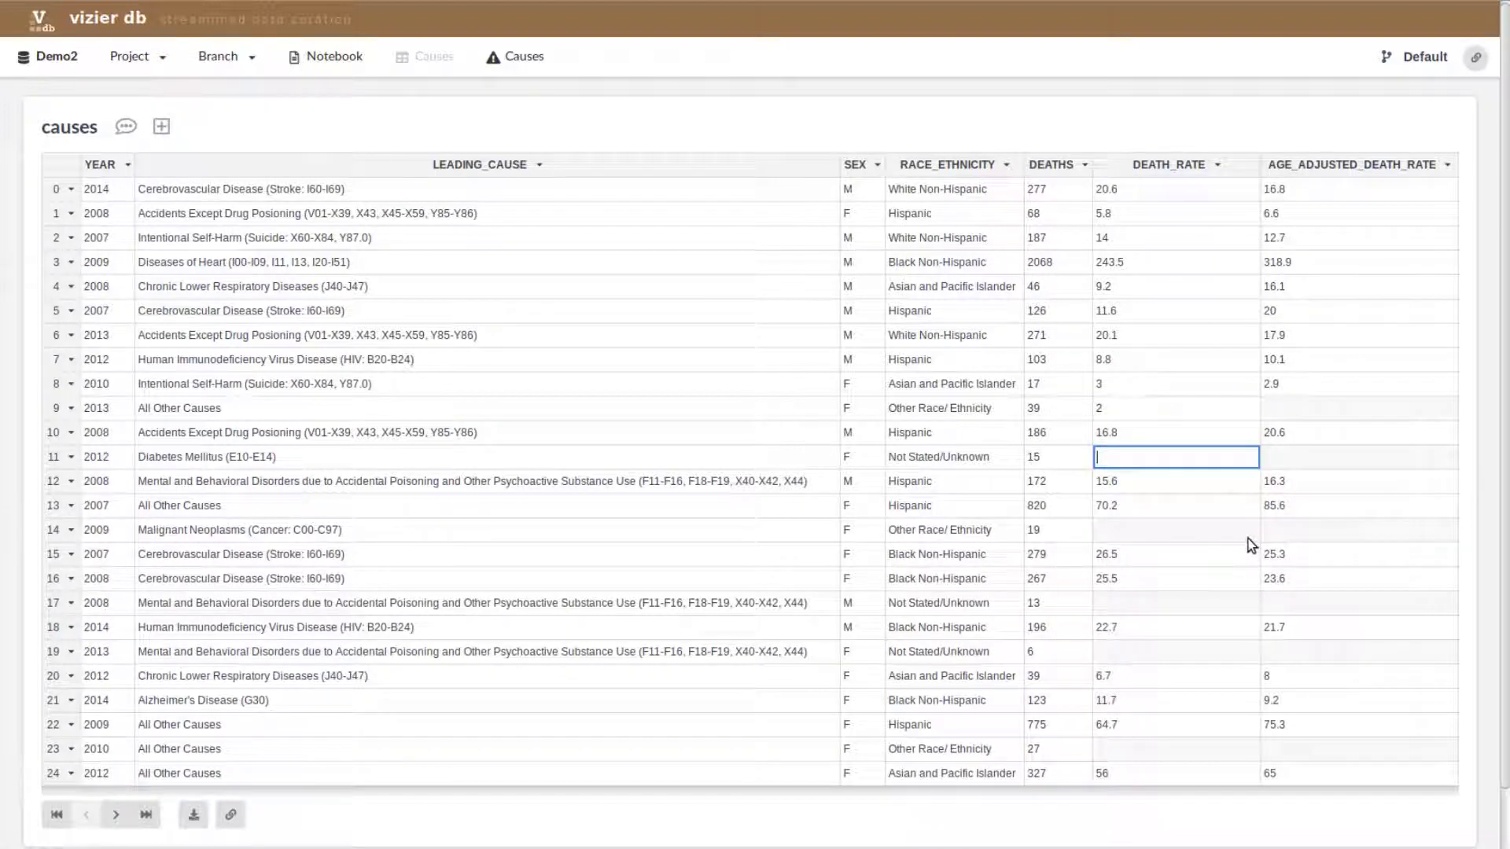
{"action": "type", "text": "4"}
{"action": "key", "text": "Down"}
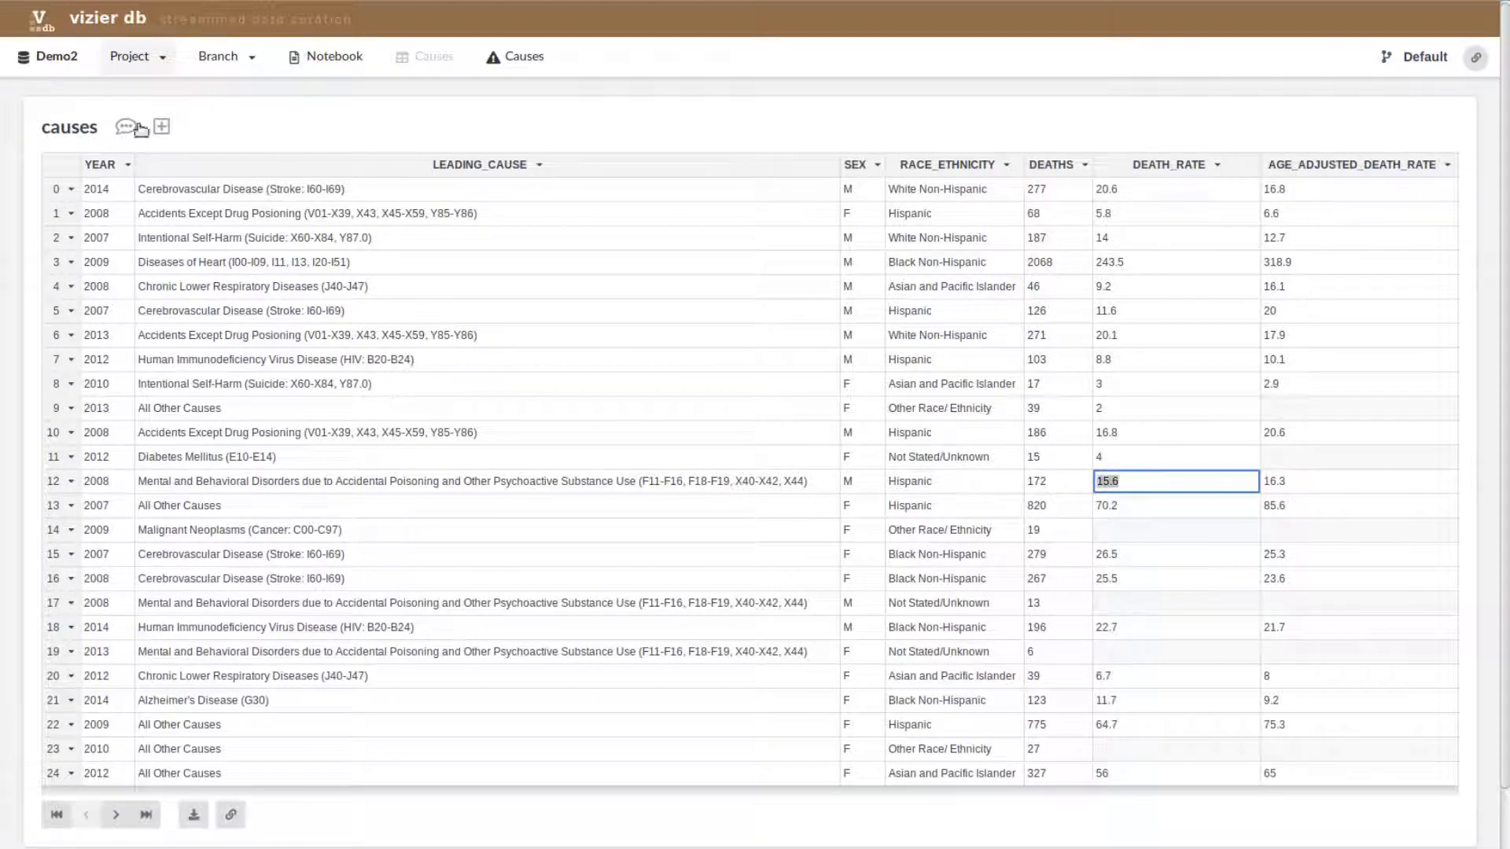
Step: Return to the notebook and expand the hidden DEATH_RATE update statements
{"action": "left_click", "coordinate": [326, 56]}
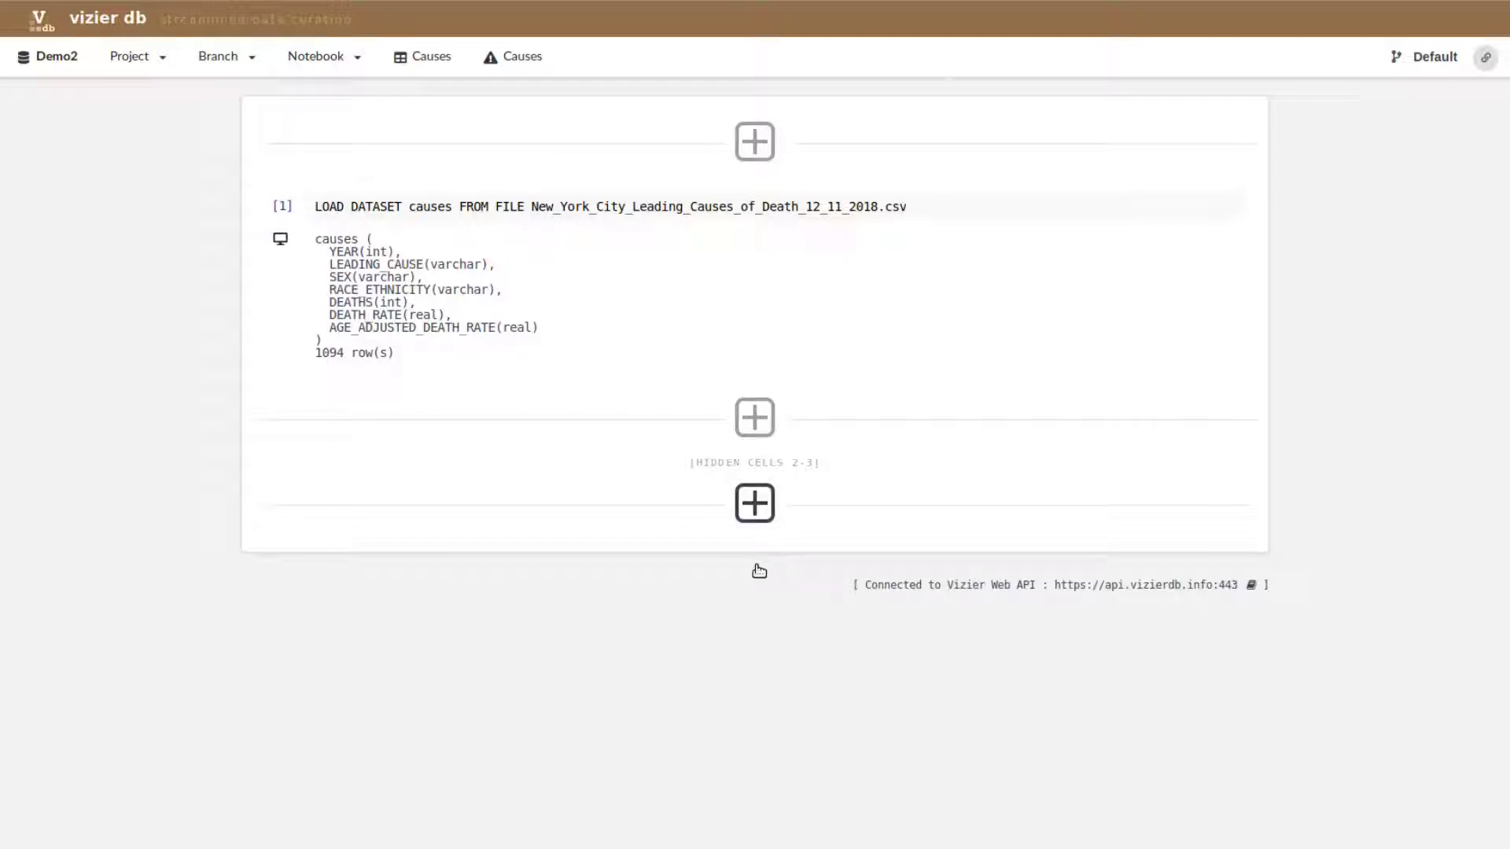
{"action": "left_click", "coordinate": [751, 528]}
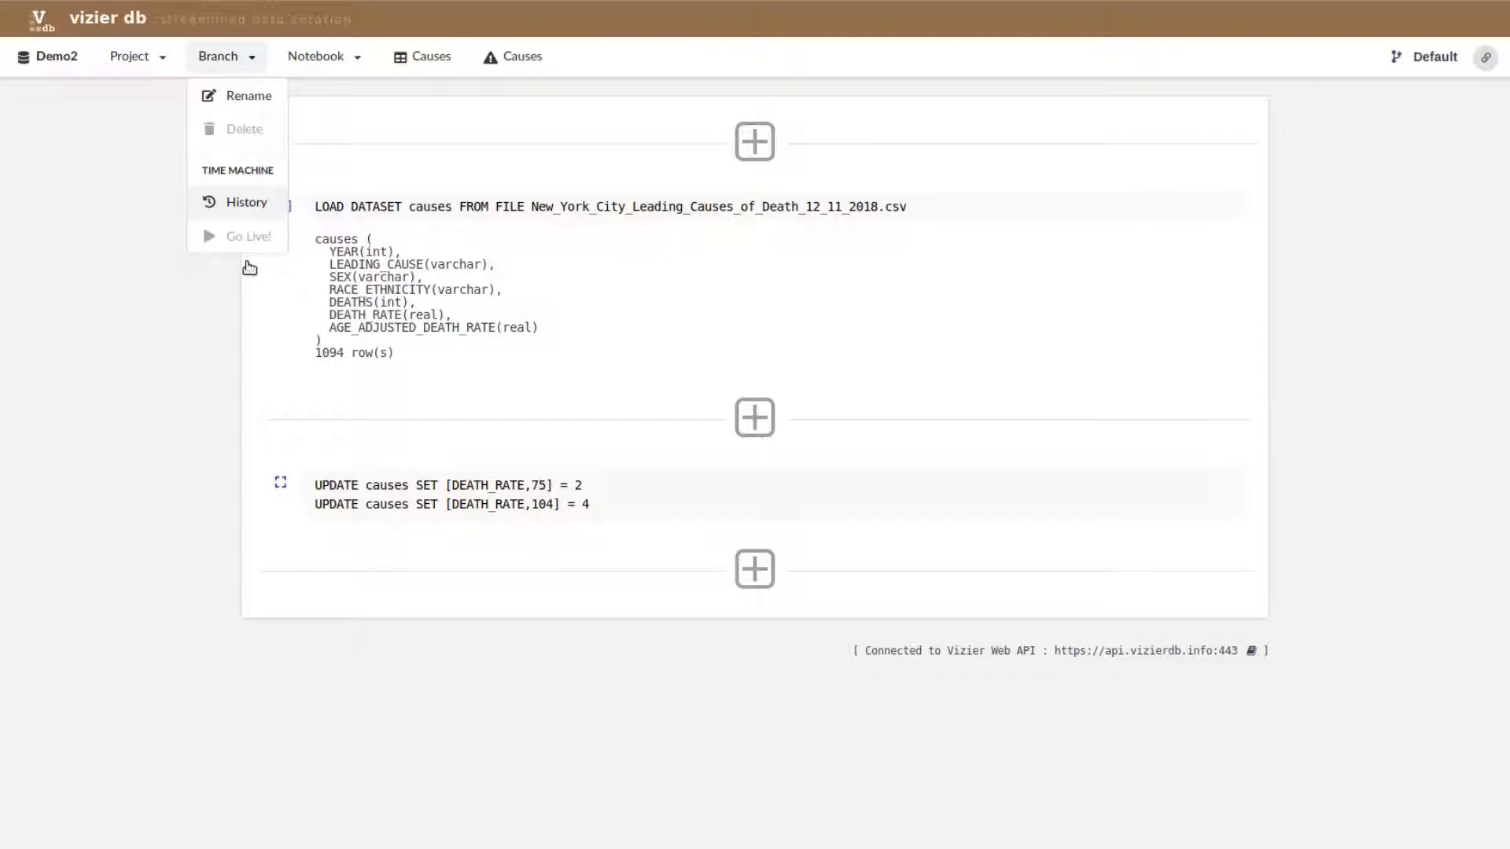
Step: Open the Default branch history and view the 10:43:50 Update Cell version
{"action": "left_click", "coordinate": [246, 202]}
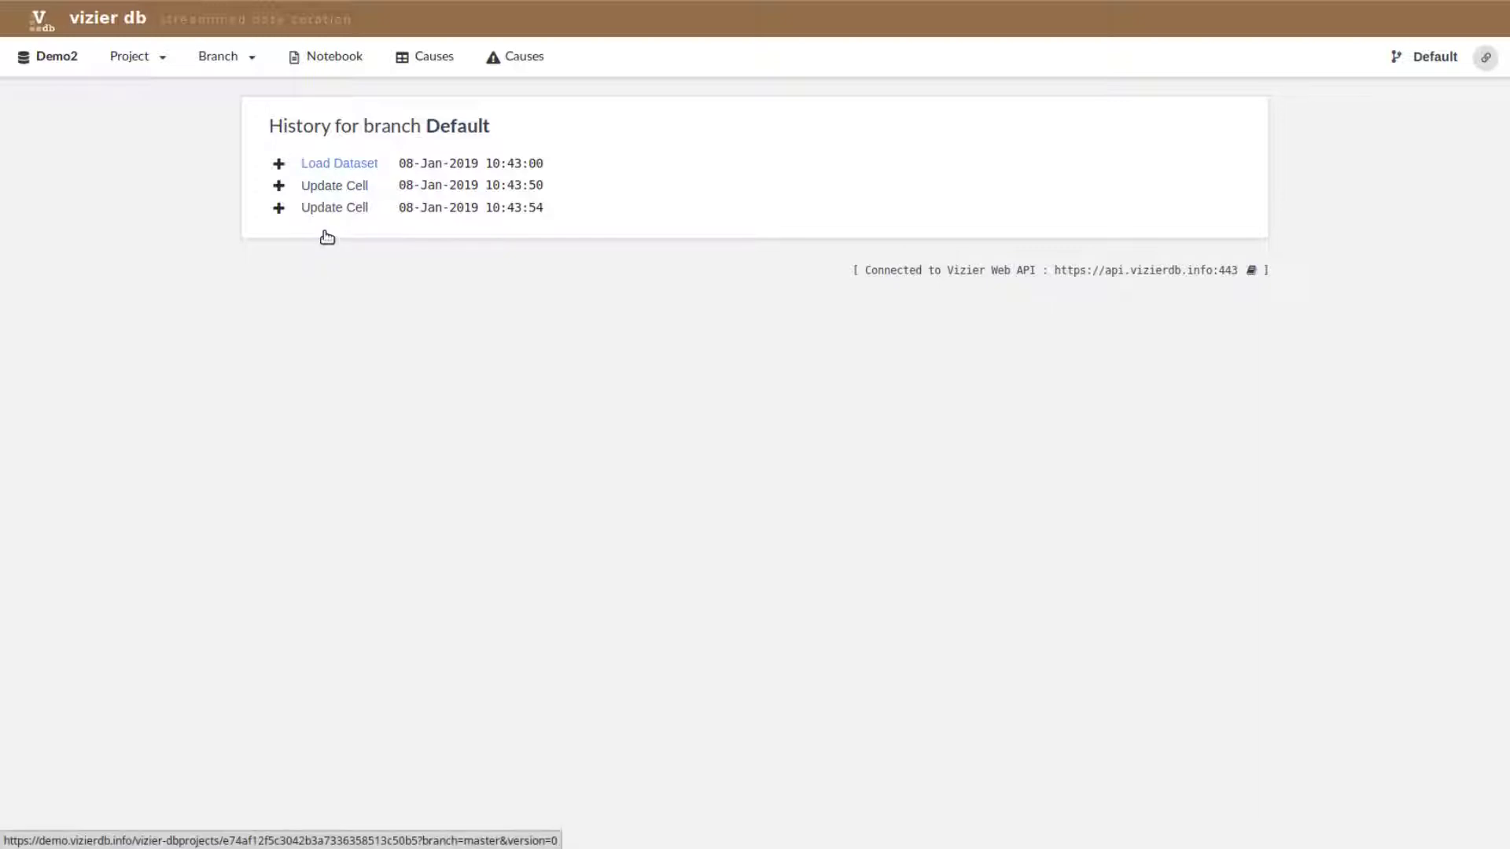
{"action": "left_click", "coordinate": [324, 260]}
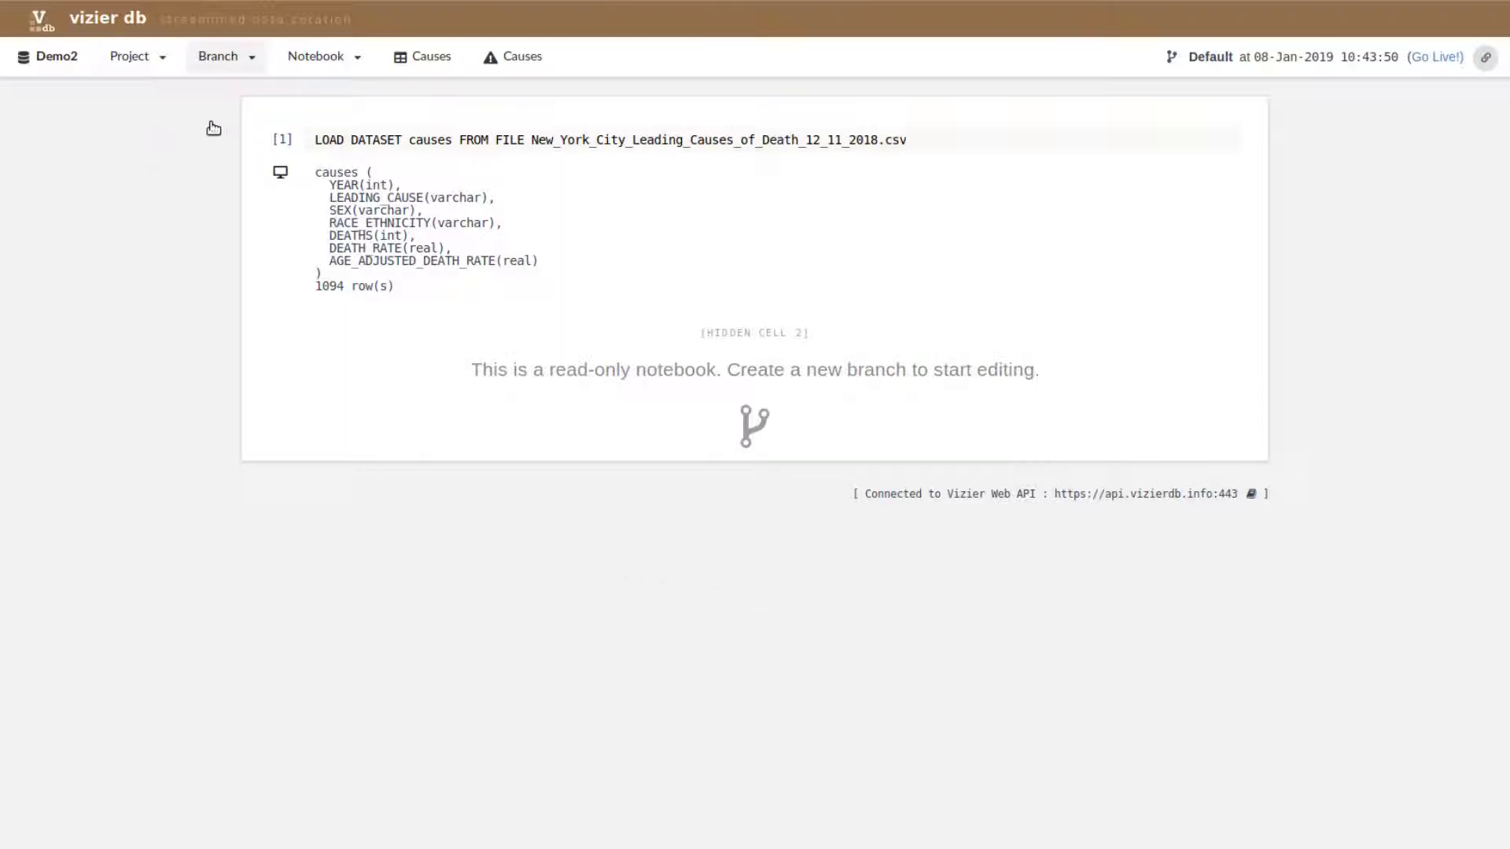
Step: Create a branch named branch1 from this earlier notebook version
{"action": "left_click", "coordinate": [315, 56]}
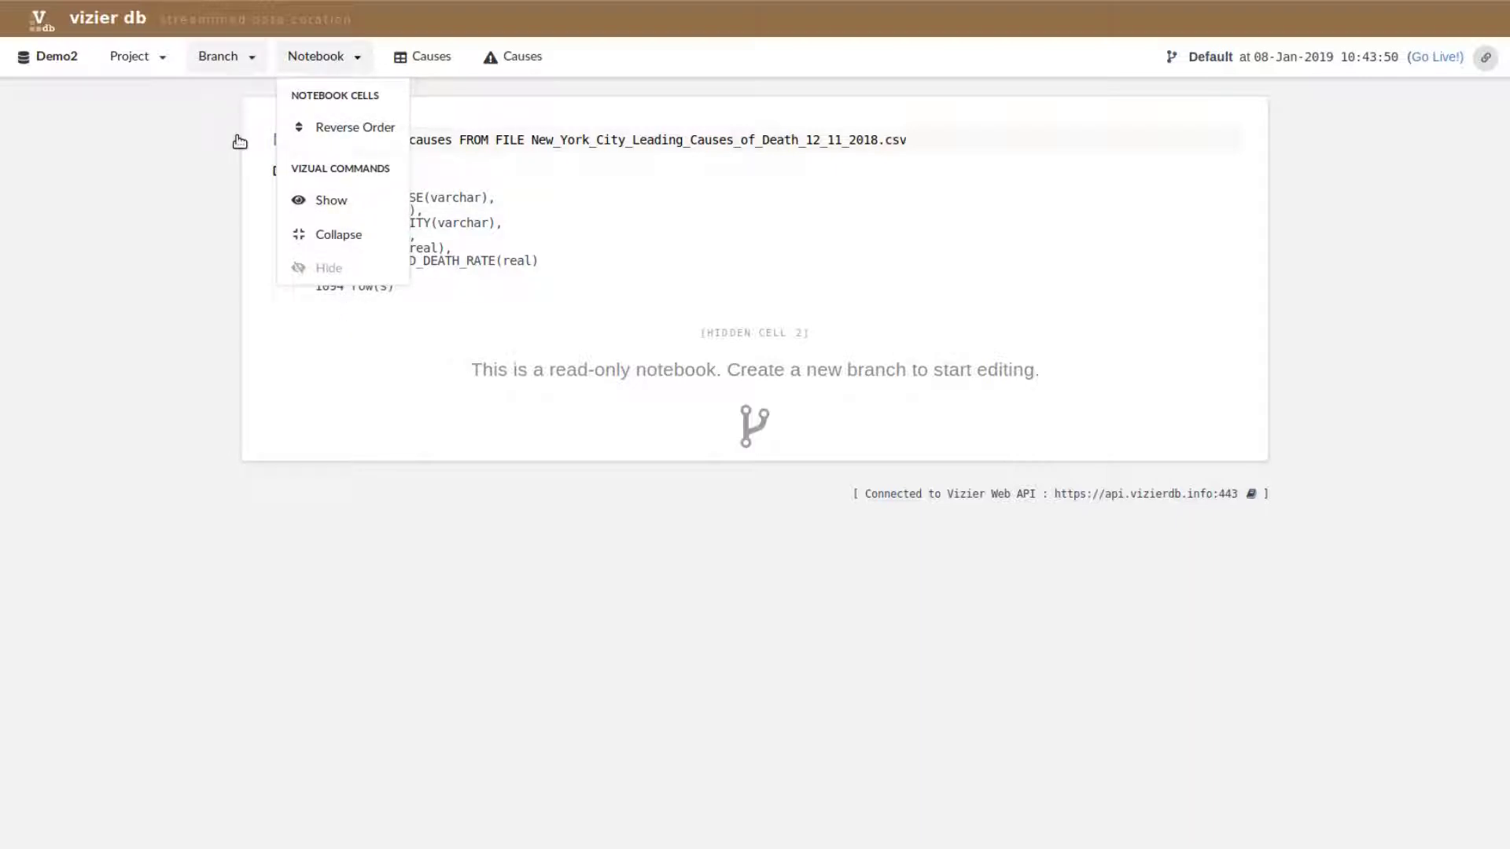
{"action": "left_click", "coordinate": [755, 425]}
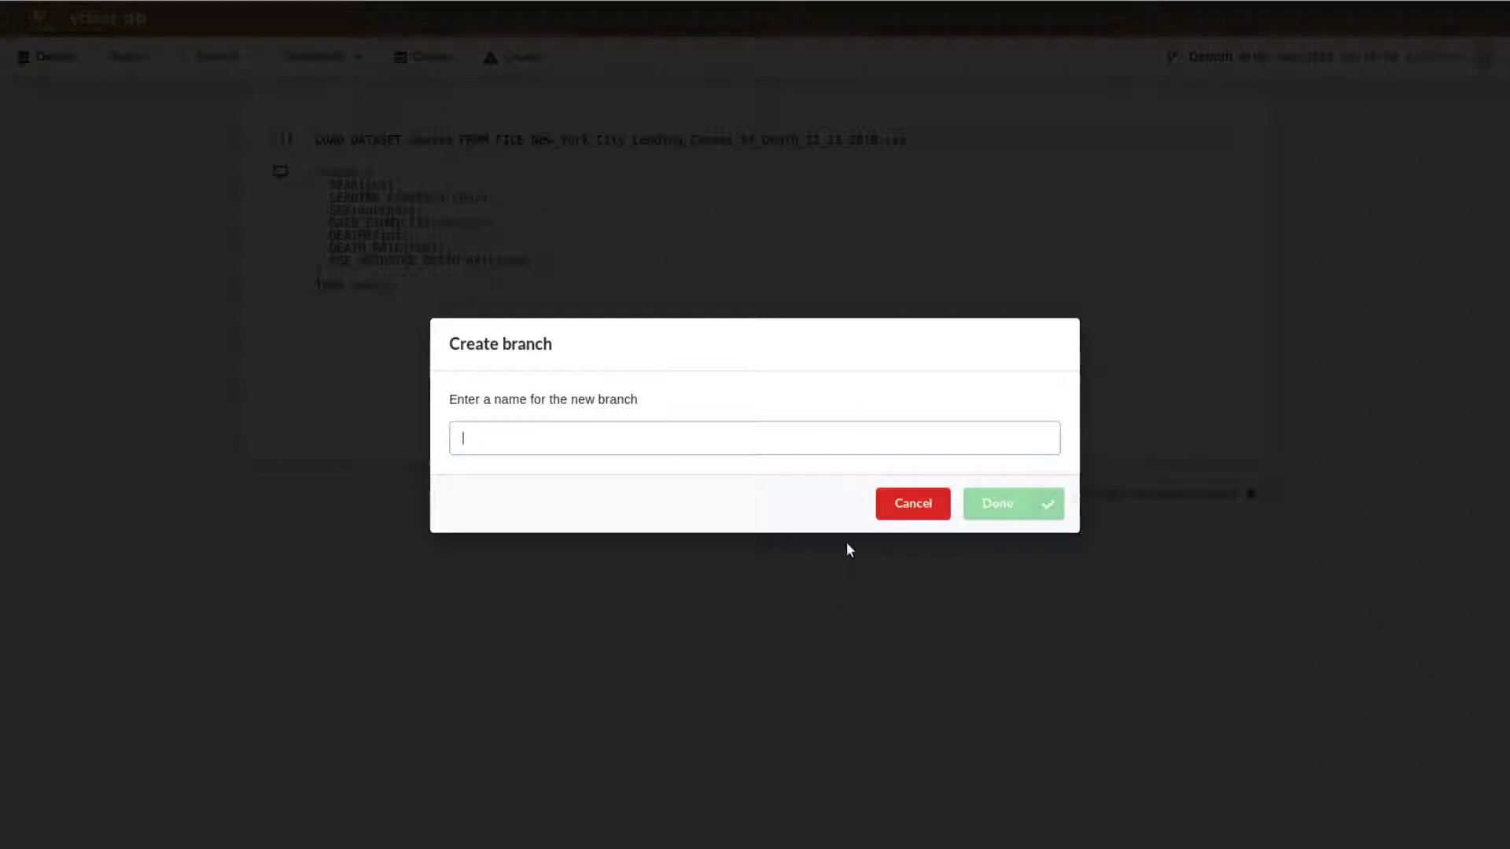
{"action": "type", "text": "branch1"}
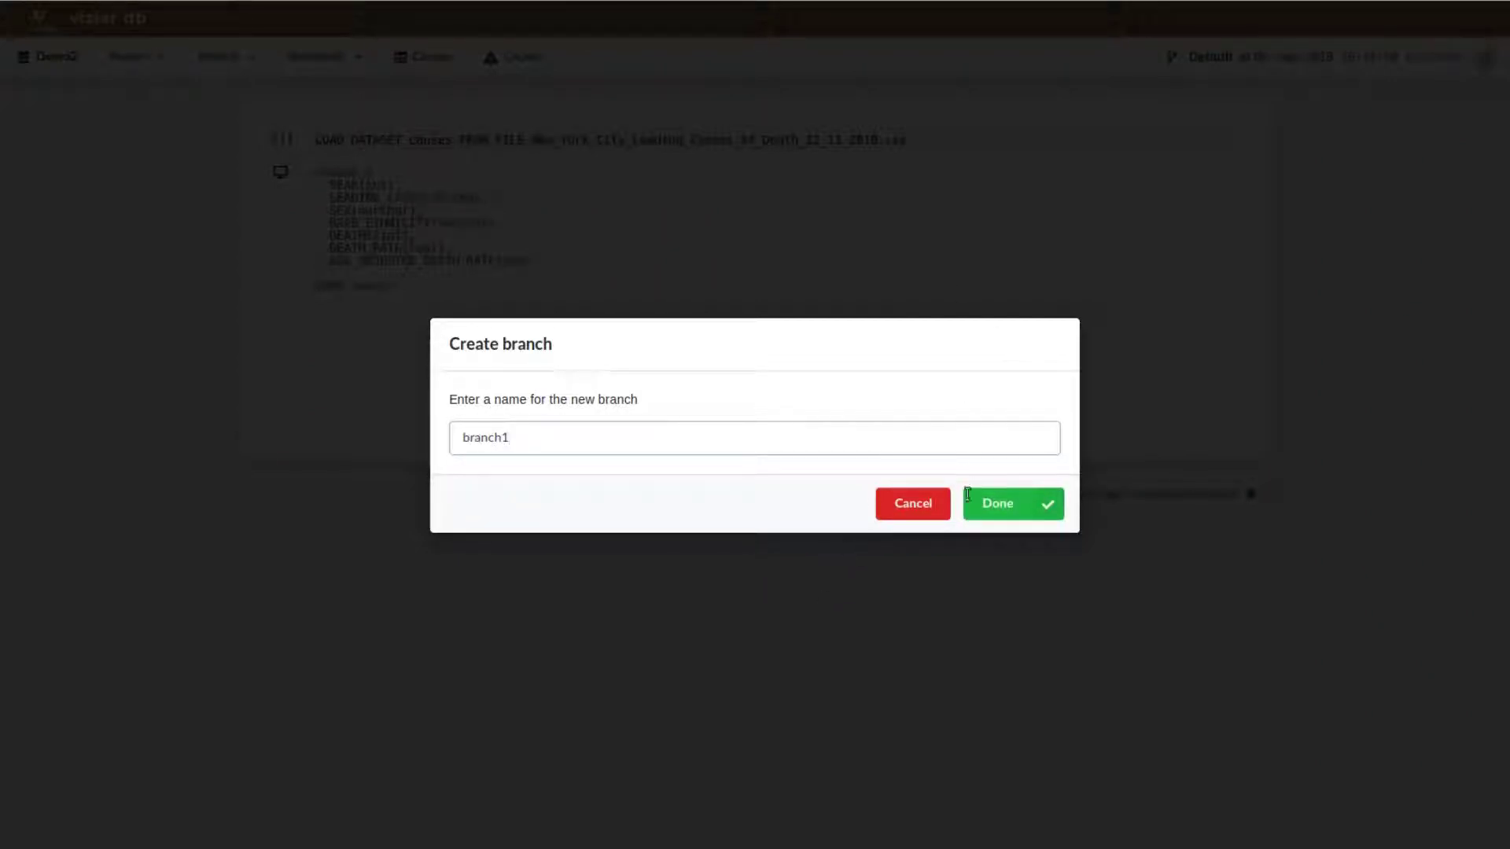
{"action": "left_click", "coordinate": [1016, 504]}
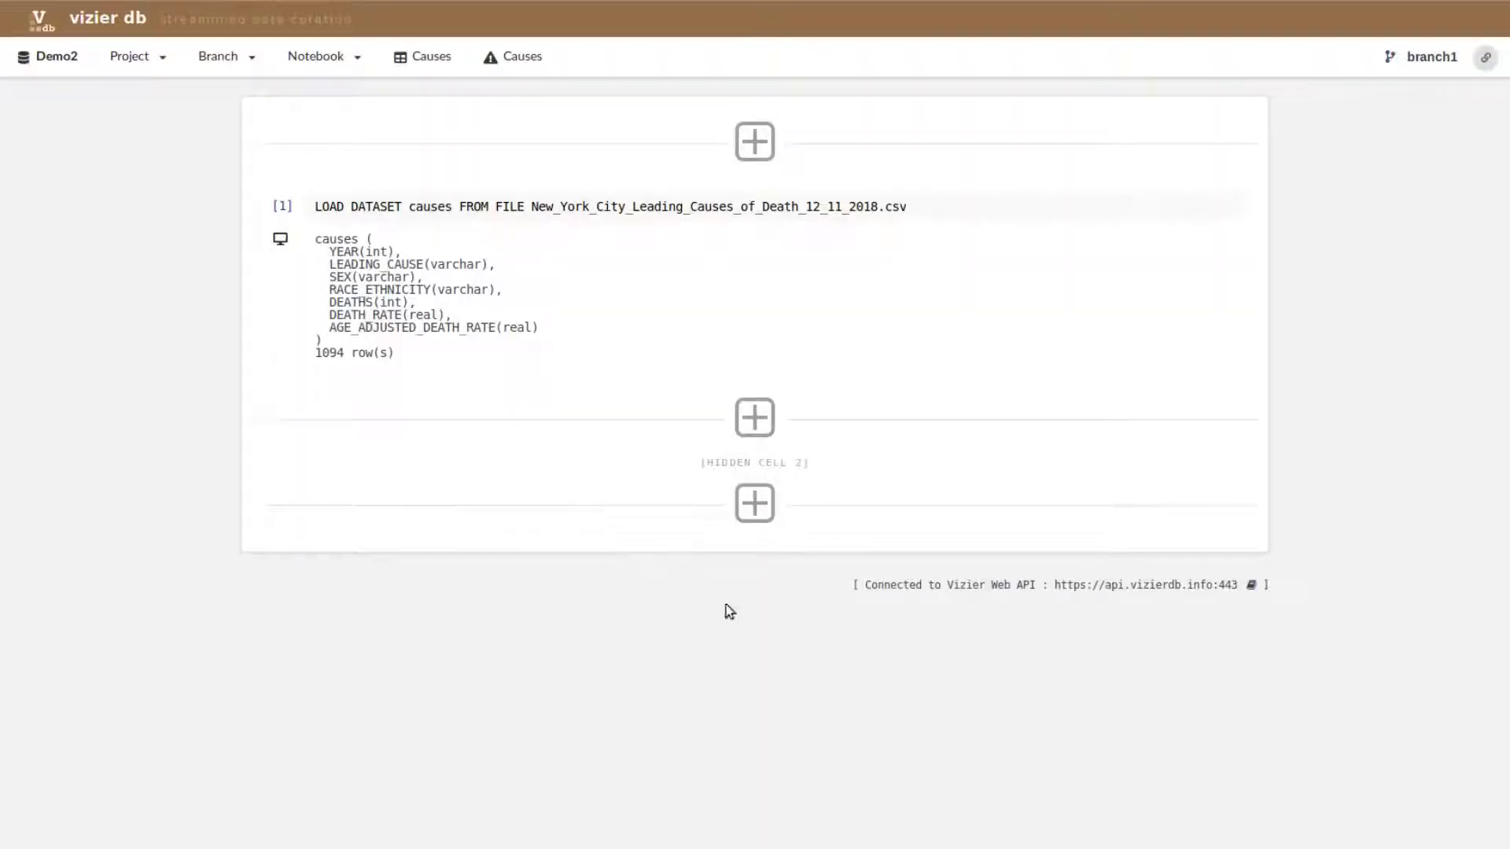
Step: Add a Python Script cell with code printing each distinct leading_cause in causes
{"action": "left_click", "coordinate": [754, 504]}
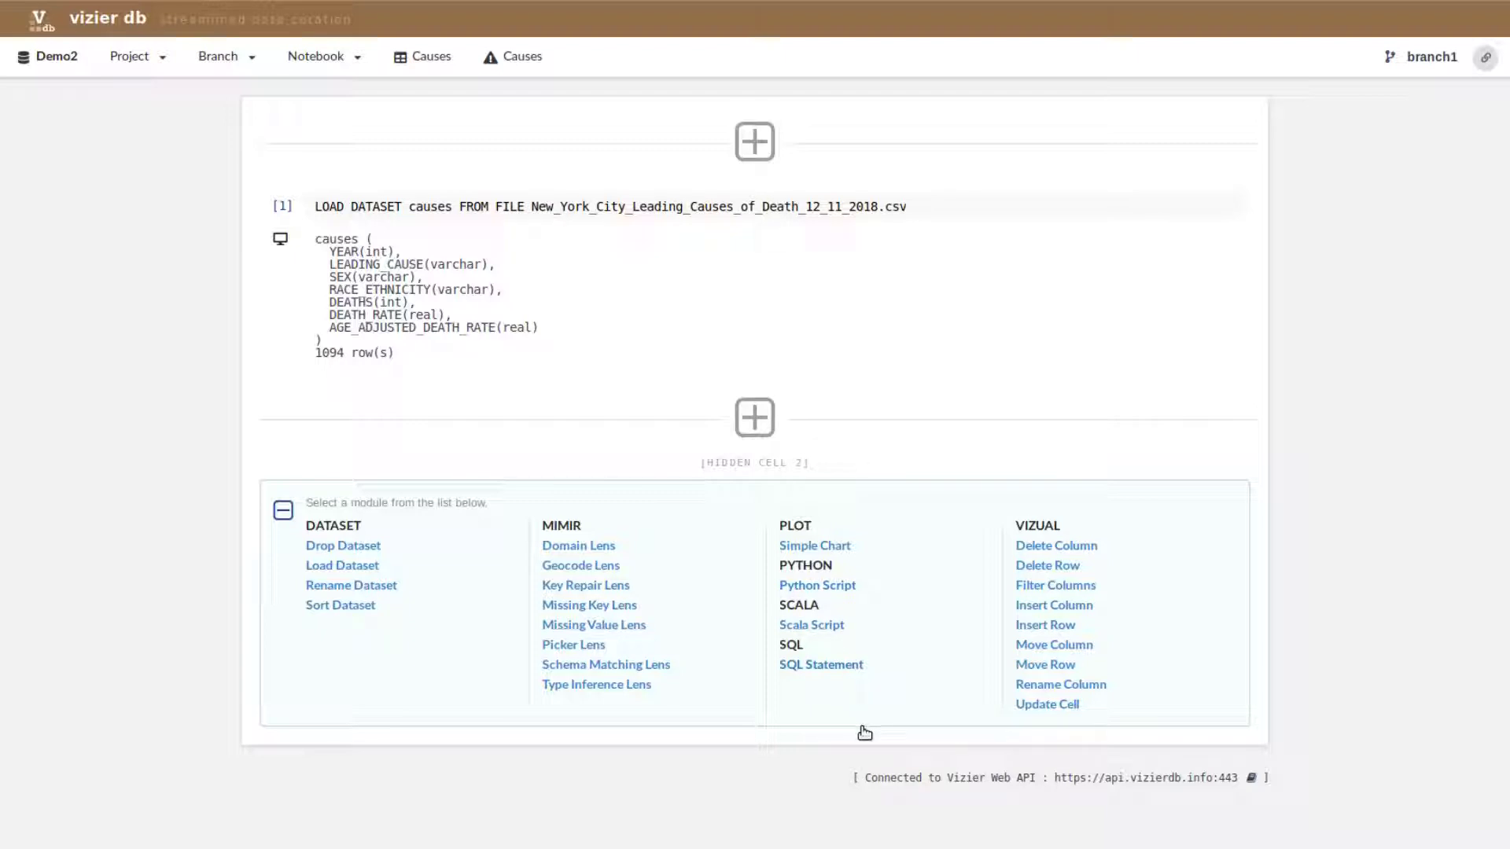
{"action": "left_click", "coordinate": [849, 660]}
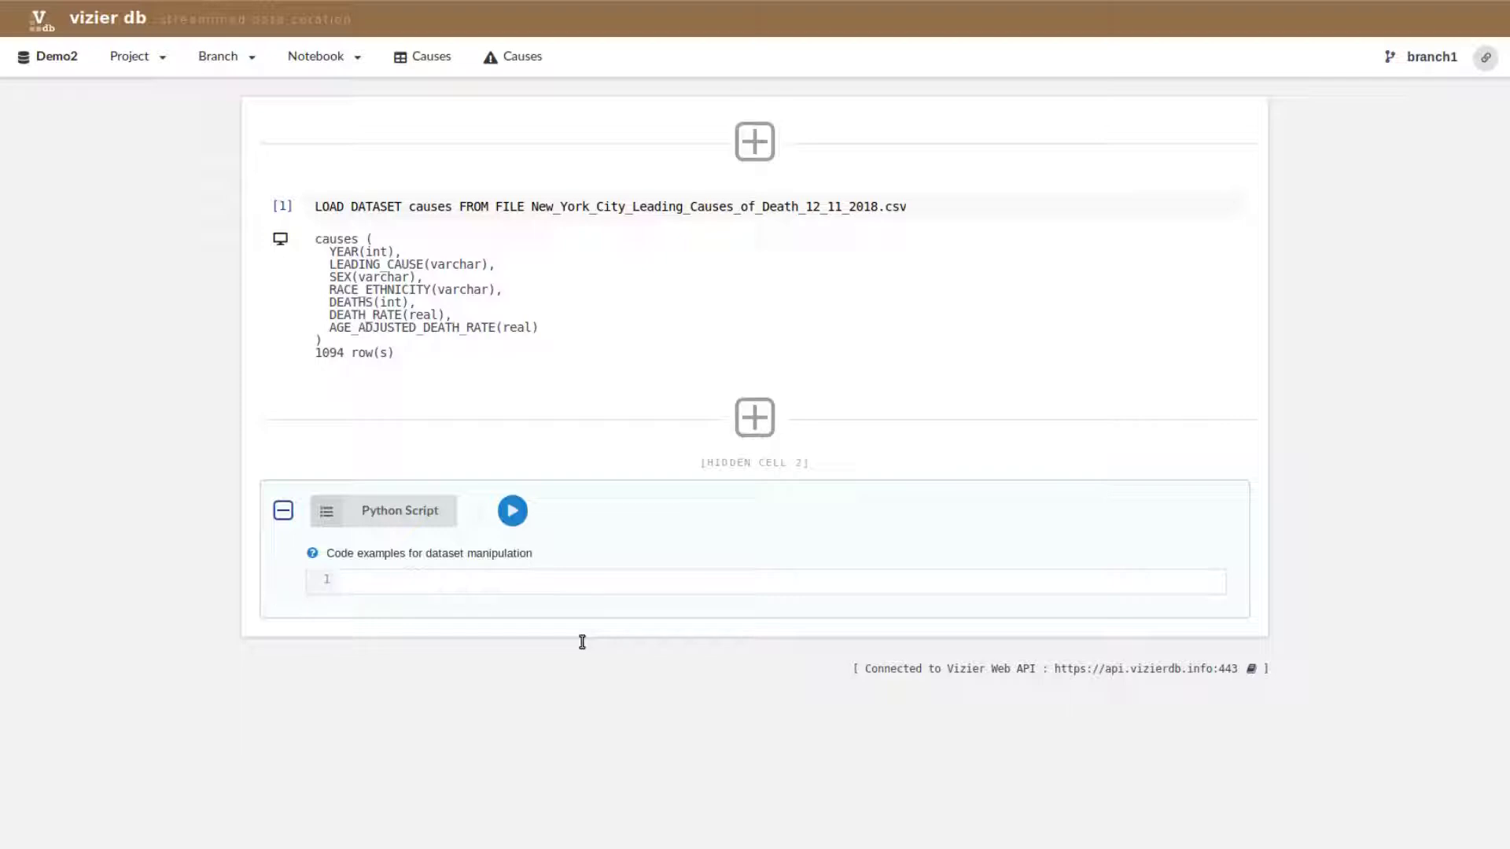
{"action": "type", "text": "# Get object for dataset with given name ds = vizierdb.get_dataset('causes')  causes = set()  for row in ds.rows:     causes.add(row.get_value('leading_cause'))  for cause in causes:     print cause+'<br/>'"}
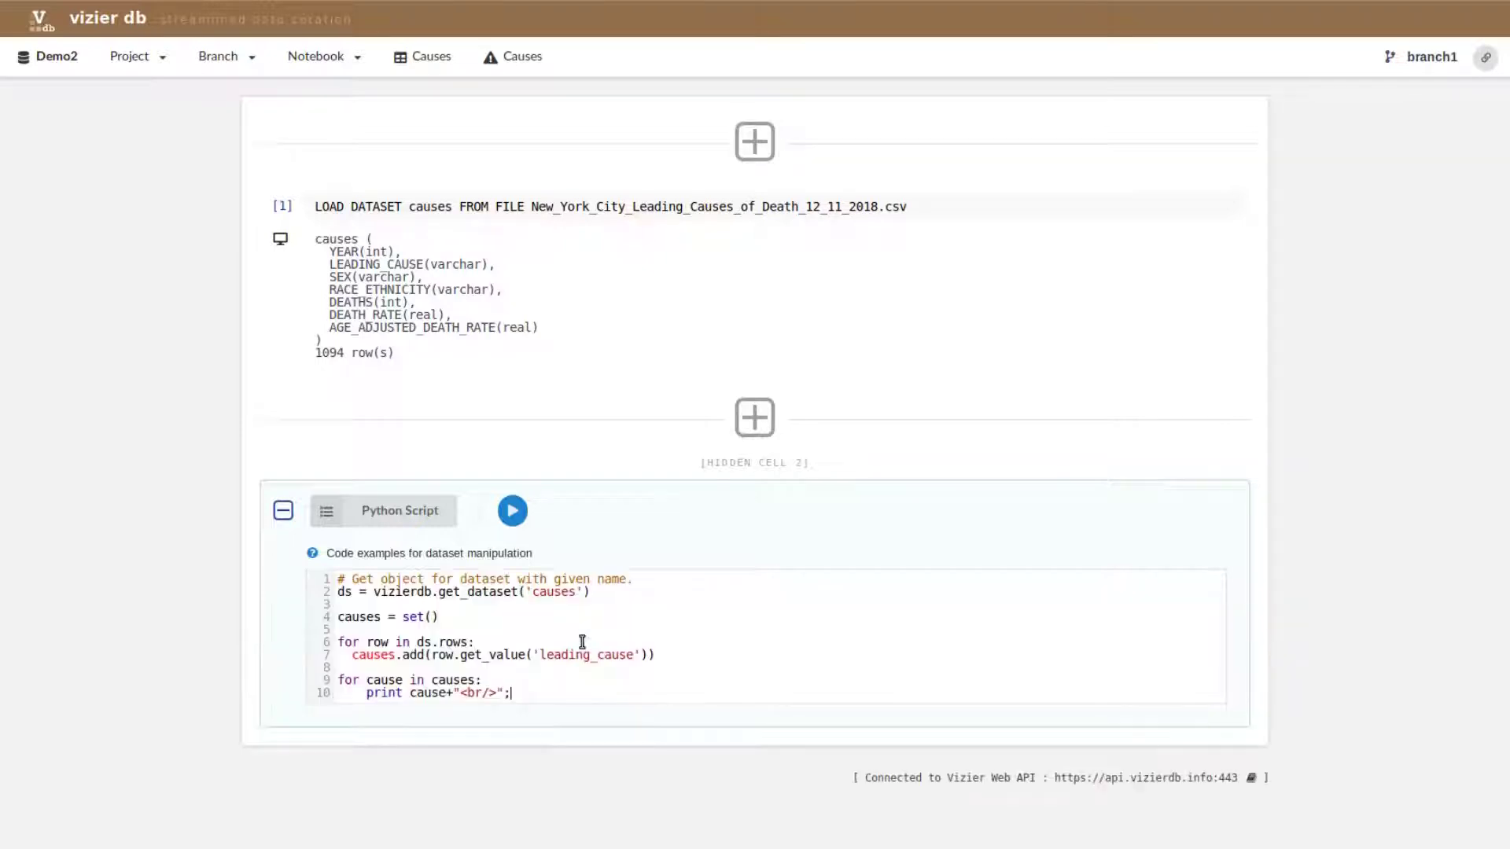
Step: Run the Python cell, review the printed leading causes, and add a cell below
{"action": "left_click", "coordinate": [511, 510]}
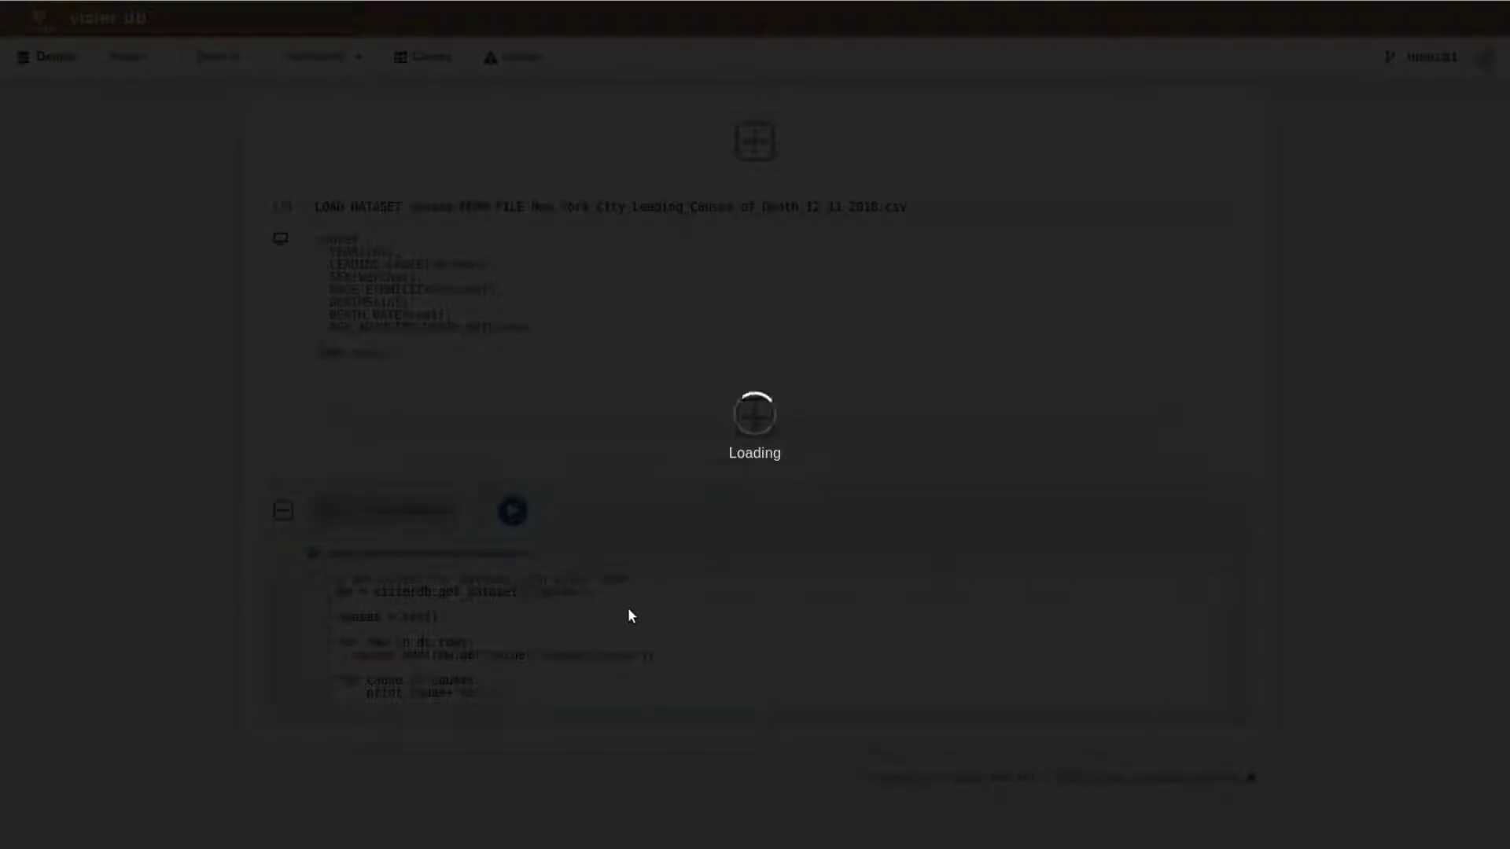
{"action": "scroll", "coordinate": [629, 609], "scroll_direction": "down", "scroll_amount": 3}
{"action": "scroll", "coordinate": [629, 608], "scroll_direction": "down", "scroll_amount": 2}
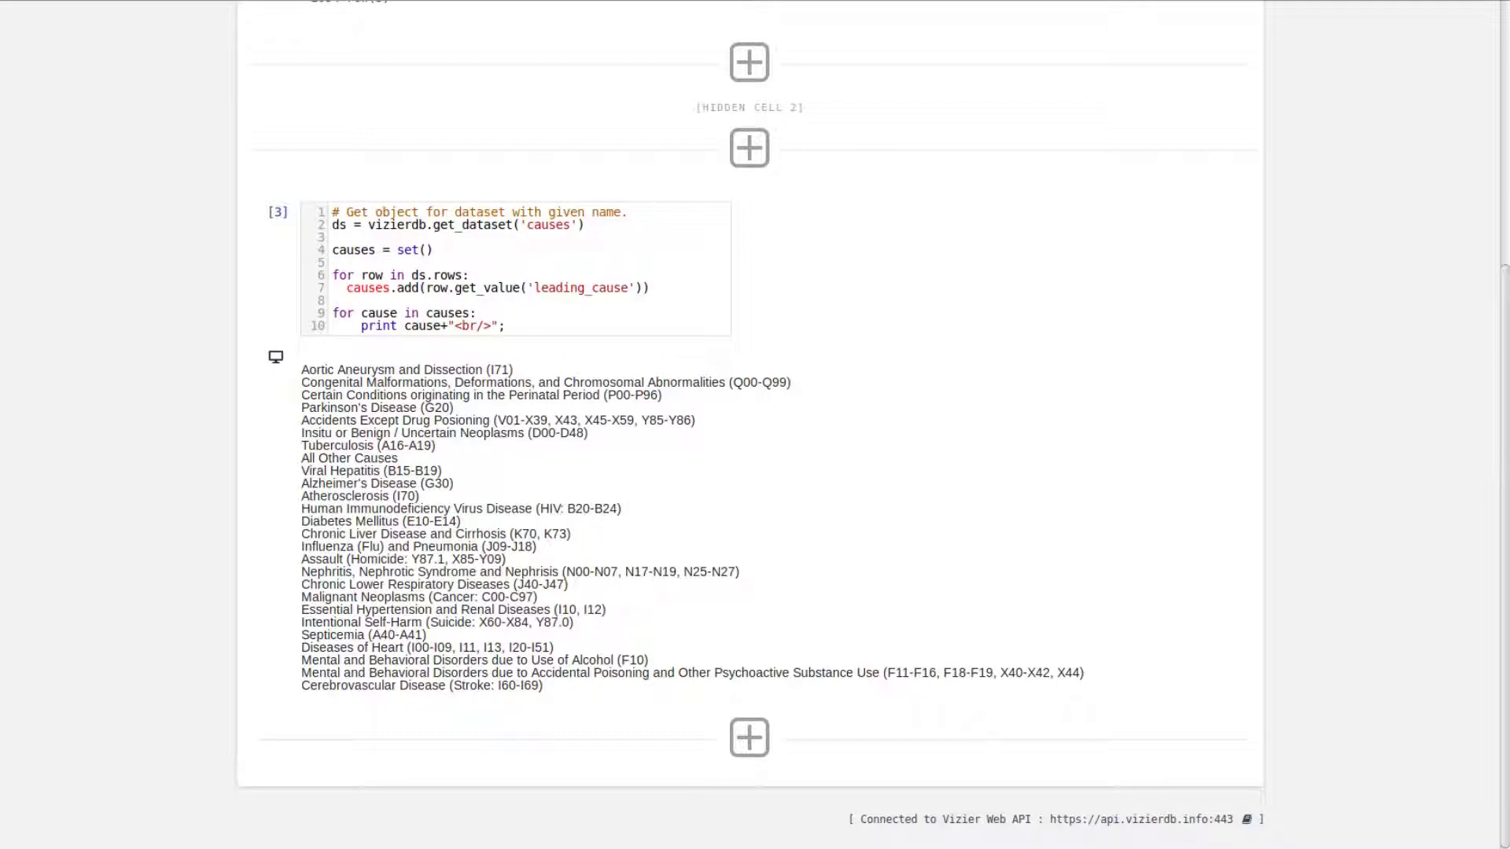
{"action": "left_click", "coordinate": [759, 812]}
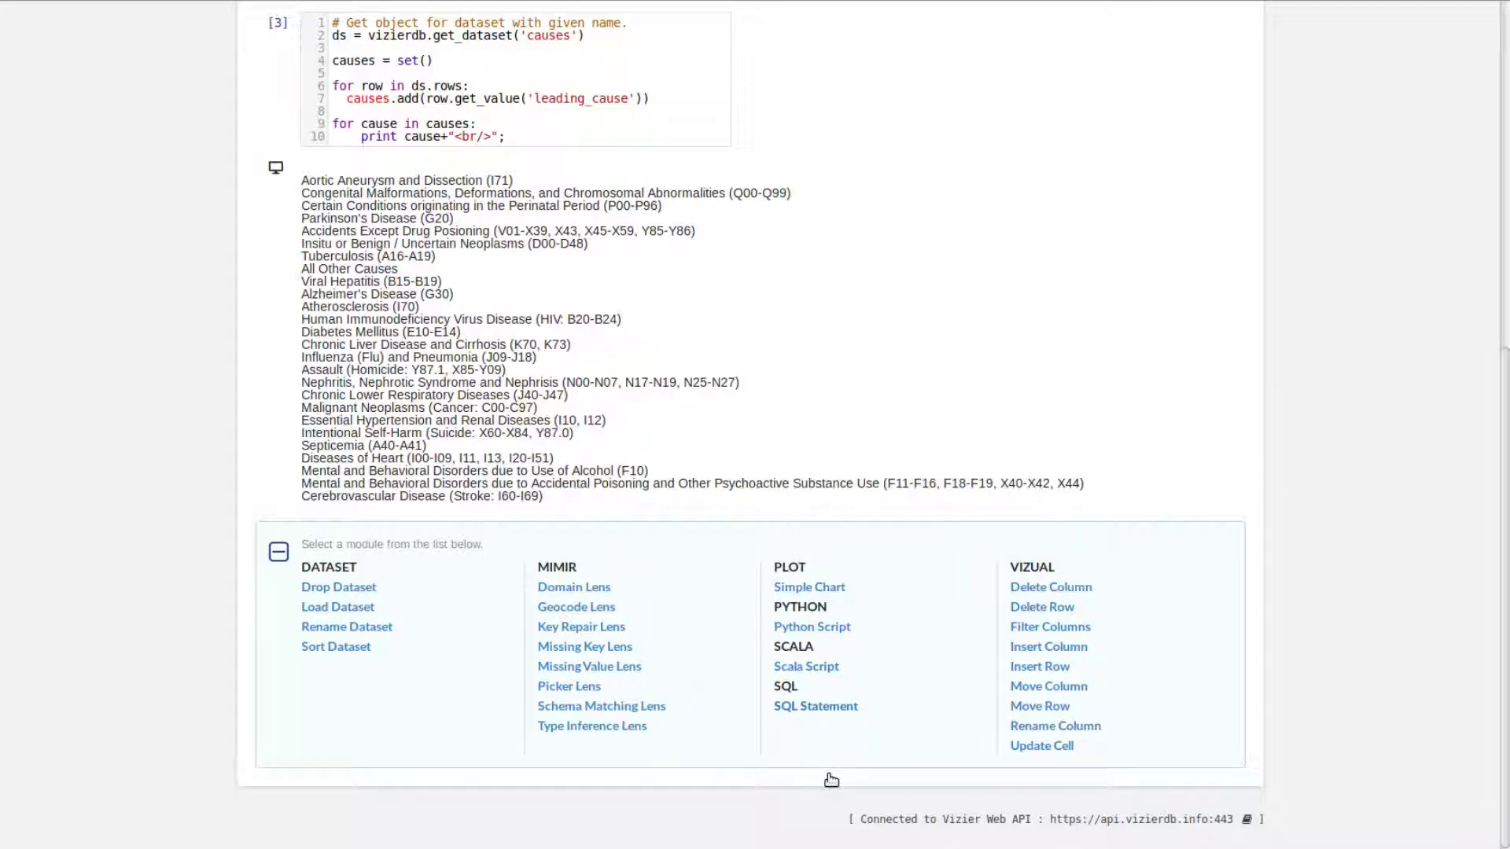
Step: Make the new cell an SQL query: SELECT sex, SUM(deaths) FROM causes GROUP BY sex
{"action": "left_click", "coordinate": [815, 705]}
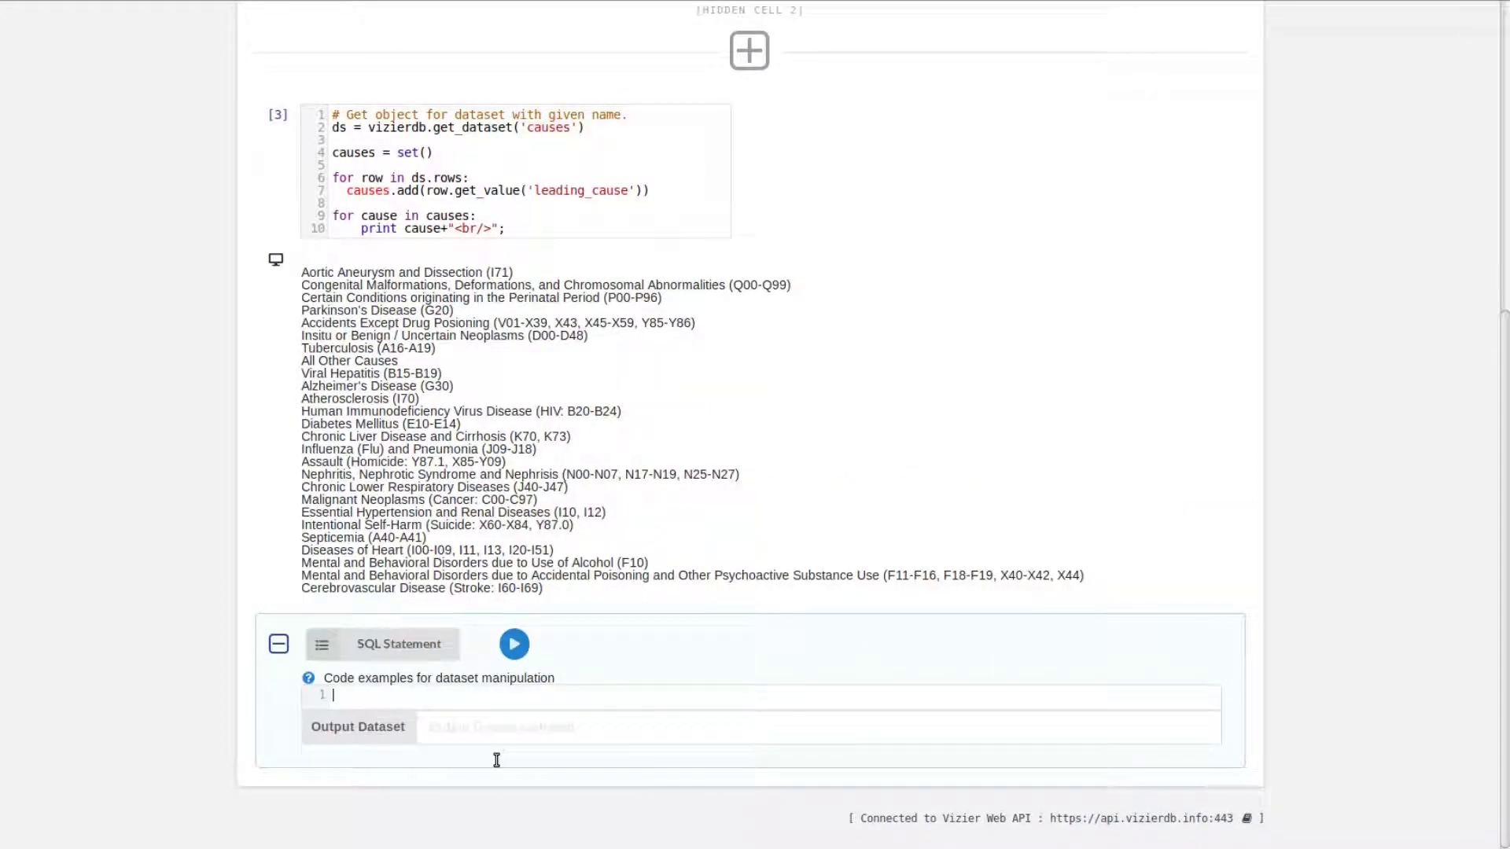
{"action": "type", "text": "SELECT sex, SUM(deaths) FROM causes GROUP BY sex"}
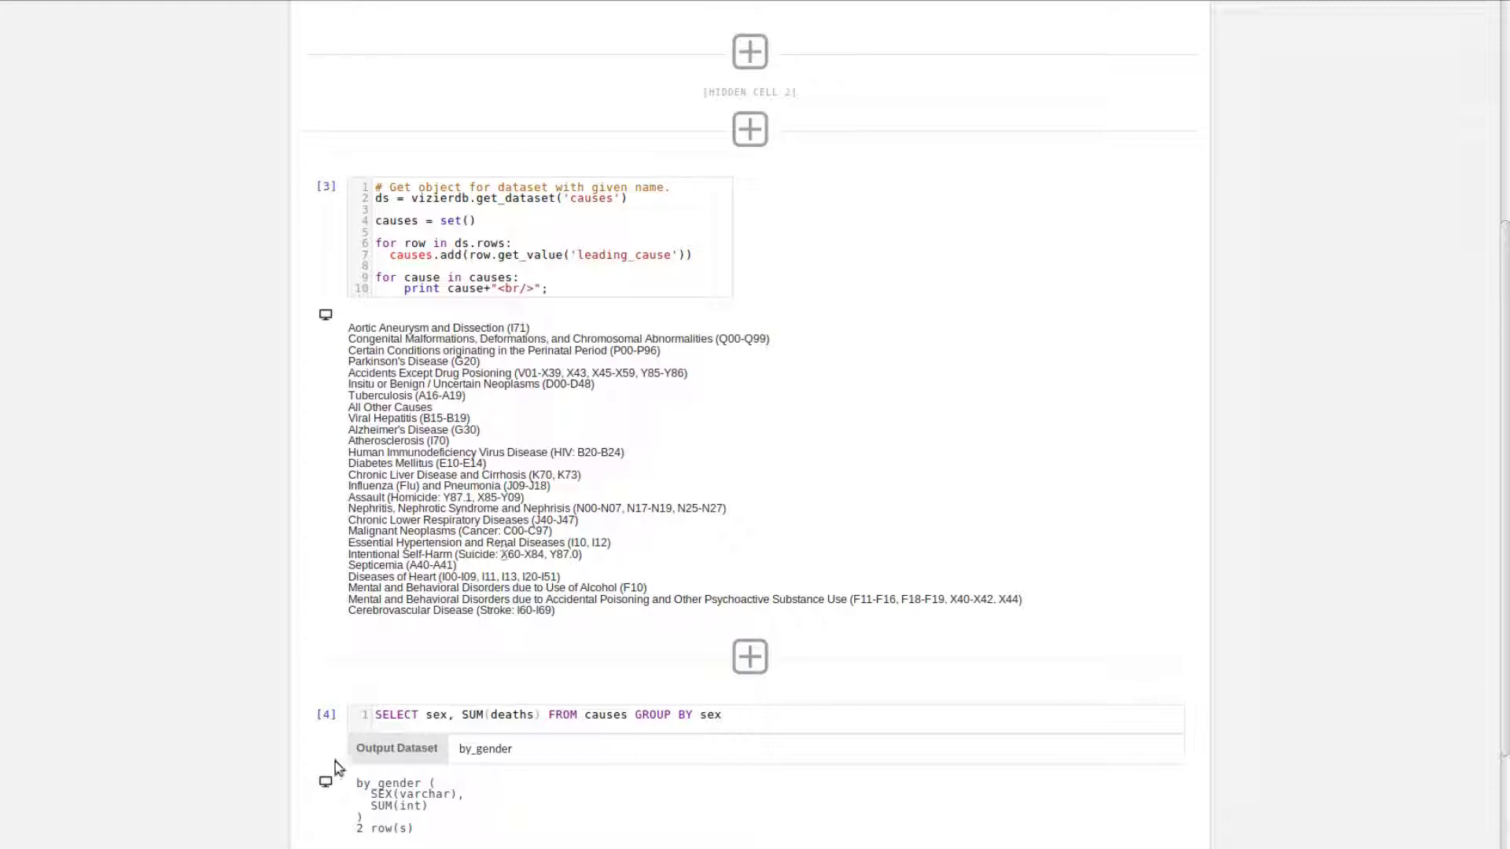
Step: Add a cell below and display the by_gender table (M 207927, F 217071)
{"action": "scroll", "coordinate": [851, 761], "scroll_direction": "down", "scroll_amount": 2}
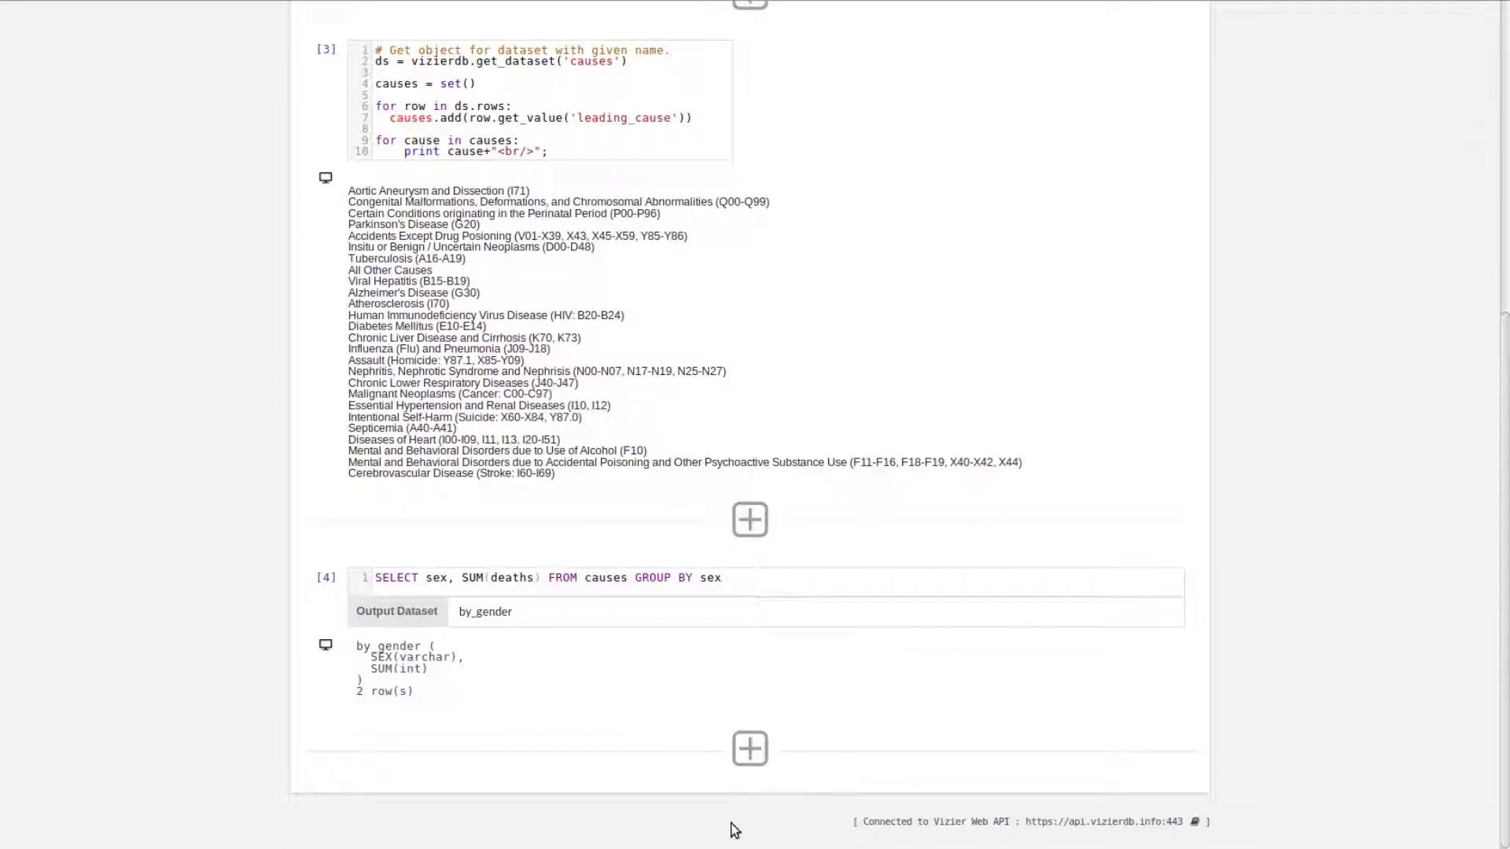
{"action": "left_click", "coordinate": [750, 745]}
{"action": "scroll", "coordinate": [860, 790], "scroll_direction": "down", "scroll_amount": 2}
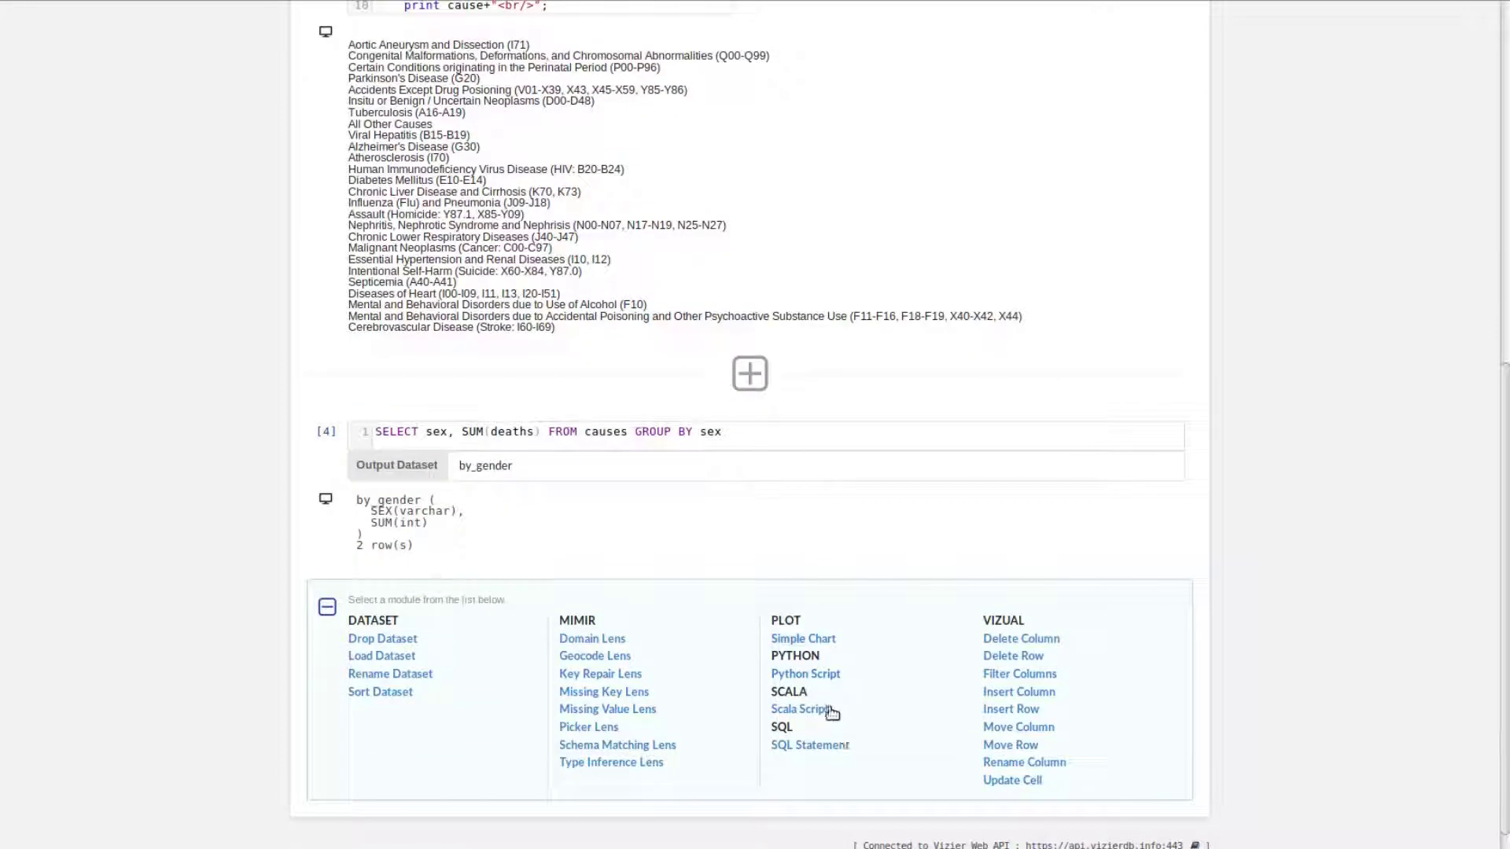
{"action": "left_click", "coordinate": [325, 499]}
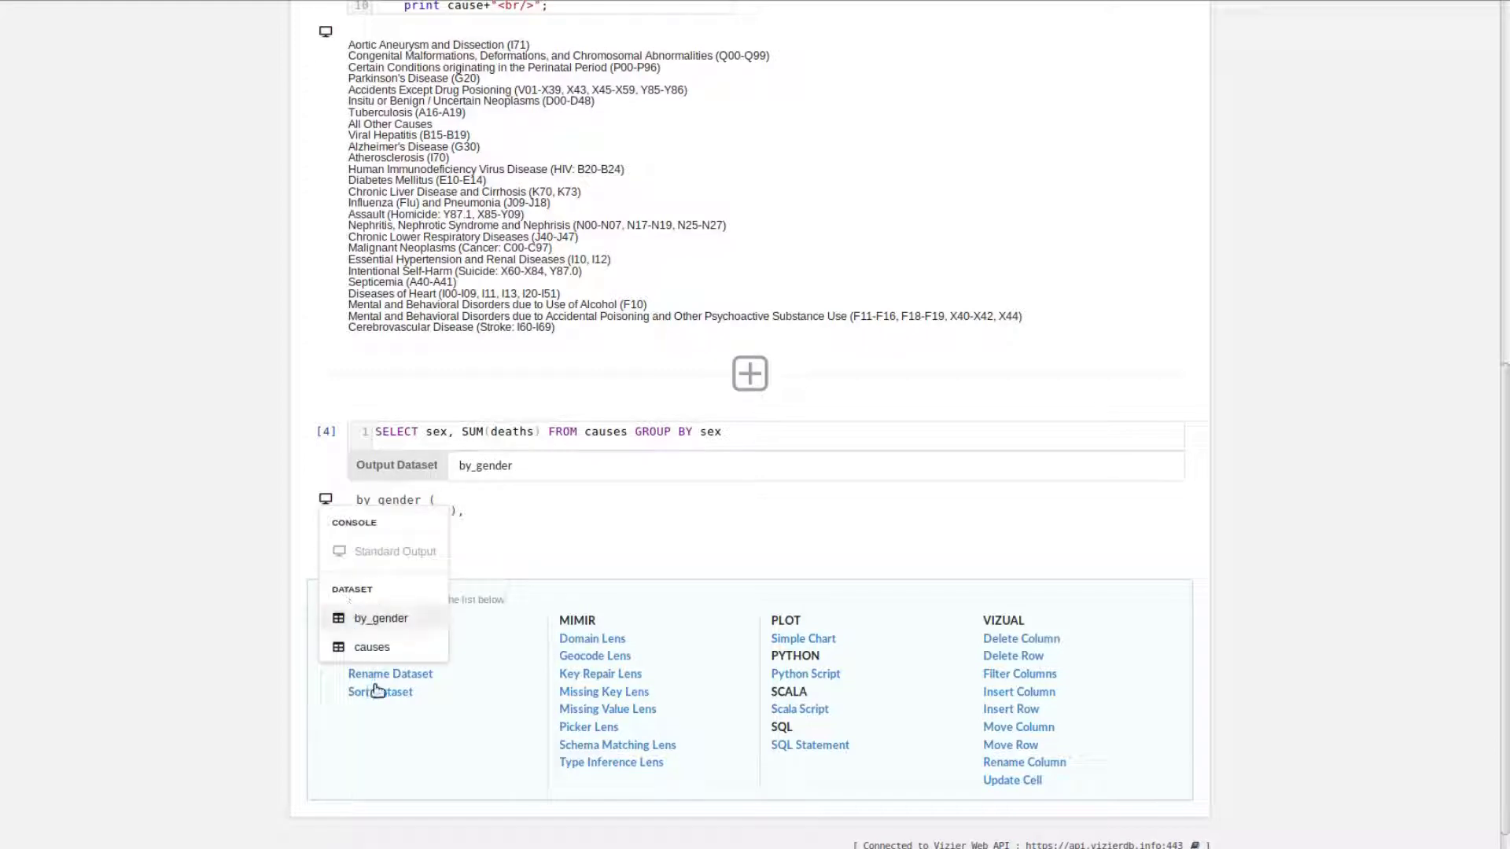
{"action": "left_click", "coordinate": [366, 616]}
{"action": "scroll", "coordinate": [731, 625], "scroll_direction": "down", "scroll_amount": 1}
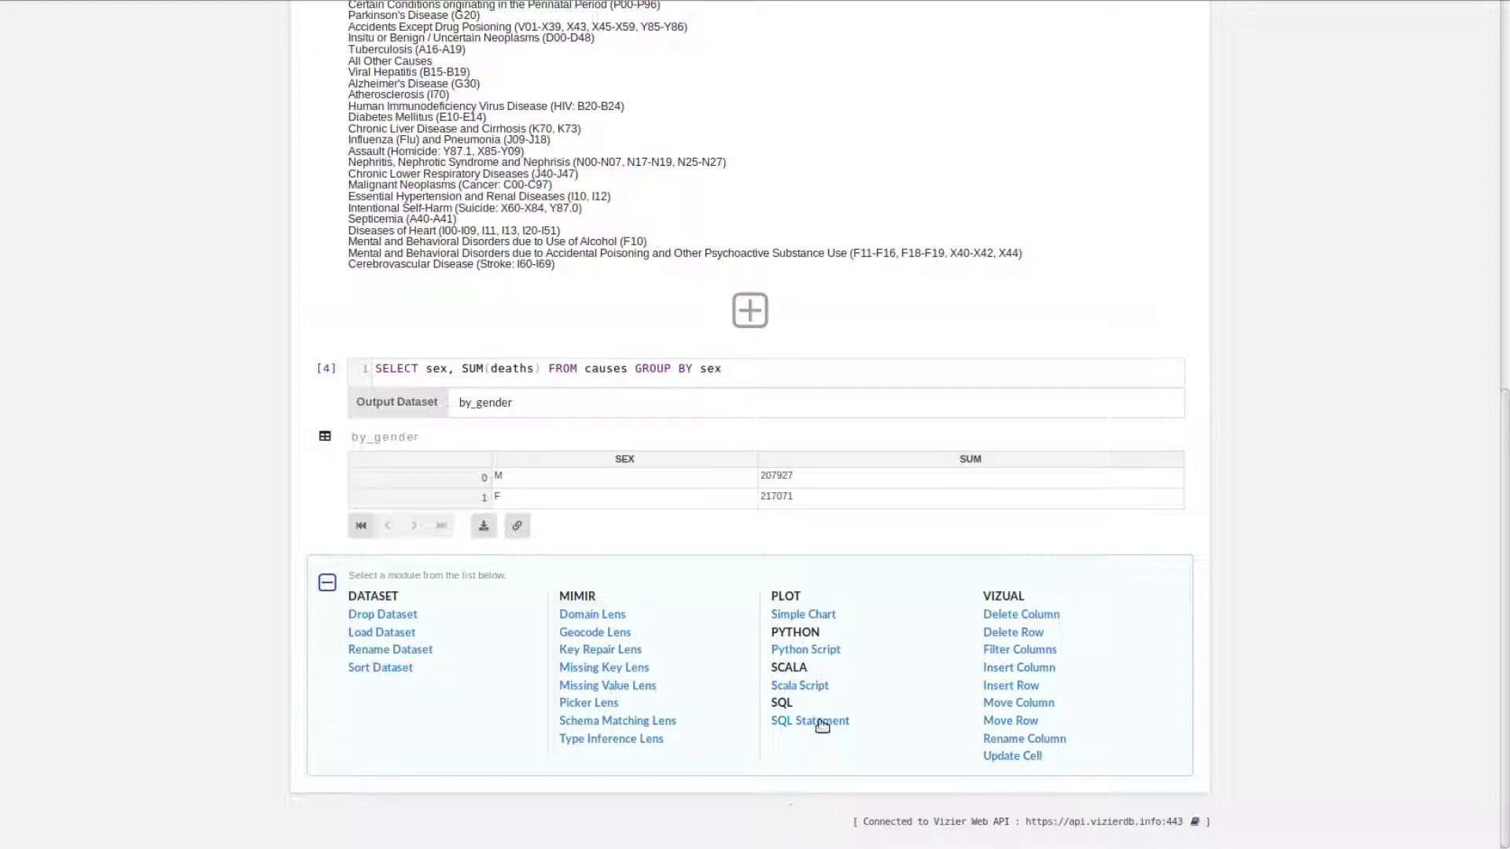
Step: Build Simple Chart 'plot1' with SUM as the data series and SEX on the x-axis, and run it
{"action": "left_click", "coordinate": [822, 687]}
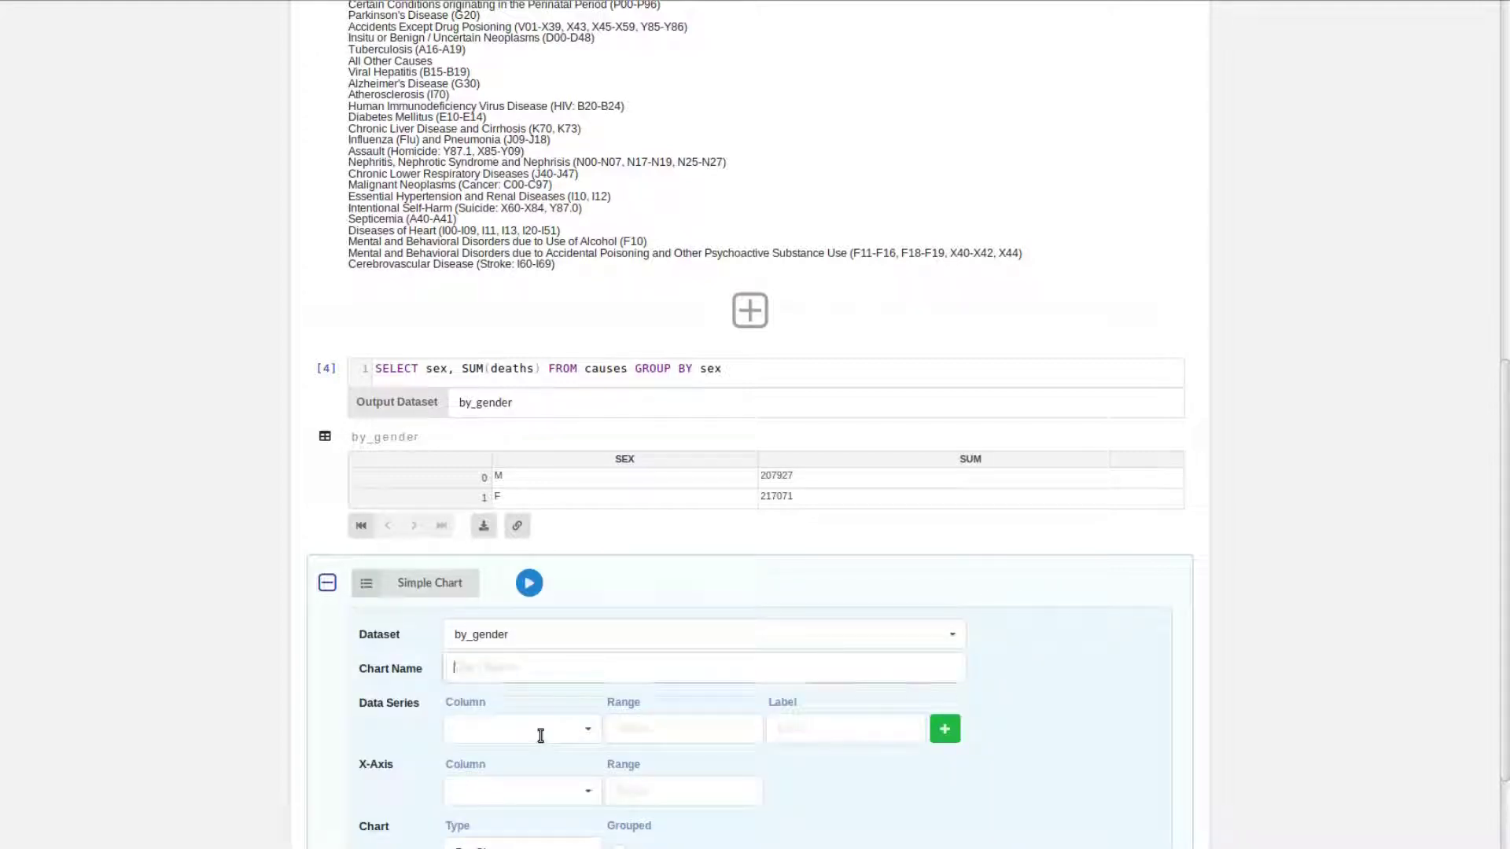
{"action": "type", "text": "plo"}
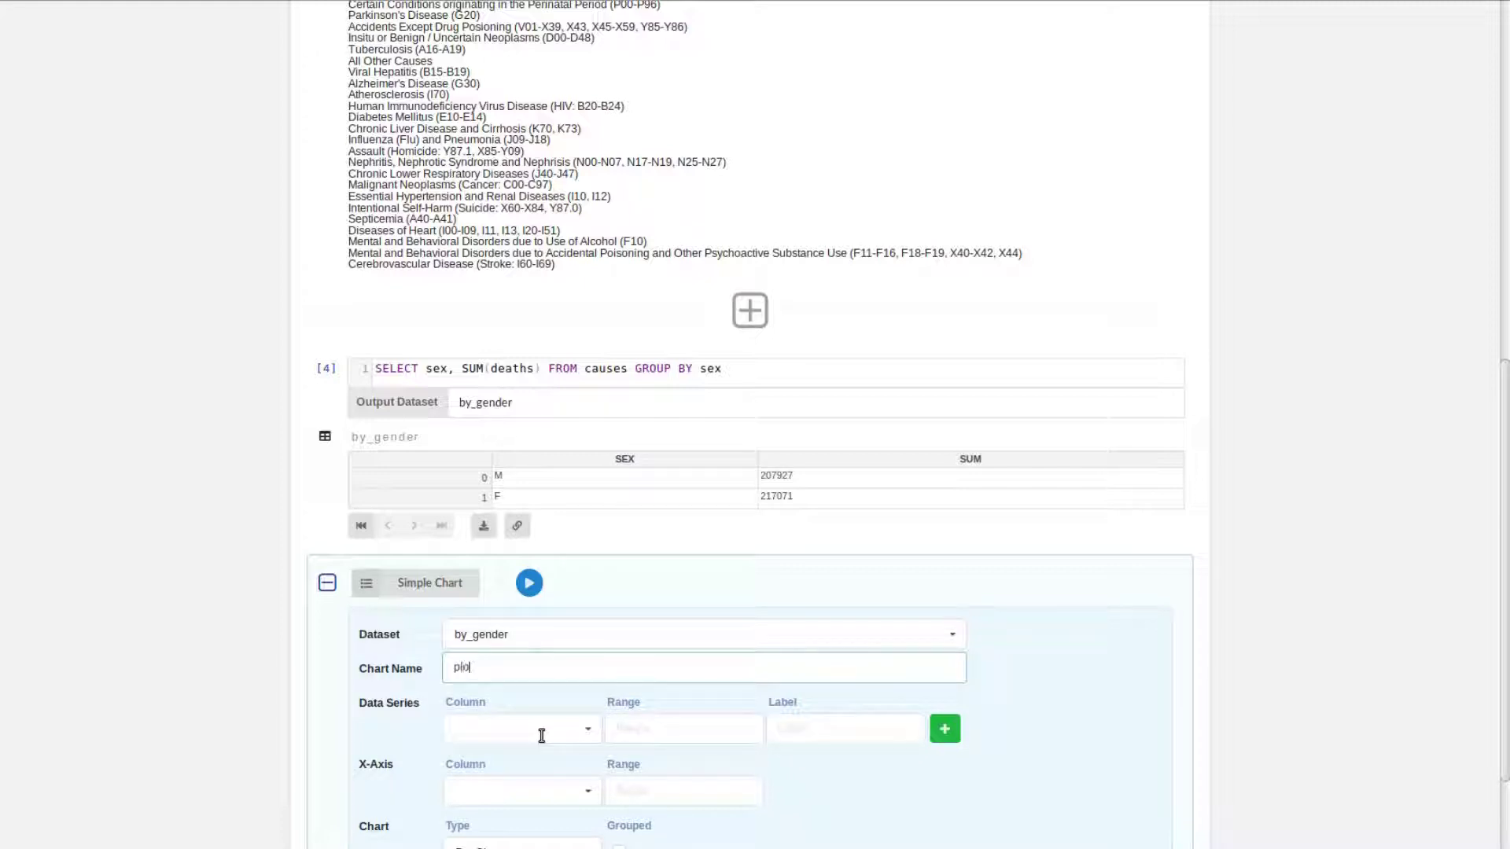
{"action": "type", "text": "t1"}
{"action": "left_click", "coordinate": [532, 728]}
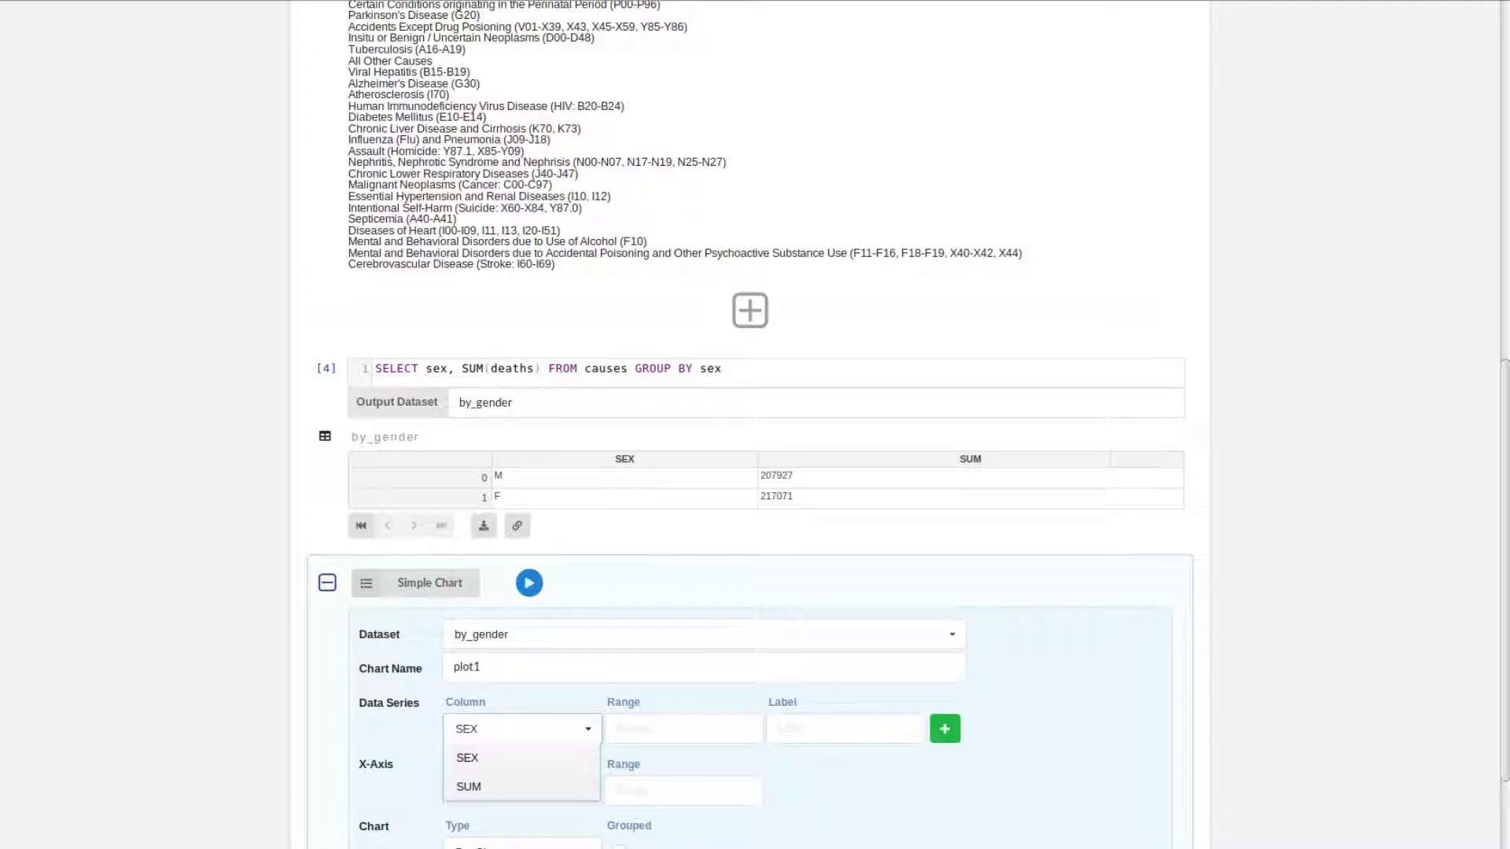
{"action": "left_click", "coordinate": [507, 787]}
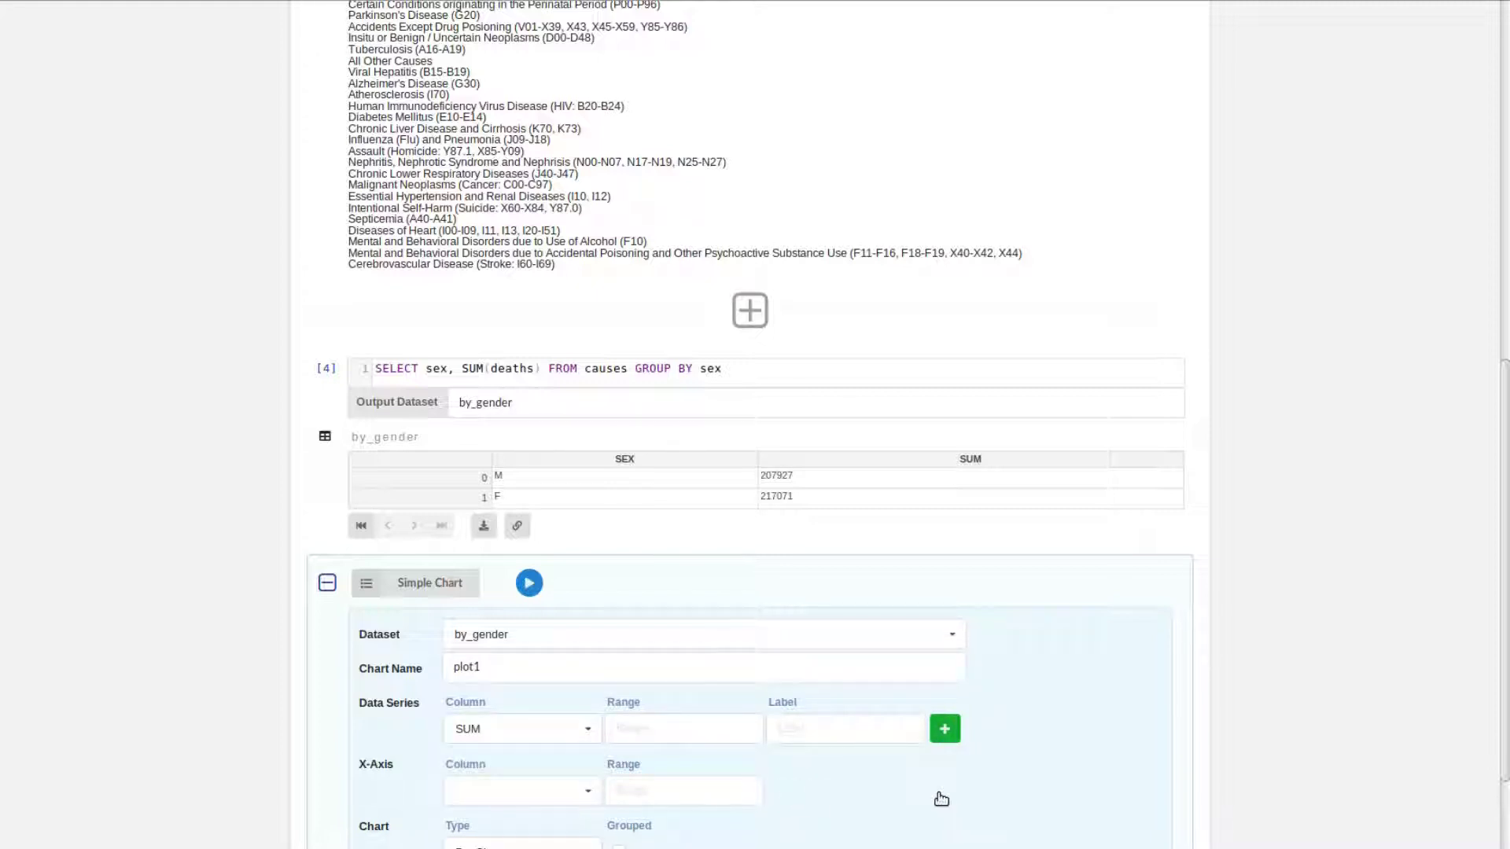
{"action": "left_click", "coordinate": [944, 728]}
{"action": "left_click", "coordinate": [588, 822]}
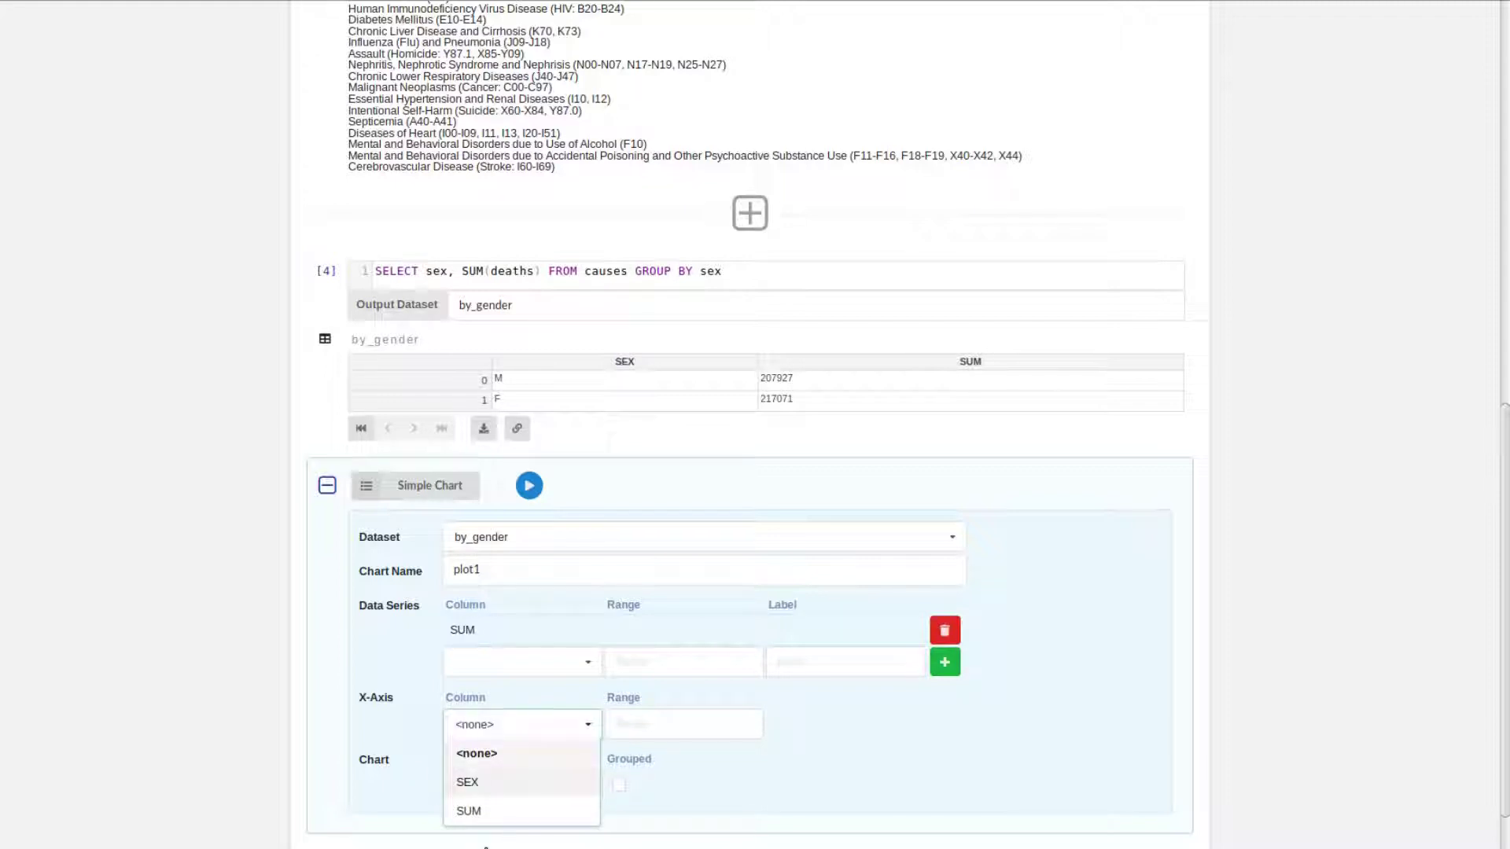
{"action": "key", "text": "Return"}
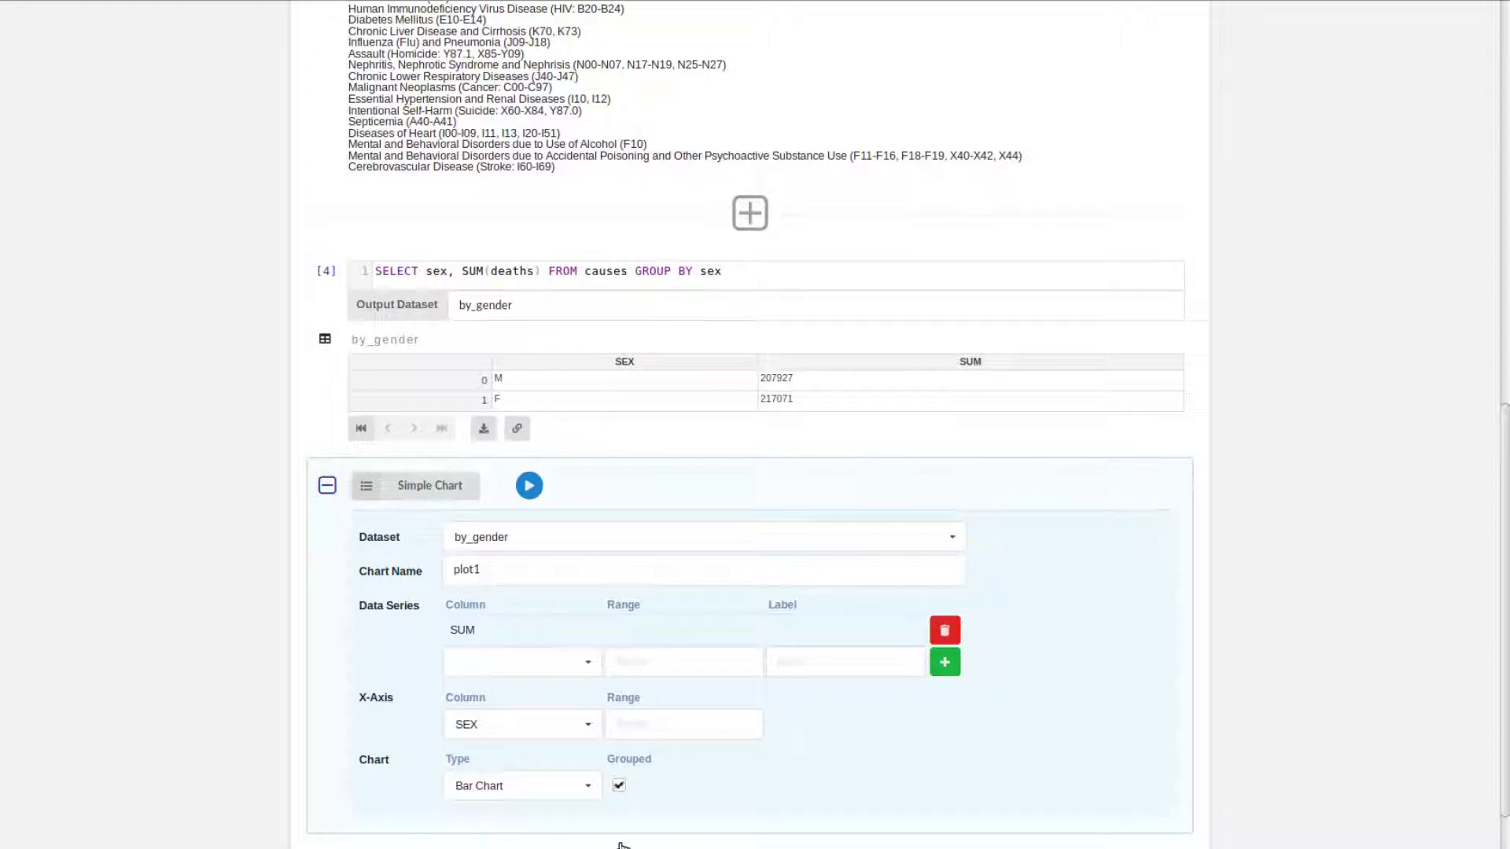
{"action": "left_click", "coordinate": [528, 484]}
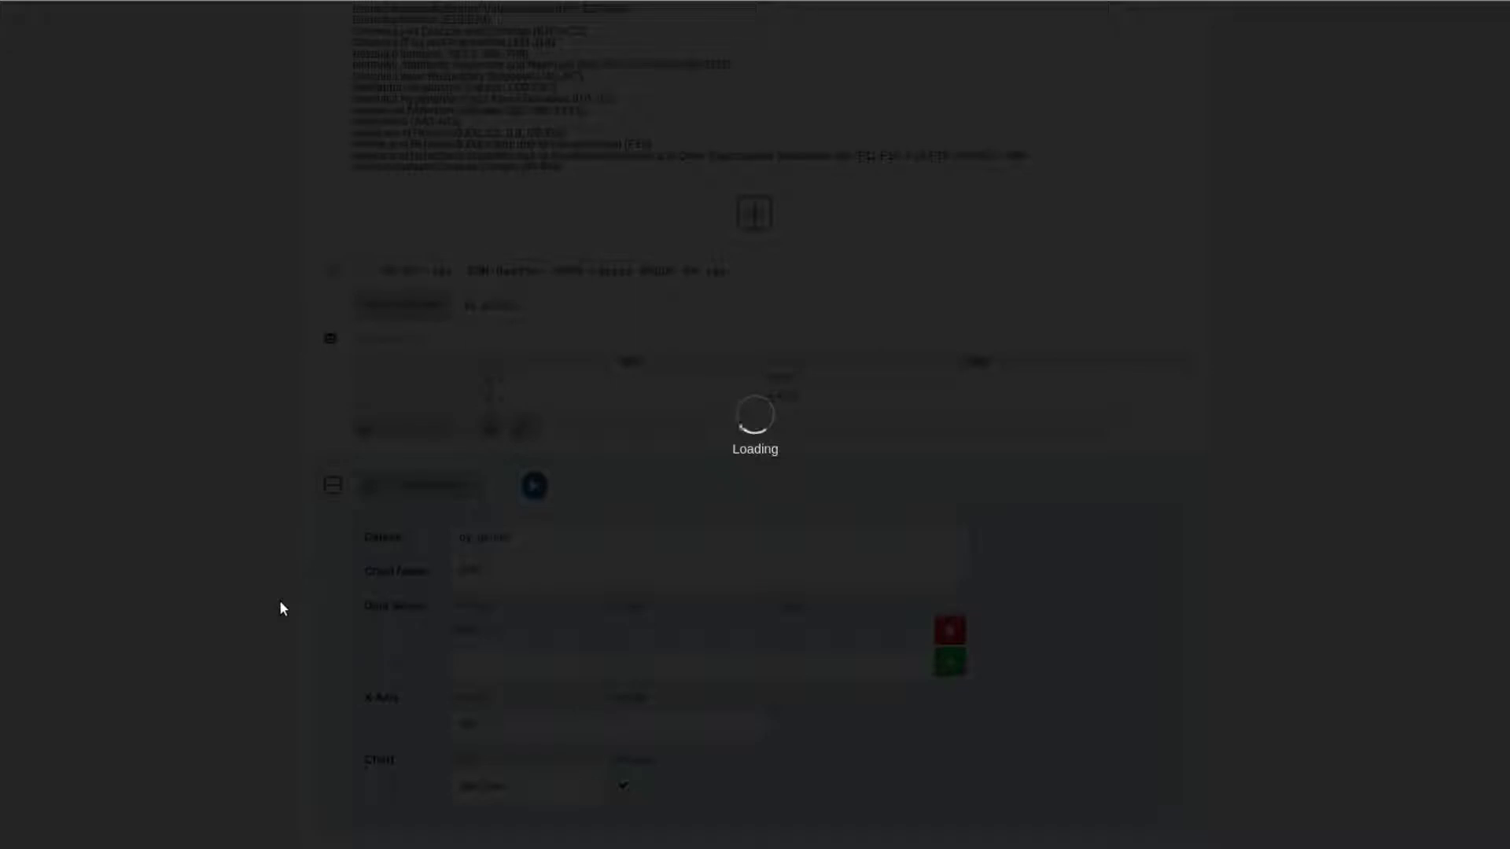
{"action": "scroll", "coordinate": [243, 621], "scroll_direction": "down", "scroll_amount": 4}
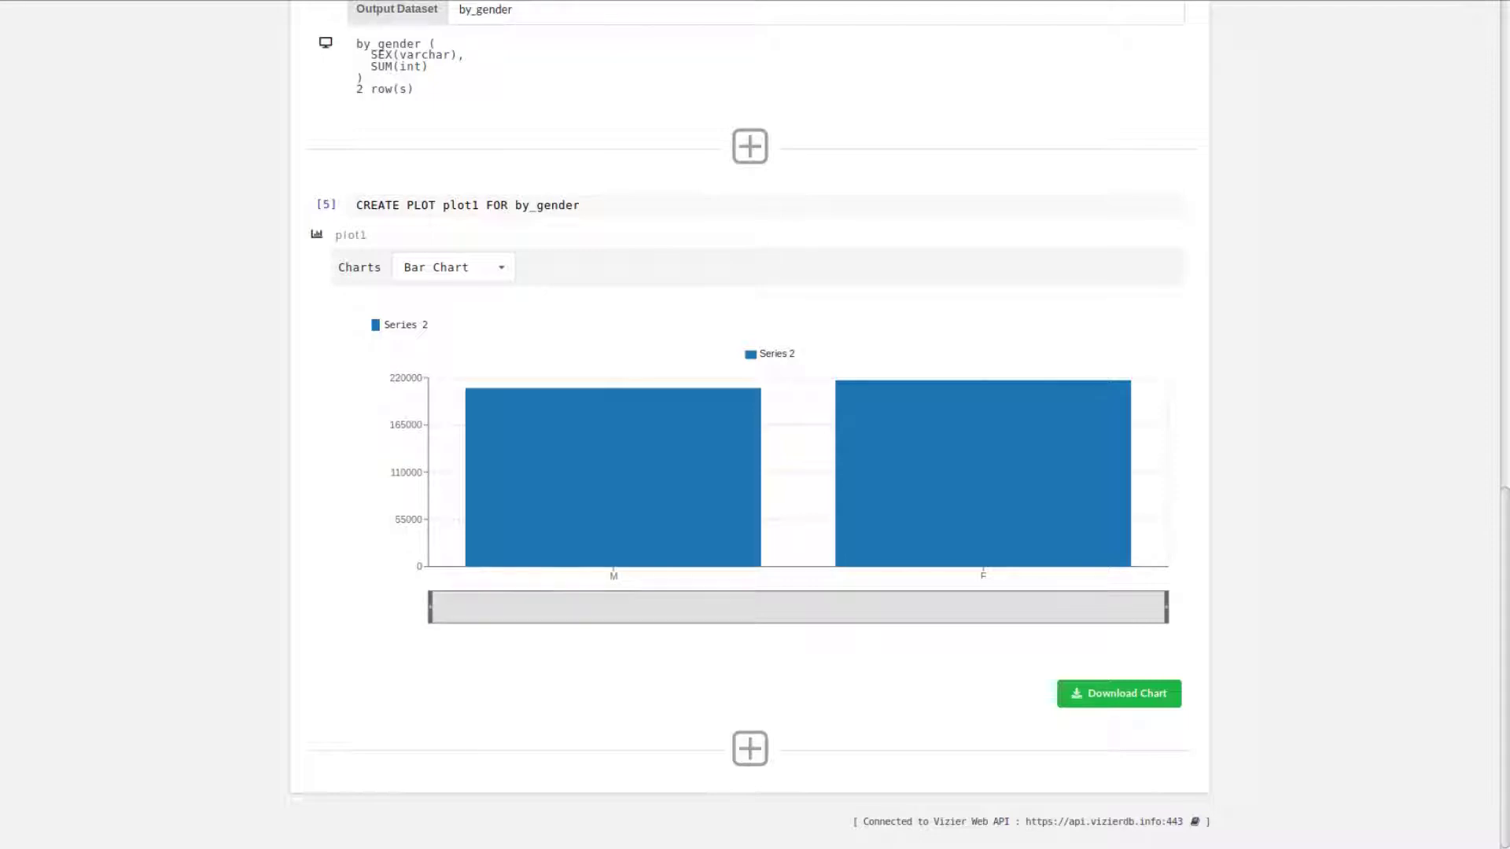
Step: Add an SQL cell with the yearly deaths-per-ethnicity query producing by_eth, and run it
{"action": "left_click", "coordinate": [750, 747]}
{"action": "scroll", "coordinate": [813, 840], "scroll_direction": "down", "scroll_amount": 3}
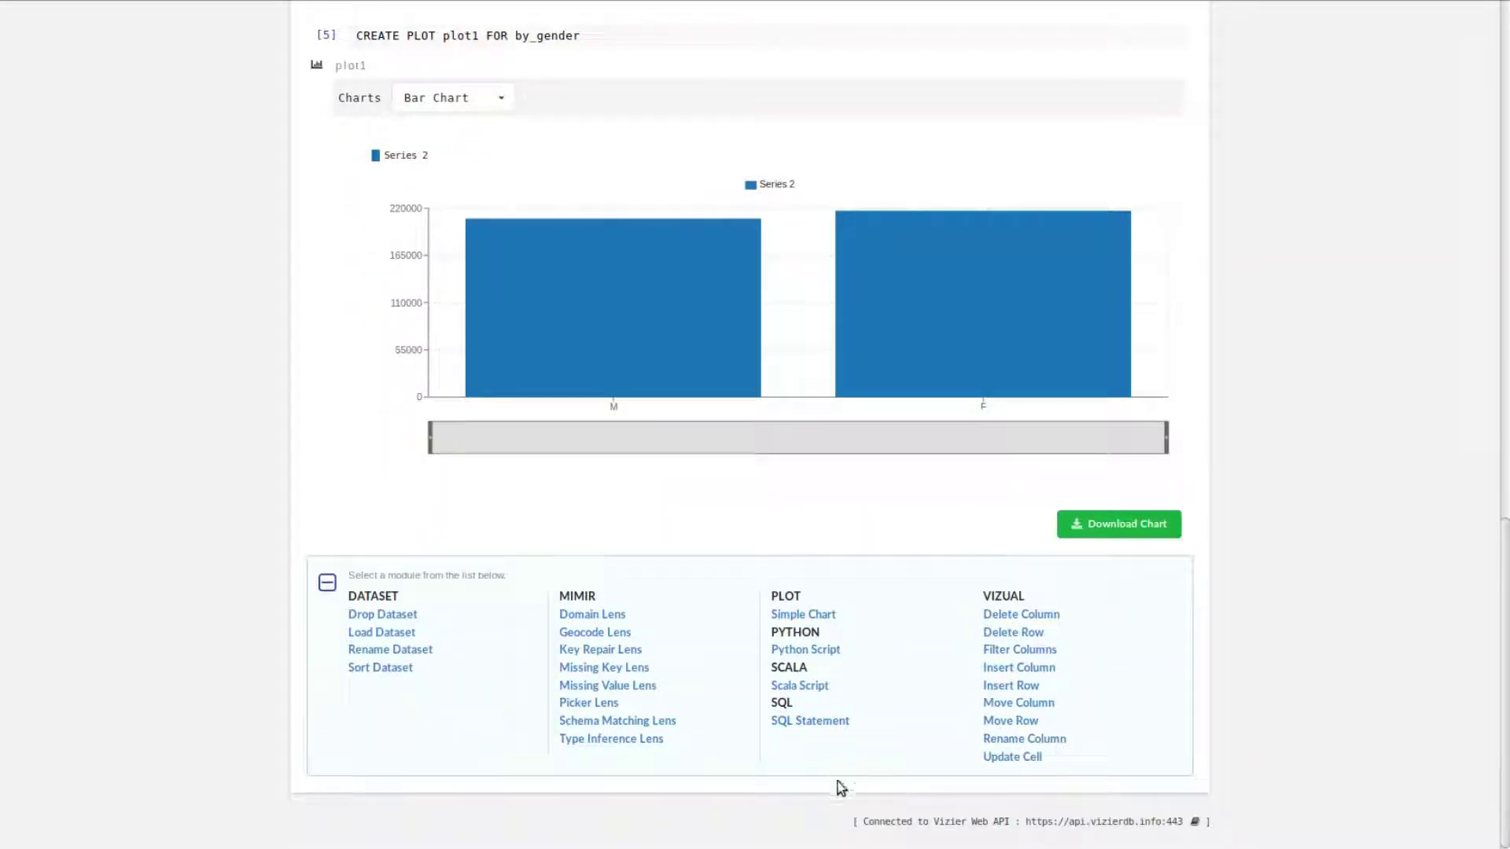
{"action": "left_click", "coordinate": [810, 714]}
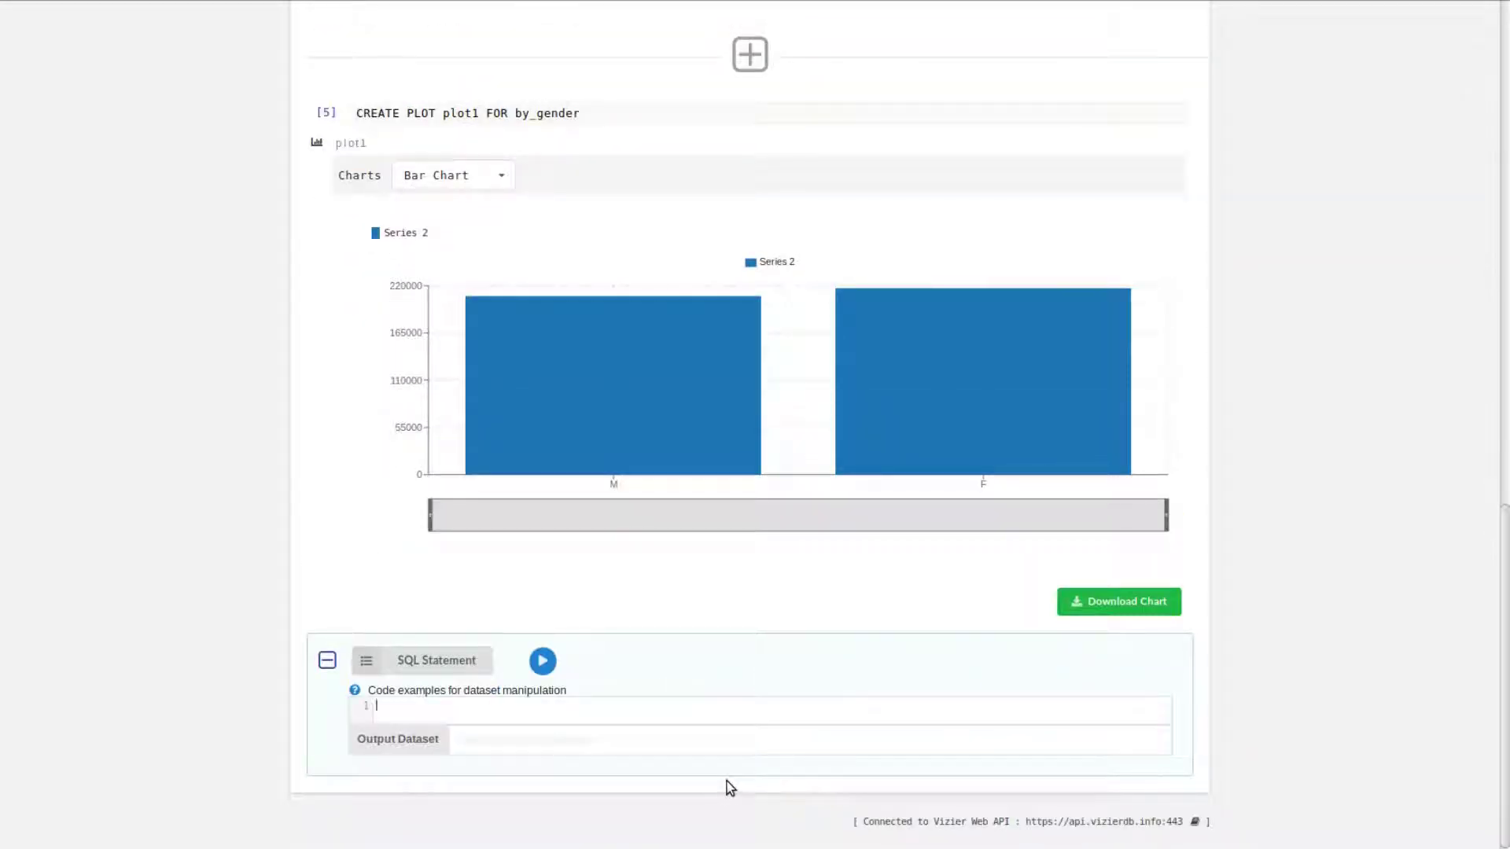
{"action": "type", "text": "SELECT year,  SUM (CASE WHEN race_ethnicity = 'Other Race/ Ethnicity' THEN deaths ELSE 0 END) as Other,  SUM (CASE WHEN race_ethnicity = 'Black Non-Hispanic' THEN deaths ELSE 0 END) as Black_NH,  SUM (CASE WHEN race_ethnicity = 'White Non-Hispanic' THEN deaths ELSE 0 END) as White_NH,  SUM (CASE WHEN race_ethnicity = 'Hispanic' THEN deaths ELSE 0 END) as Hispanic,  SUM (CASE WHEN race_ethnicity = 'Asian and Pacific Islander' THEN deaths ELSE 0 END) as Asian_Pacific,  SUM (CASE WHEN race_ethnicity = 'Not Stated/Unknown' THEN deaths ELSE 0 END) as Unknown_Ethnicity FROM causes GROUP BY year"}
{"action": "key", "text": "ctrl+Return"}
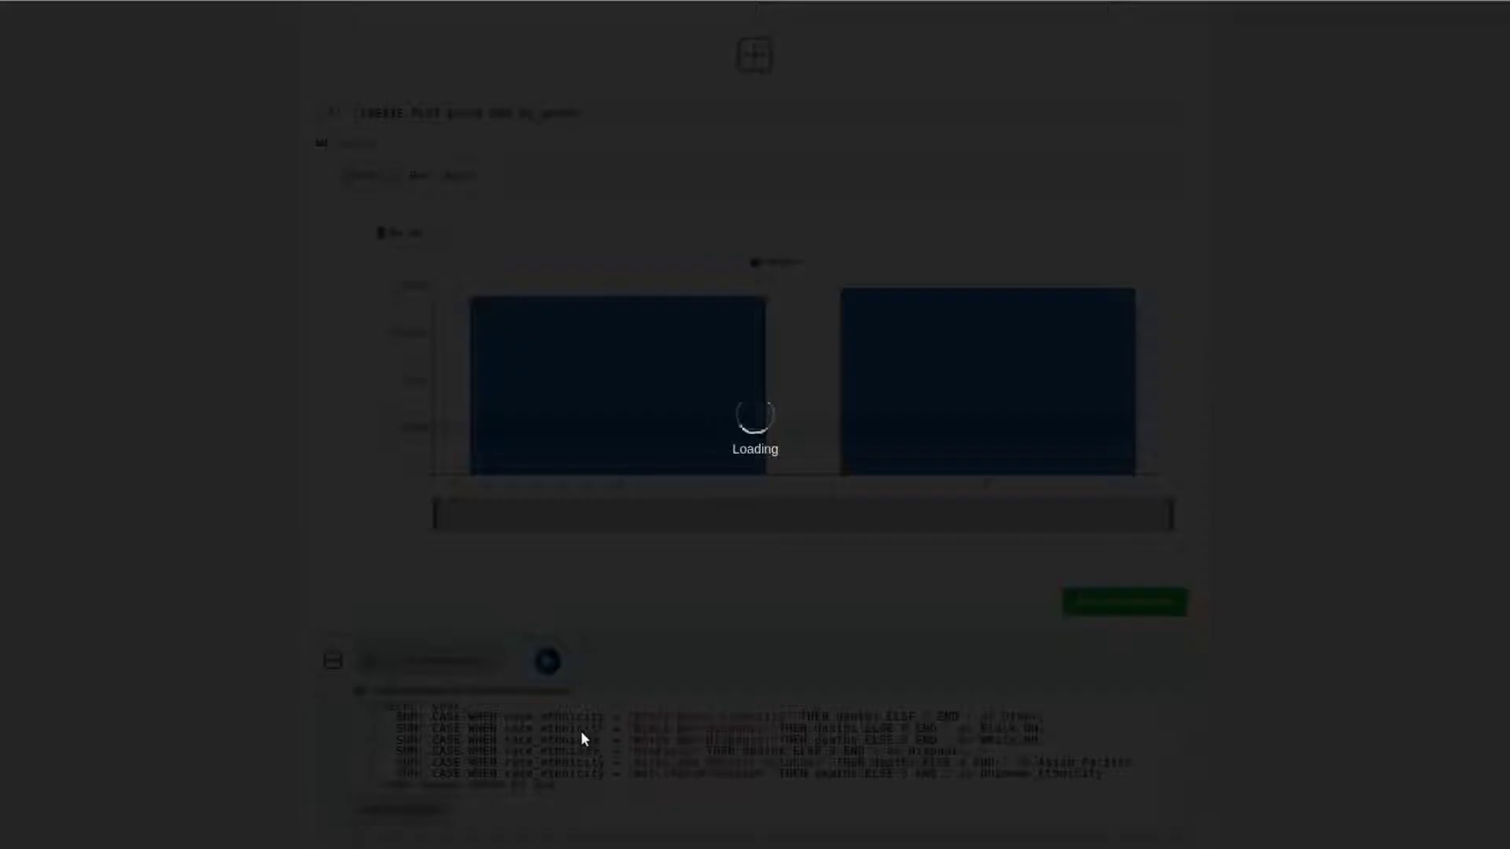
{"action": "scroll", "coordinate": [832, 563], "scroll_direction": "down", "scroll_amount": 3}
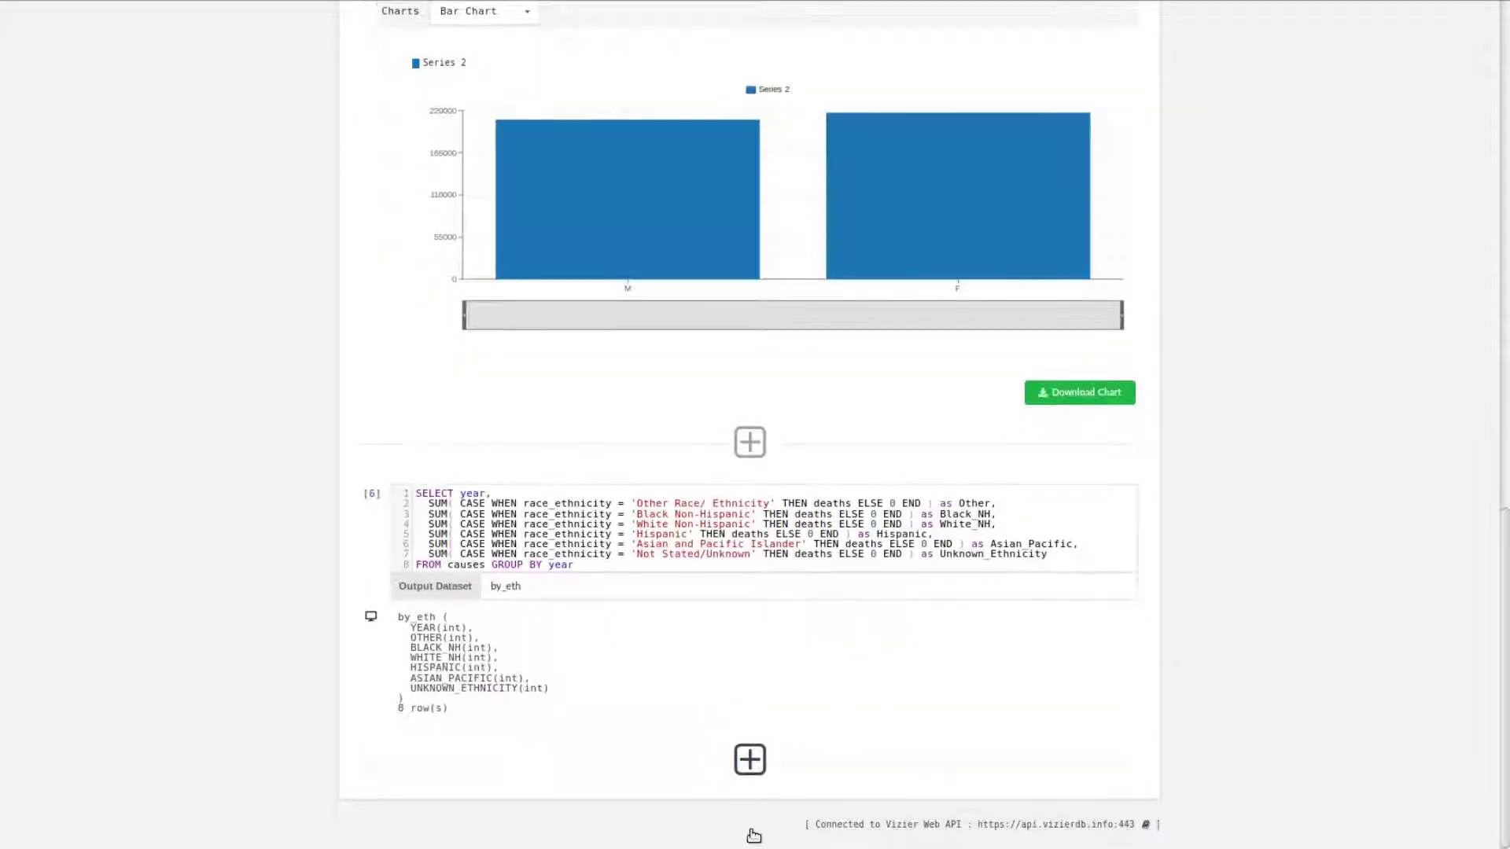
Step: Add a Simple Chart cell below the by_eth query
{"action": "left_click", "coordinate": [749, 759]}
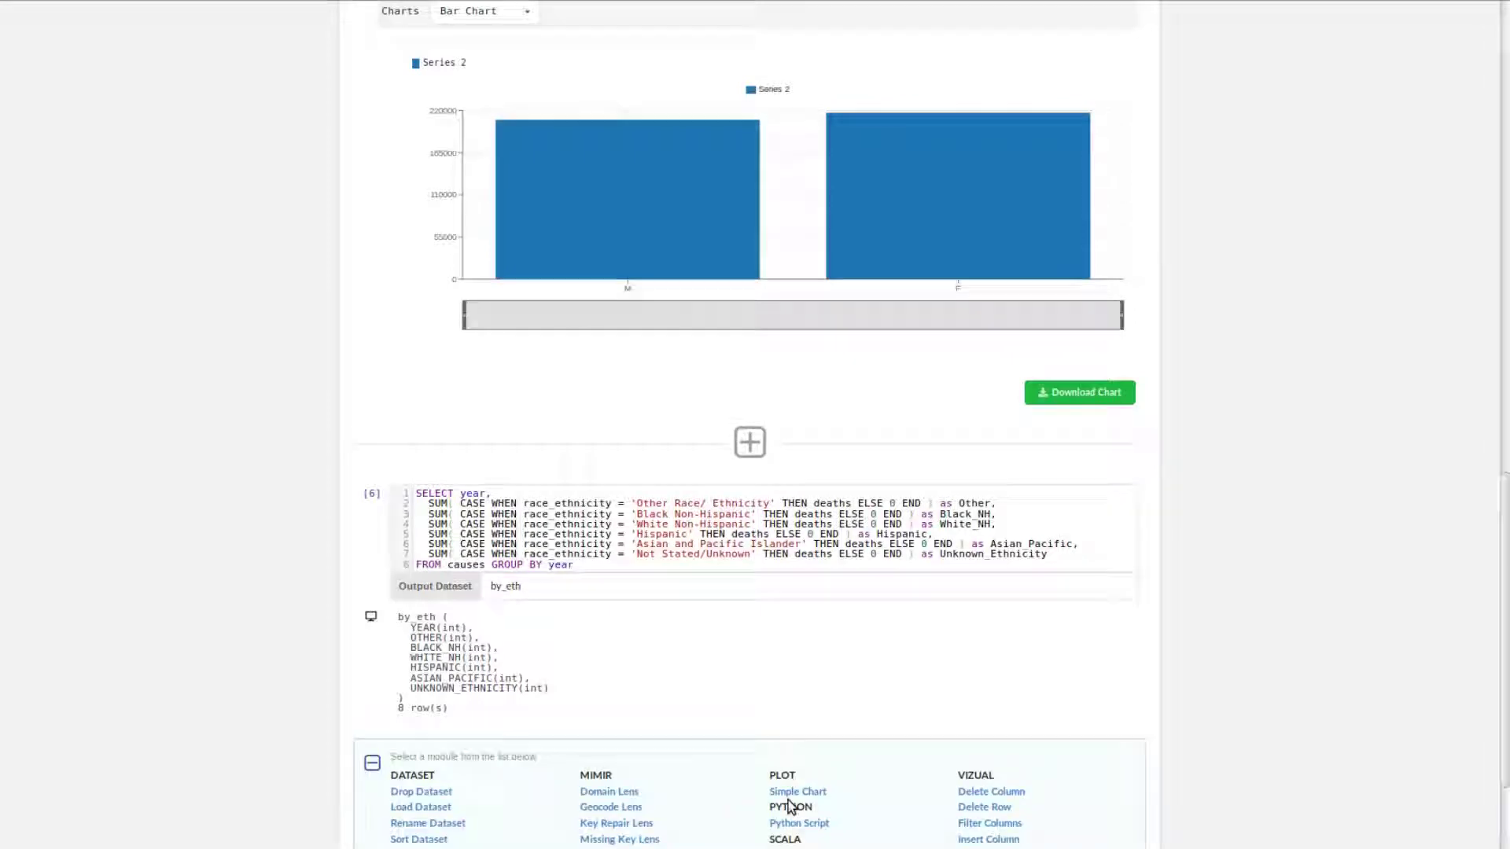
{"action": "scroll", "coordinate": [786, 805], "scroll_direction": "down", "scroll_amount": 3}
{"action": "left_click", "coordinate": [814, 710]}
{"action": "scroll", "coordinate": [640, 640], "scroll_direction": "down", "scroll_amount": 2}
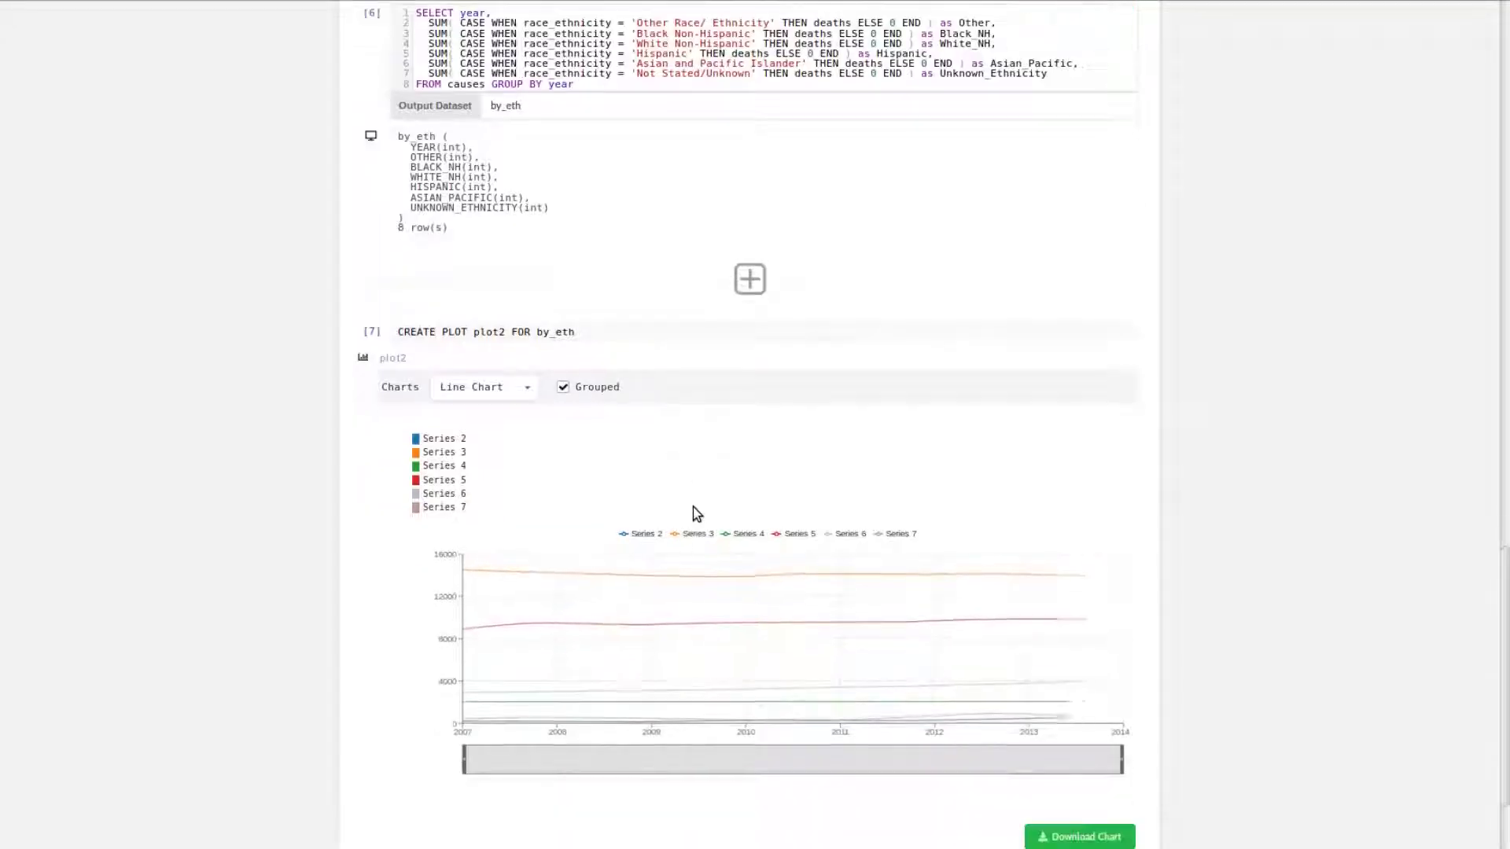
{"action": "scroll", "coordinate": [701, 579], "scroll_direction": "down", "scroll_amount": 1}
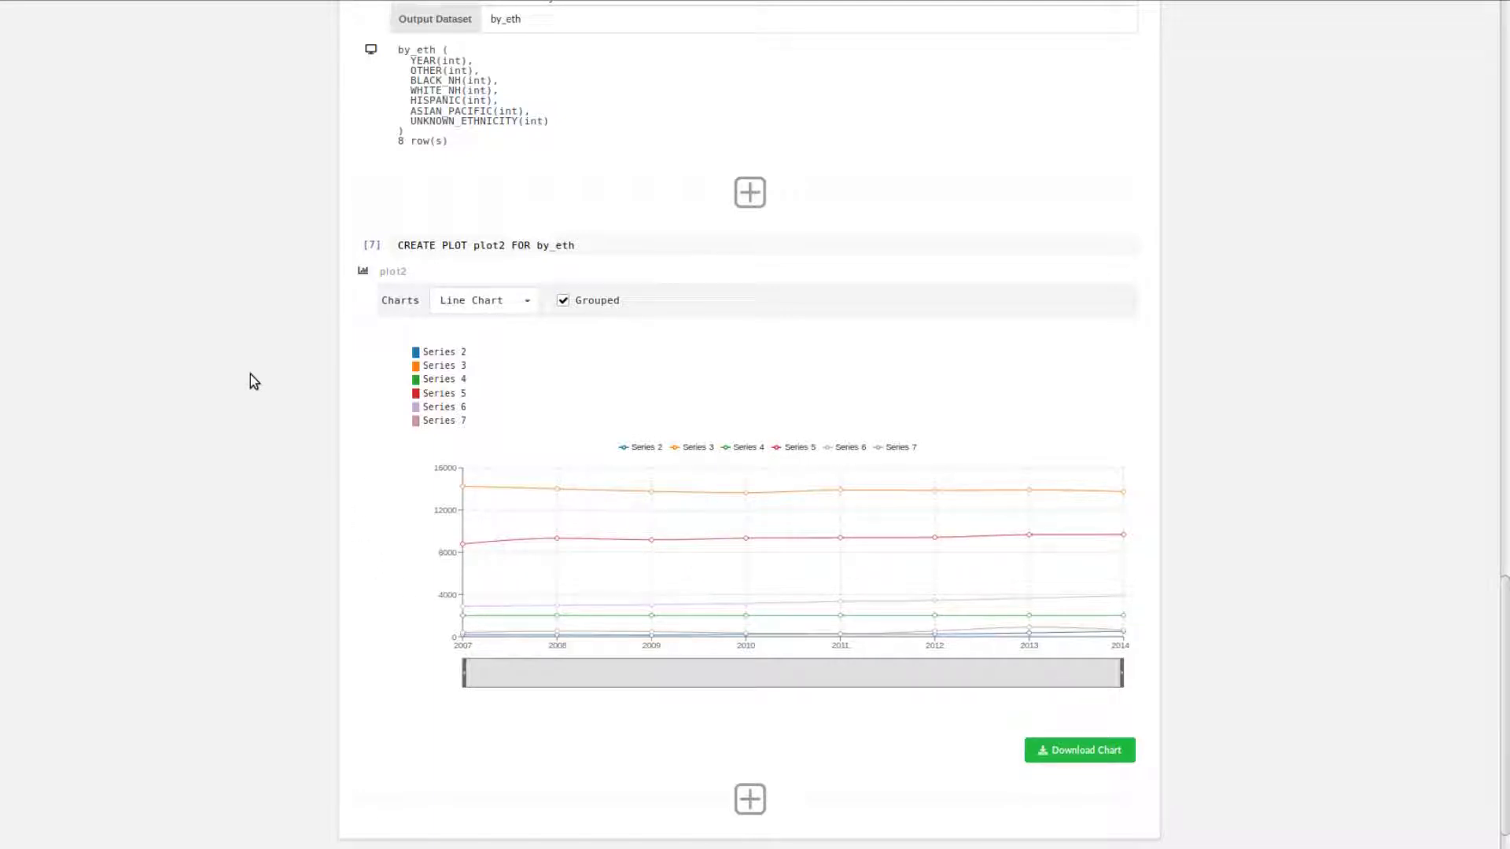
{"action": "scroll", "coordinate": [335, 493], "scroll_direction": "up", "scroll_amount": 4}
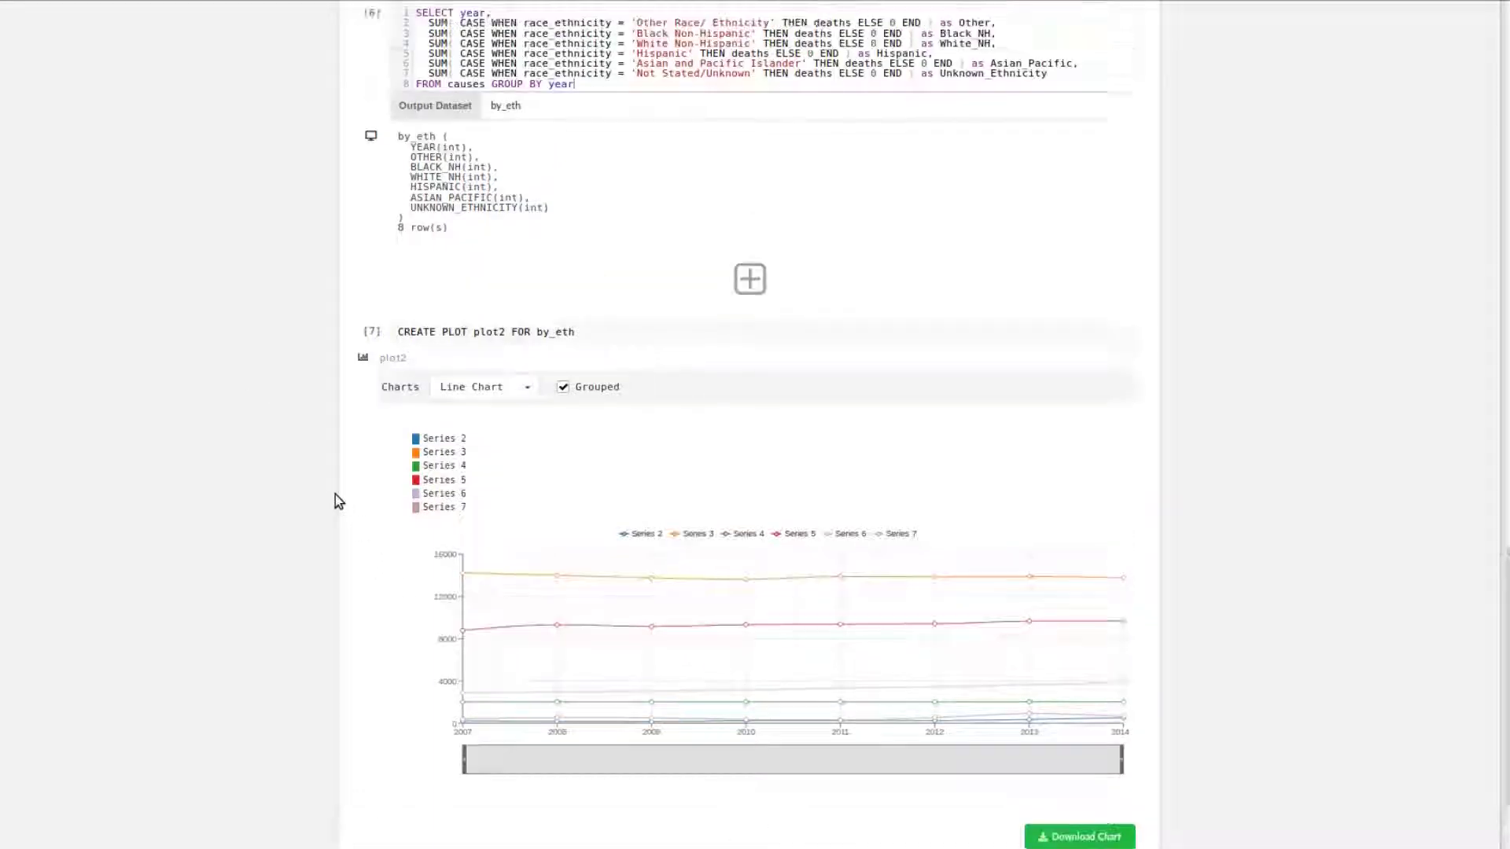
{"action": "scroll", "coordinate": [1026, 651], "scroll_direction": "up", "scroll_amount": 19}
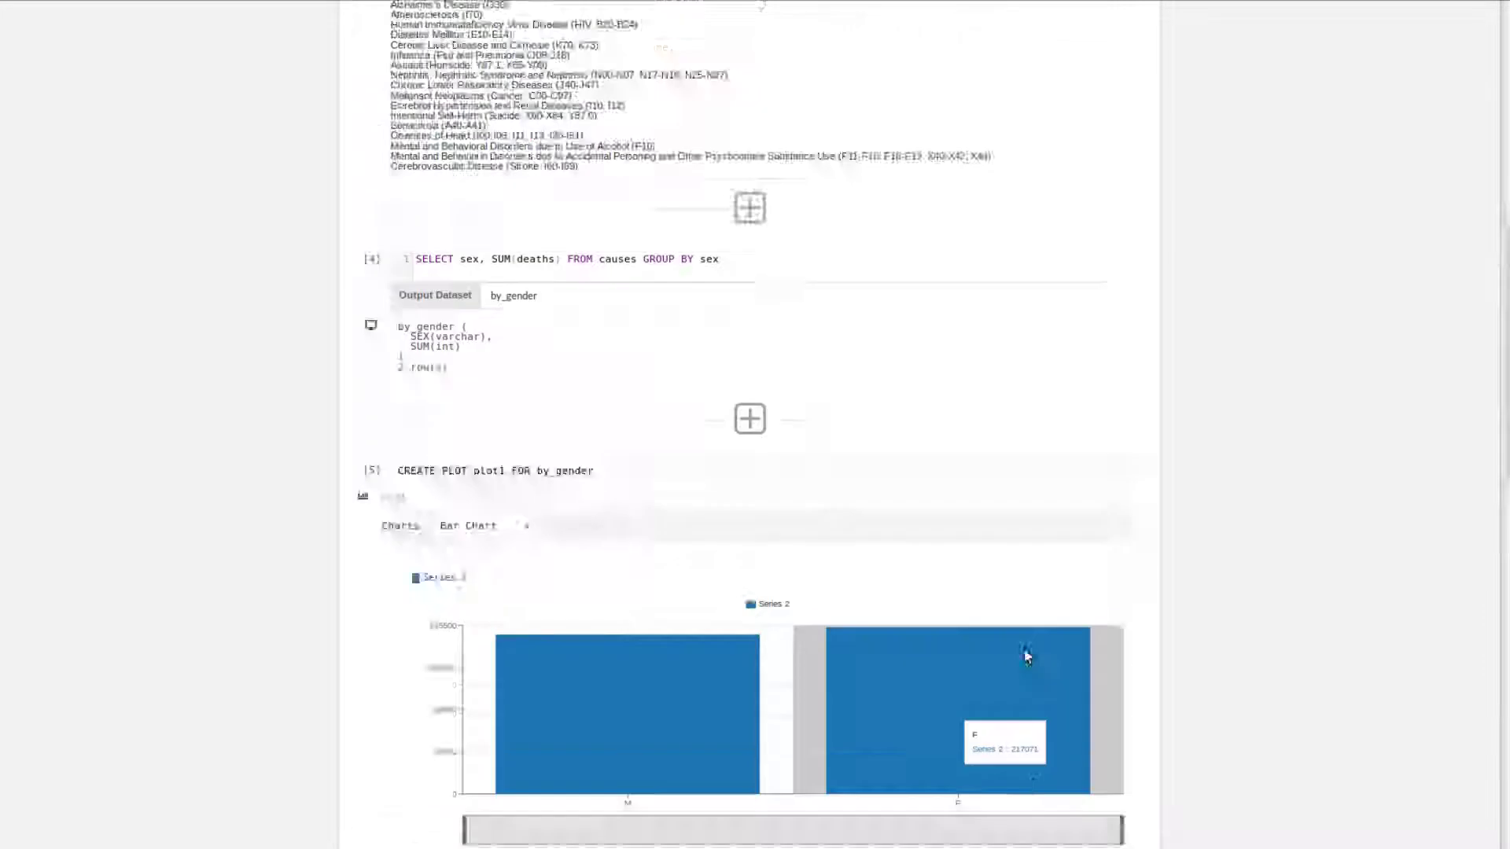
{"action": "scroll", "coordinate": [752, 461], "scroll_direction": "up", "scroll_amount": 1}
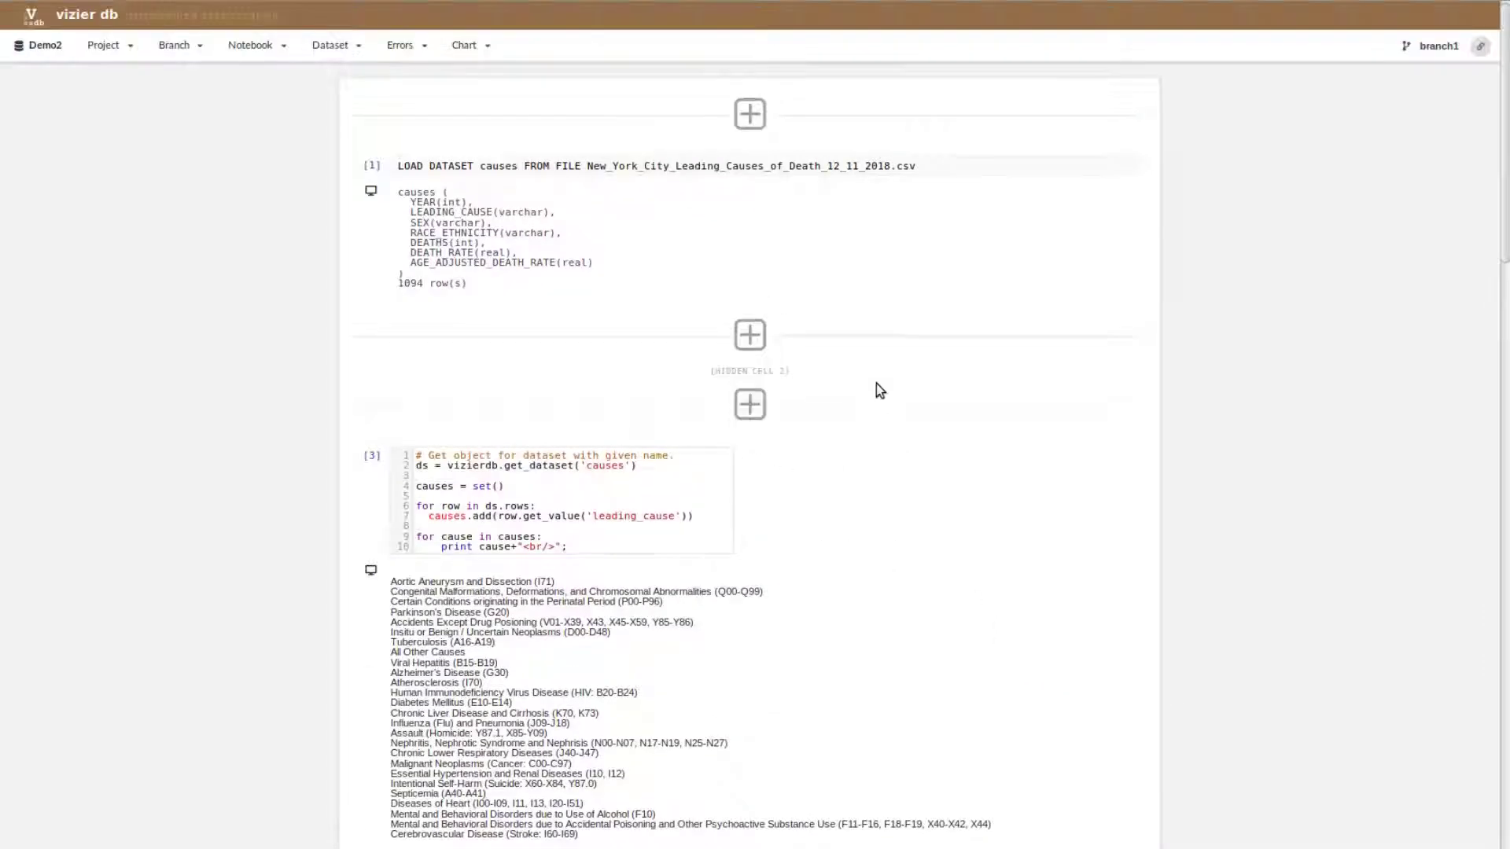
Step: Insert a missing-value lens on SEX with constraint = 'M' OR SEX = 'F' after the load, and run it
{"action": "left_click", "coordinate": [755, 405]}
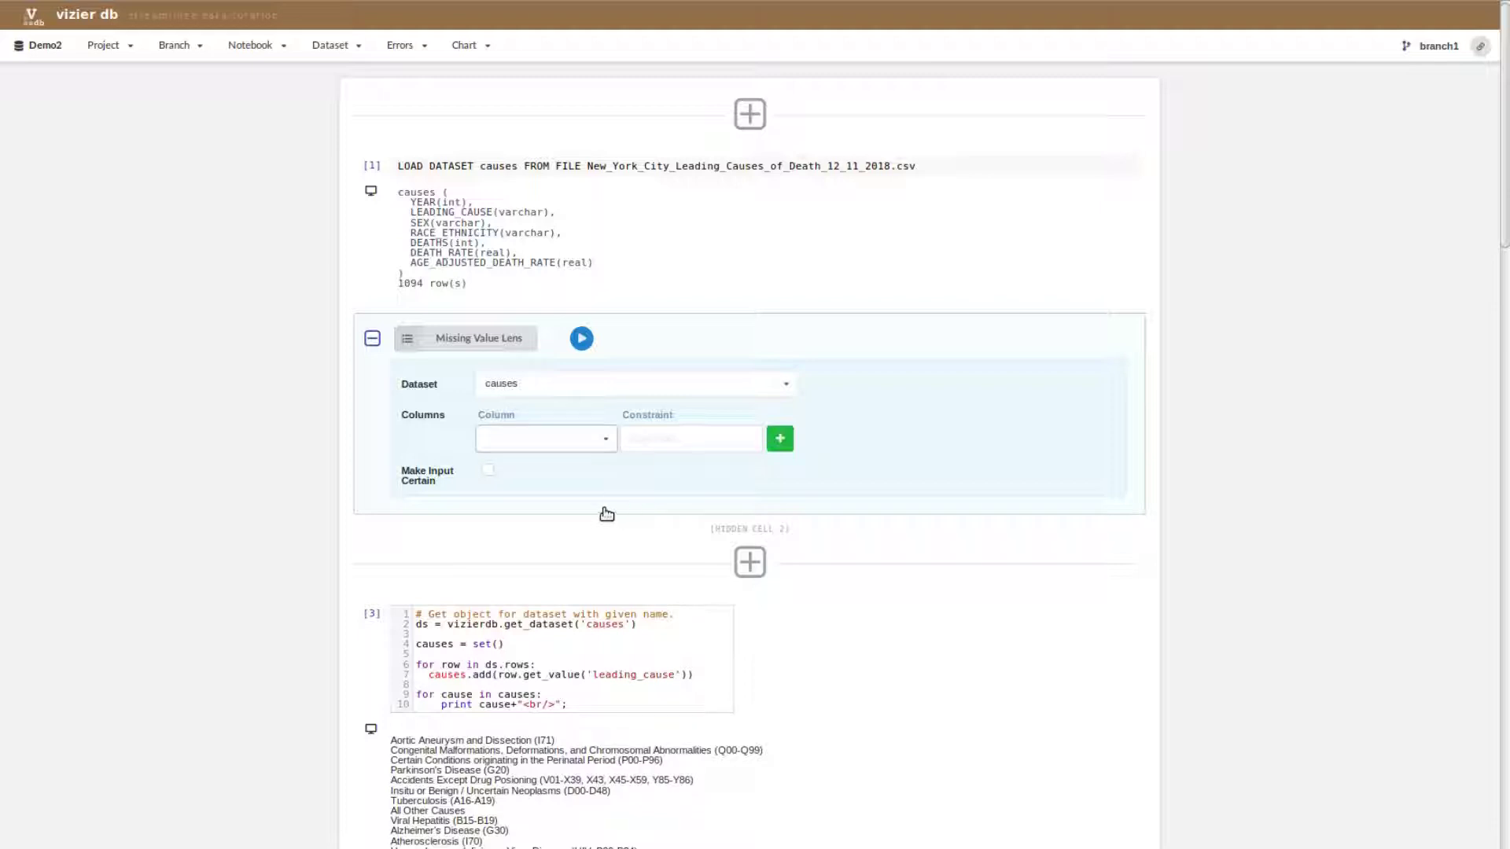
{"action": "key", "text": "Down"}
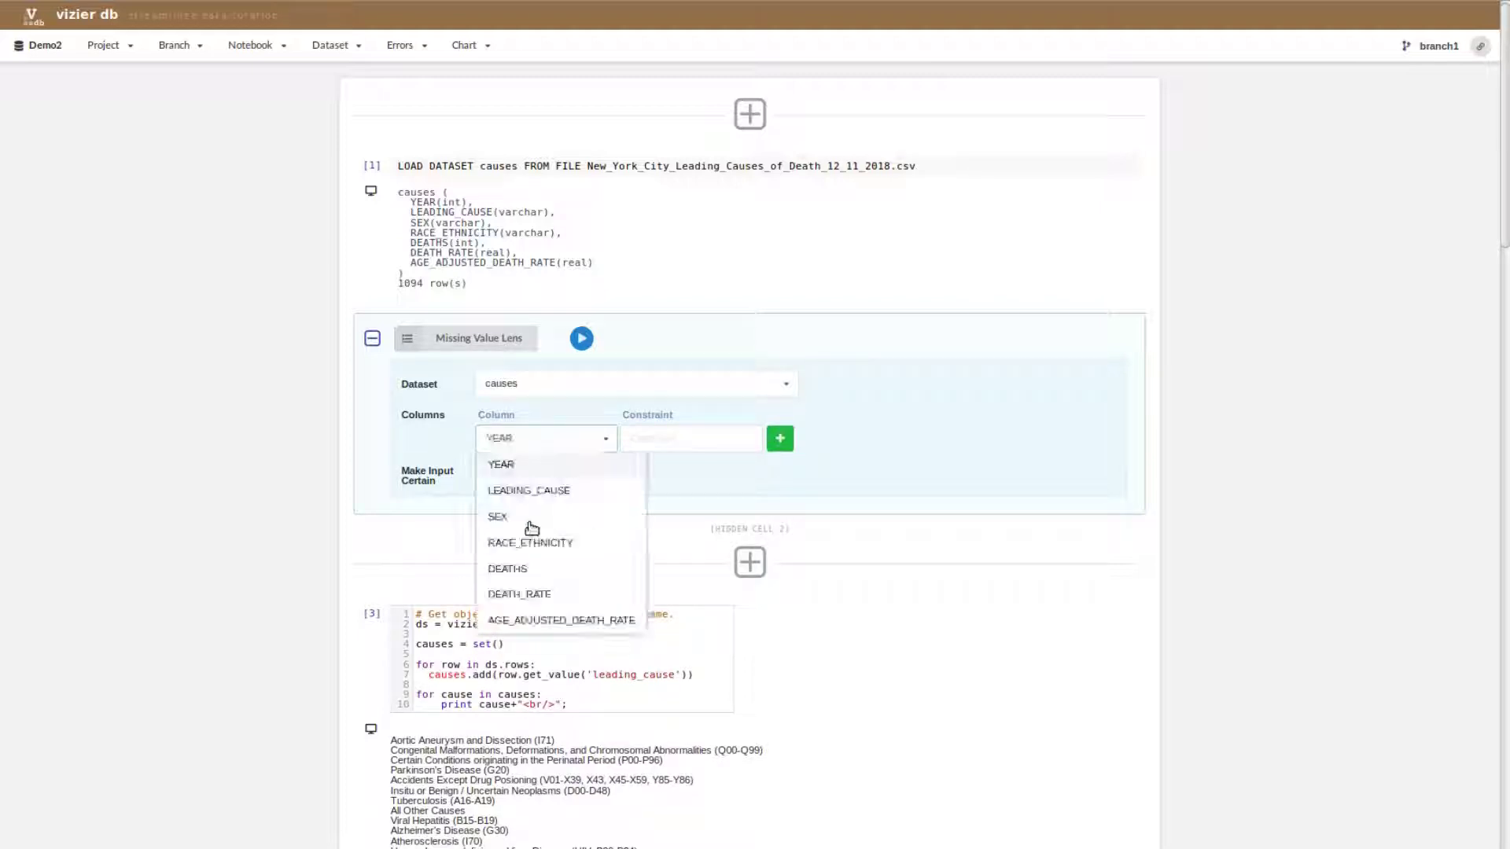
{"action": "key", "text": "Return"}
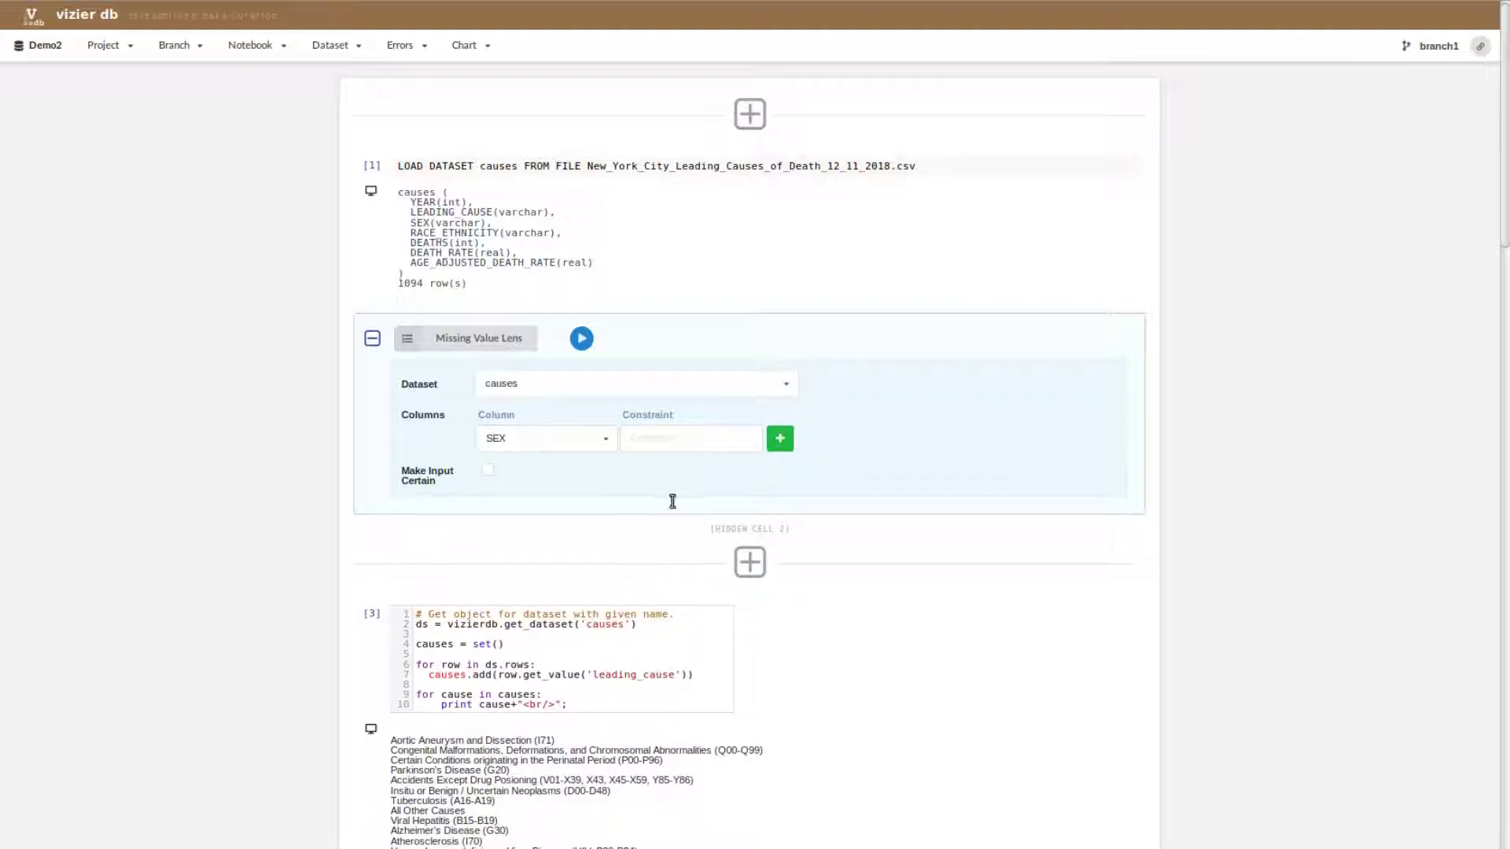
{"action": "key", "text": "Tab"}
{"action": "type", "text": "= 'M' OR SEX = 'F'"}
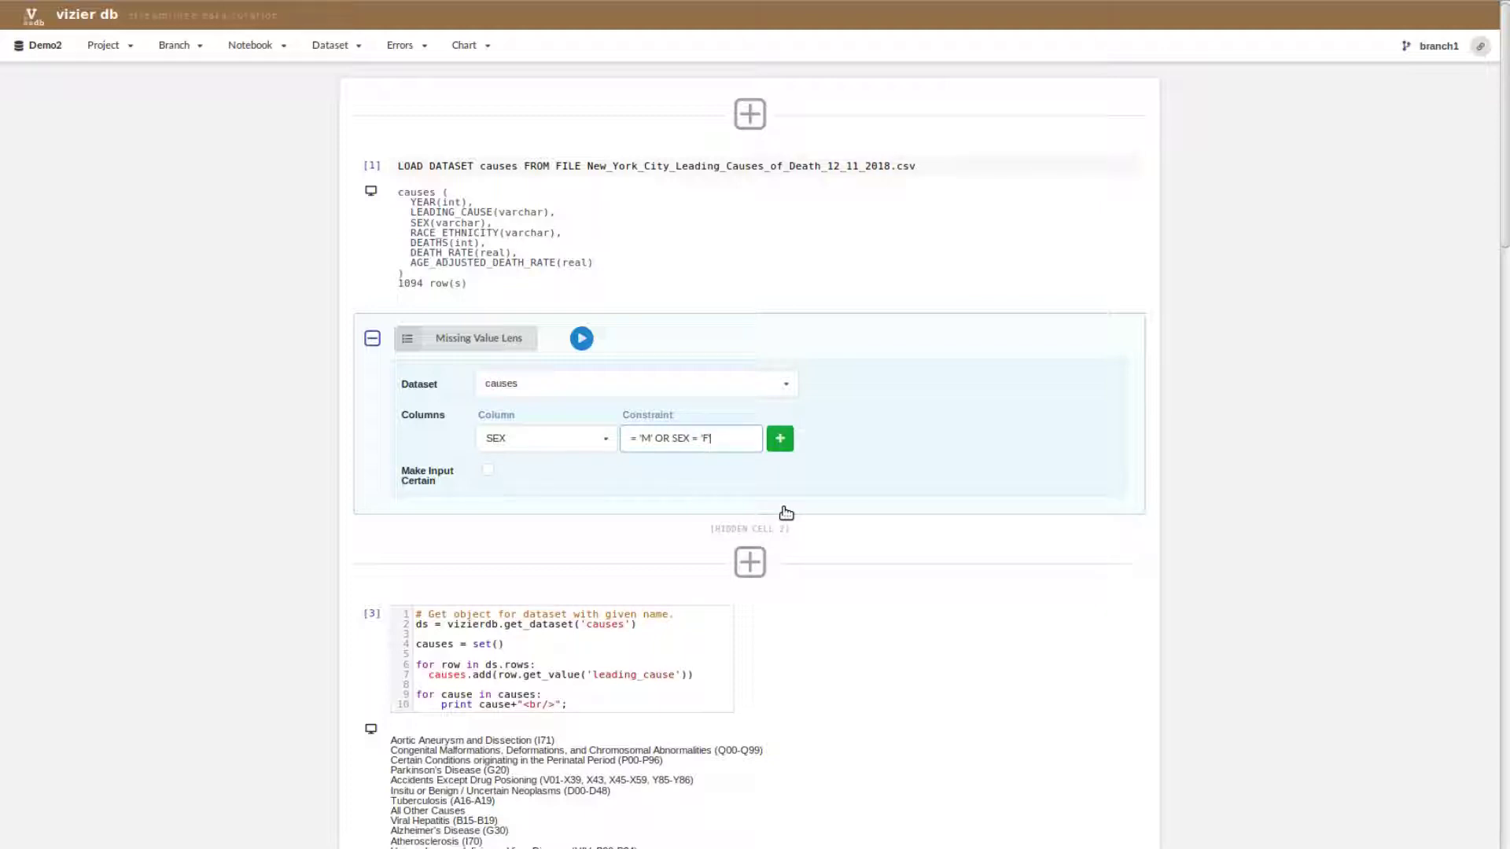
{"action": "key", "text": "Return"}
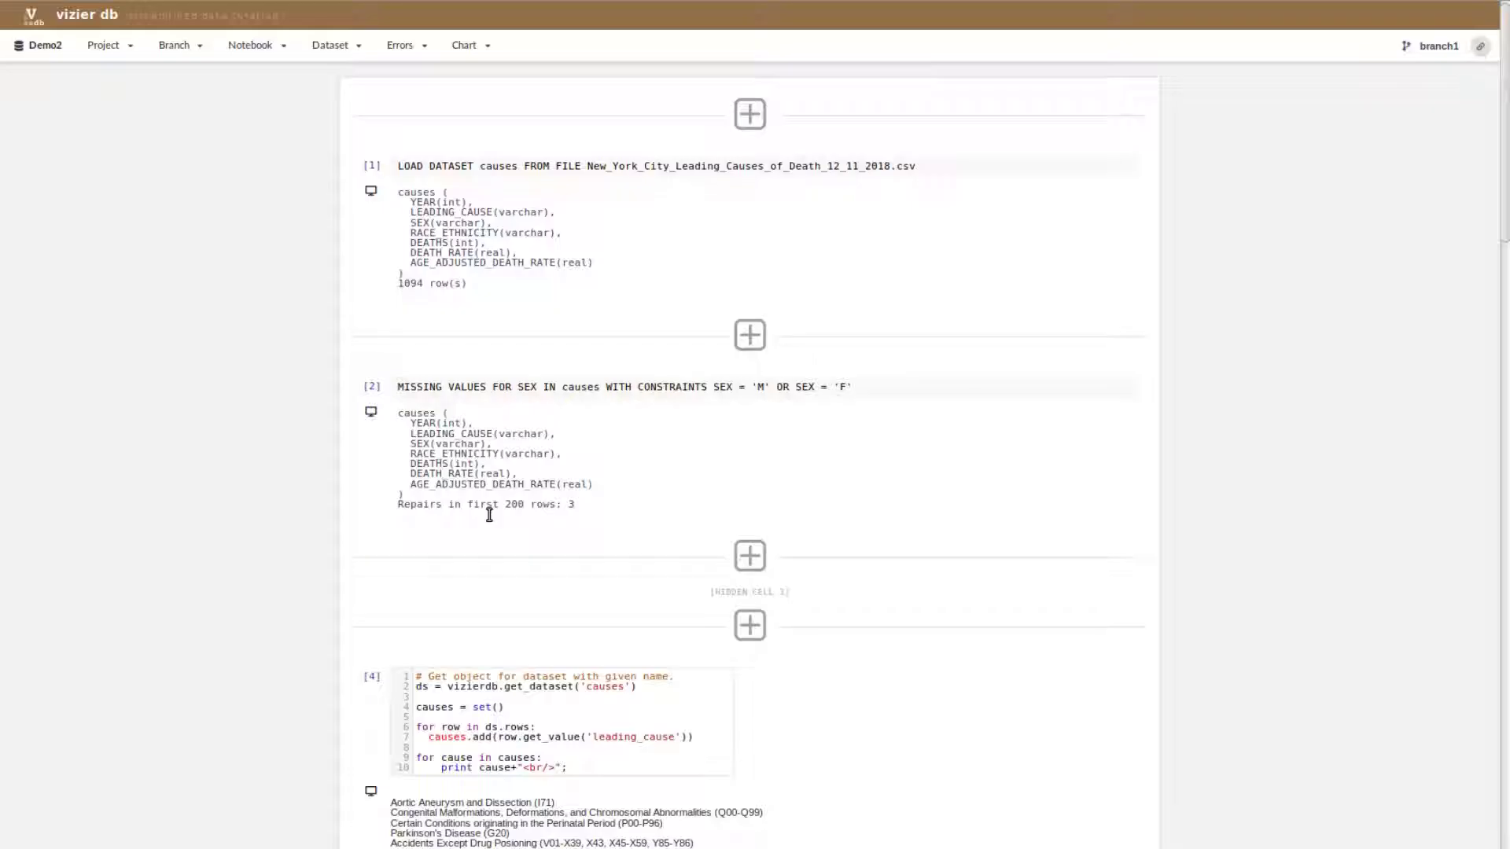
Step: Scroll the notebook and open the Errors menu to see which datasets have errors
{"action": "scroll", "coordinate": [487, 515], "scroll_direction": "down", "scroll_amount": 6}
{"action": "scroll", "coordinate": [489, 515], "scroll_direction": "down", "scroll_amount": 10}
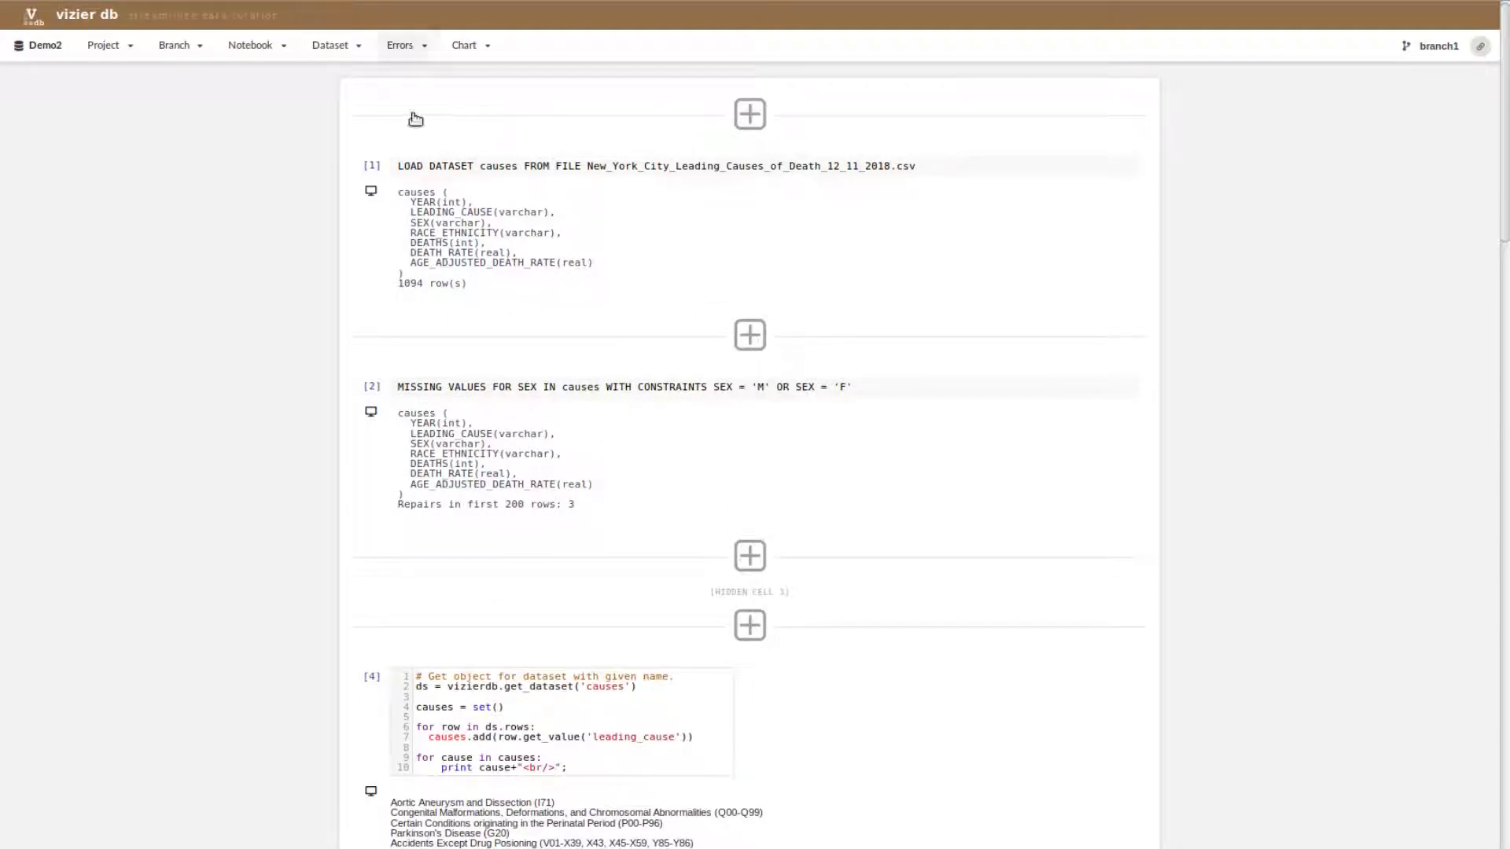
{"action": "left_click", "coordinate": [407, 45]}
Step: Rerun the Load Dataset step with New_York_City_Leading_Causes_of_Death_12_18_2018.csv as the source
{"action": "left_click", "coordinate": [377, 235]}
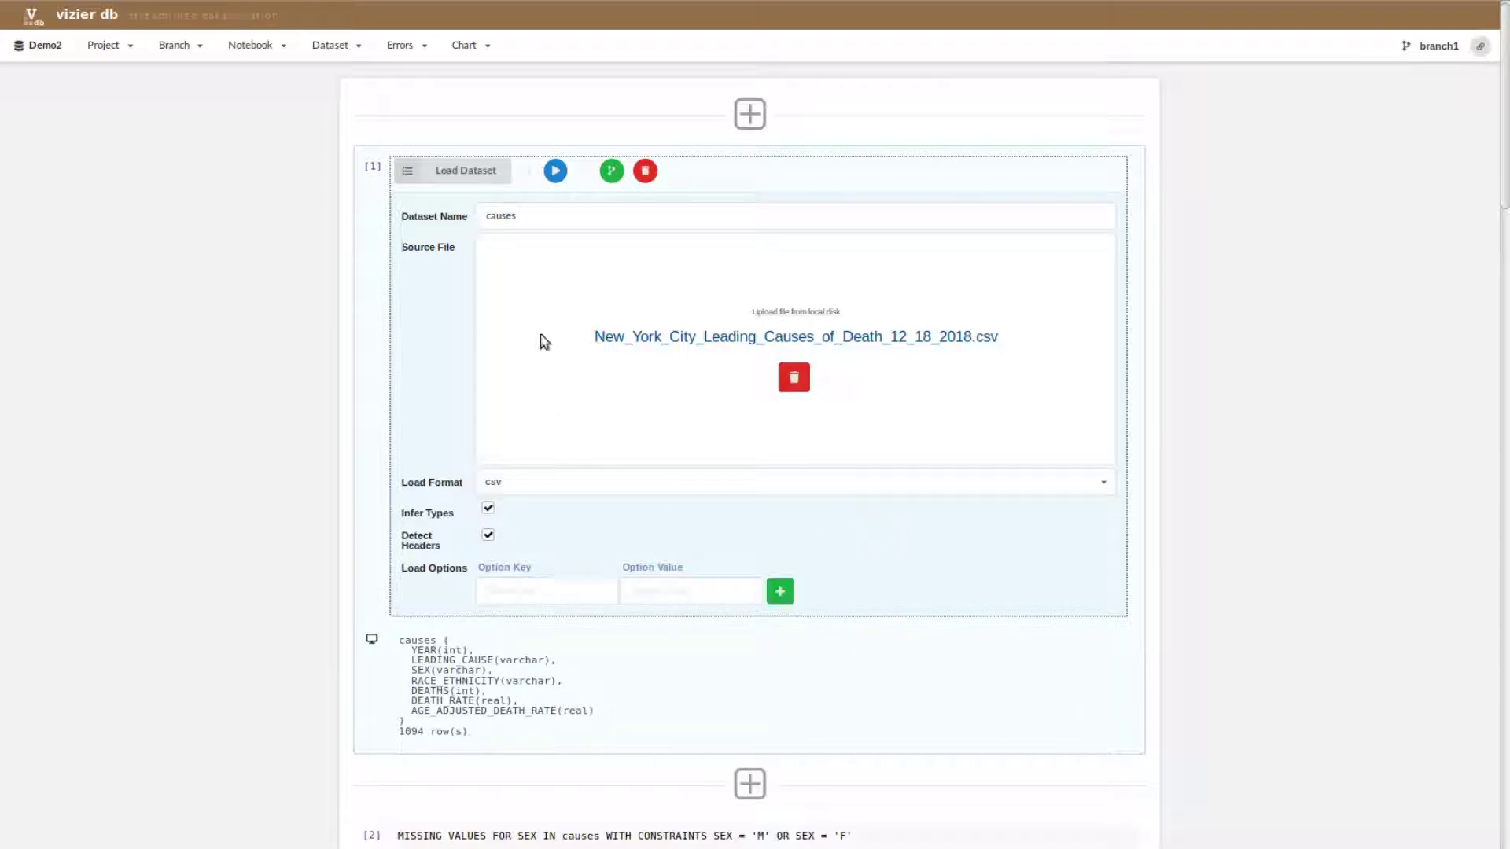
{"action": "left_click", "coordinate": [555, 171]}
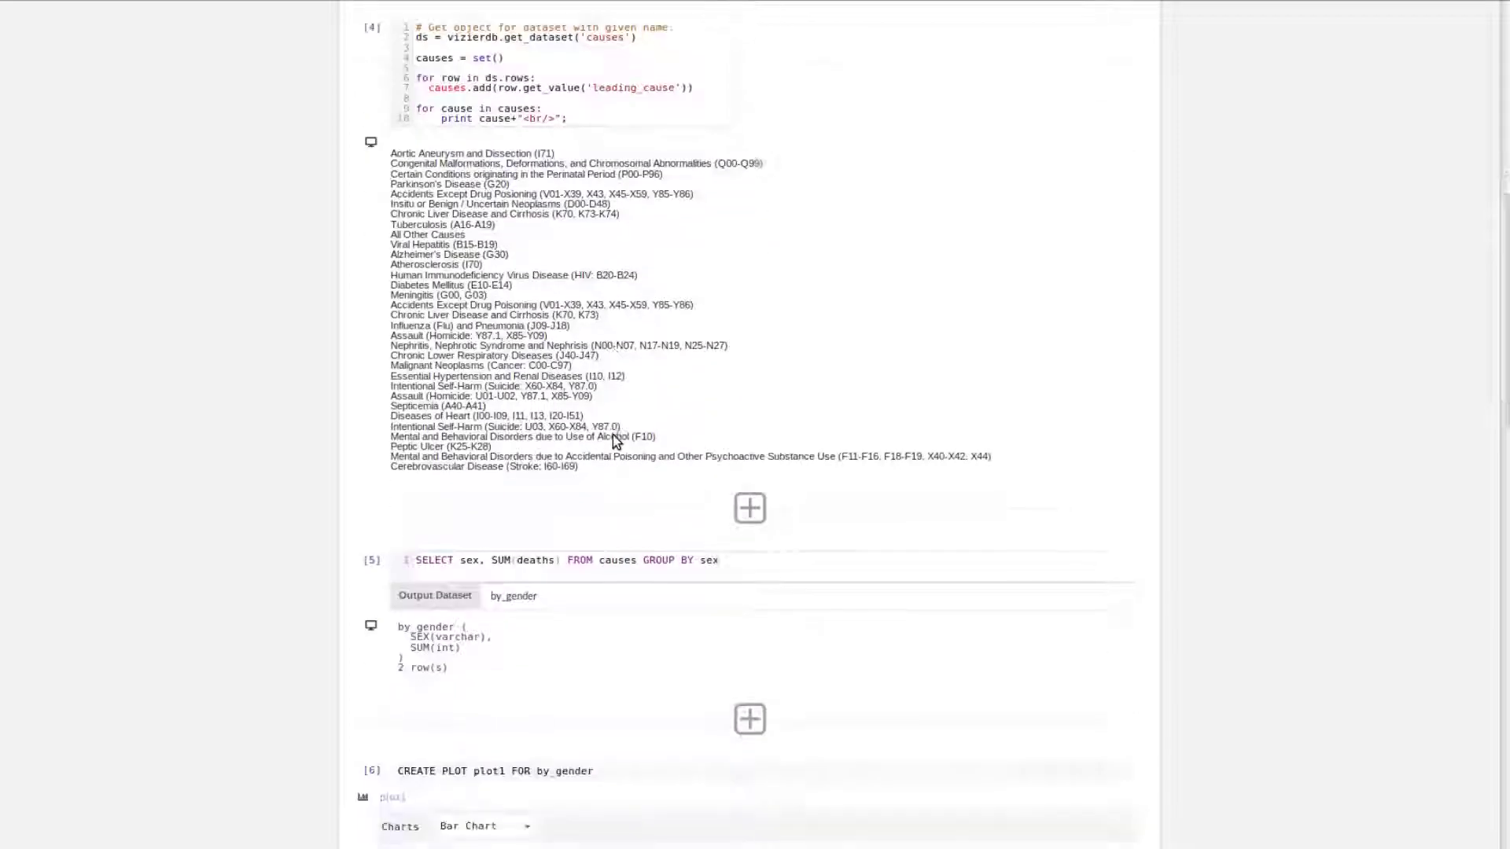
{"action": "scroll", "coordinate": [613, 436], "scroll_direction": "up", "scroll_amount": 11}
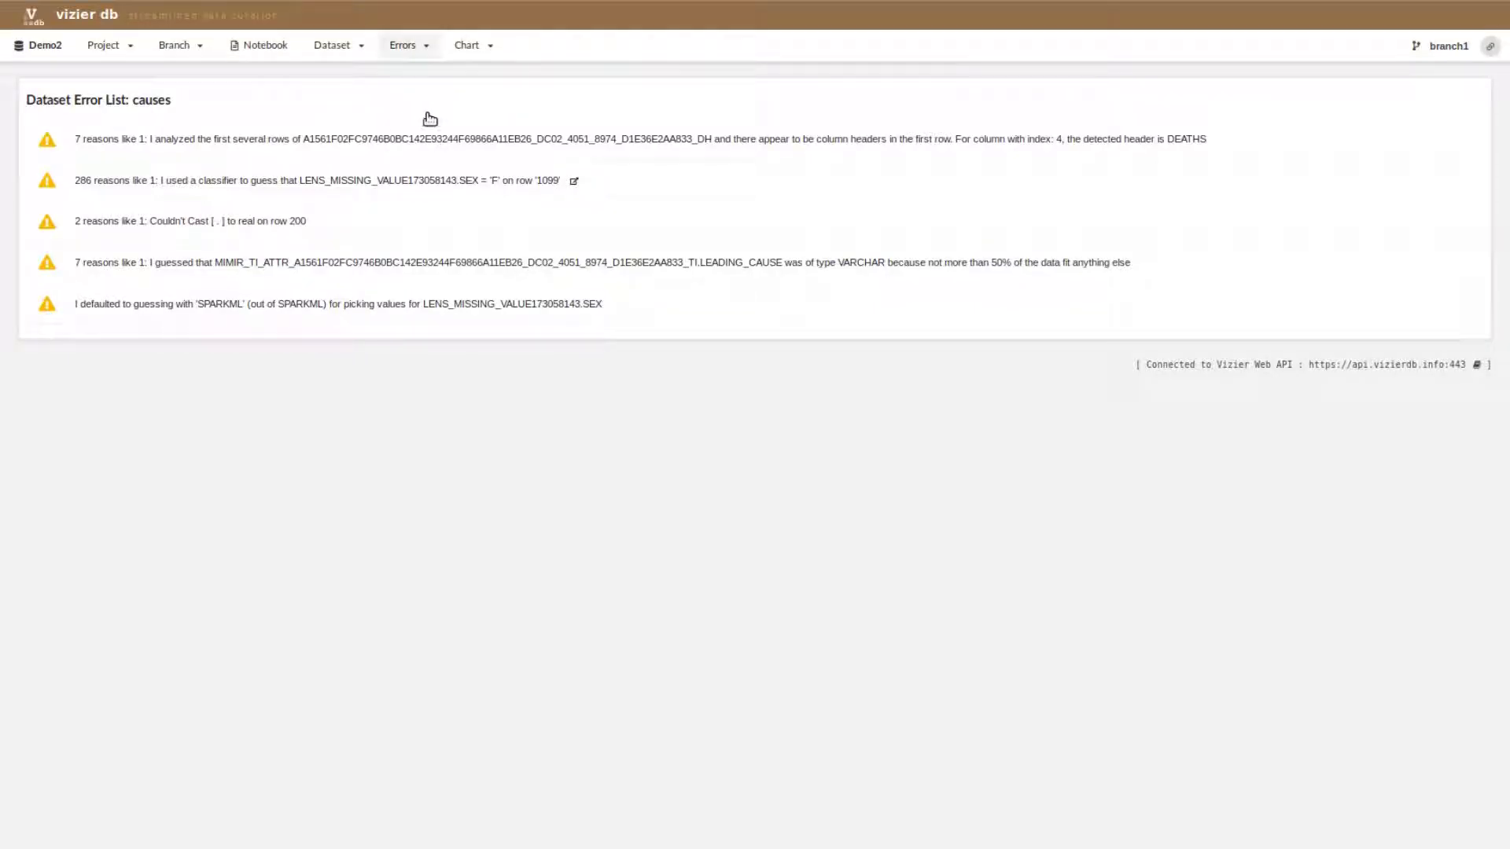
Step: Show the causes error list and step to the next warning
{"action": "left_click", "coordinate": [426, 122]}
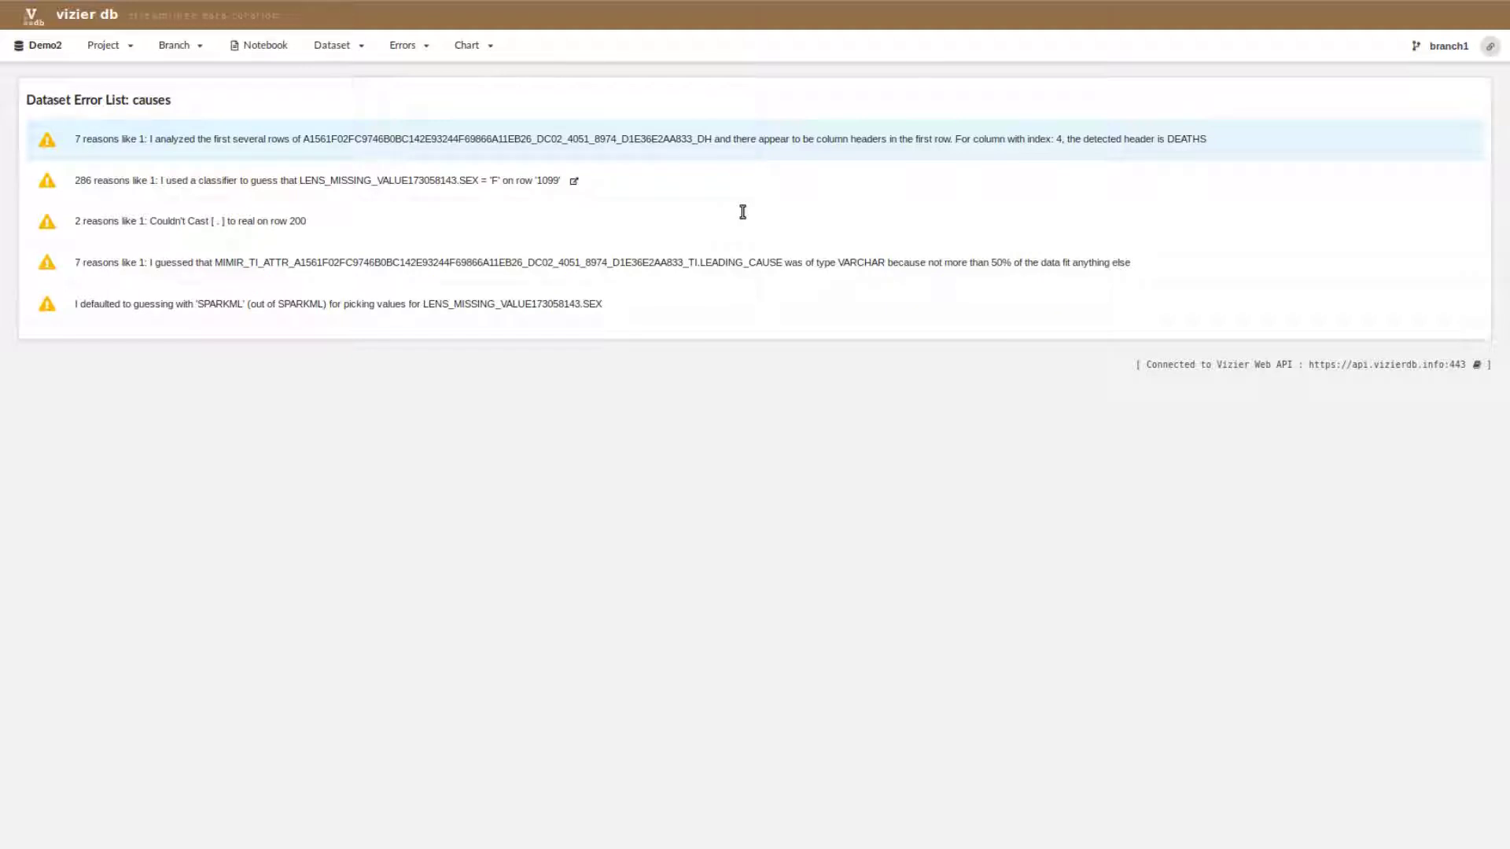
{"action": "key", "text": "Down"}
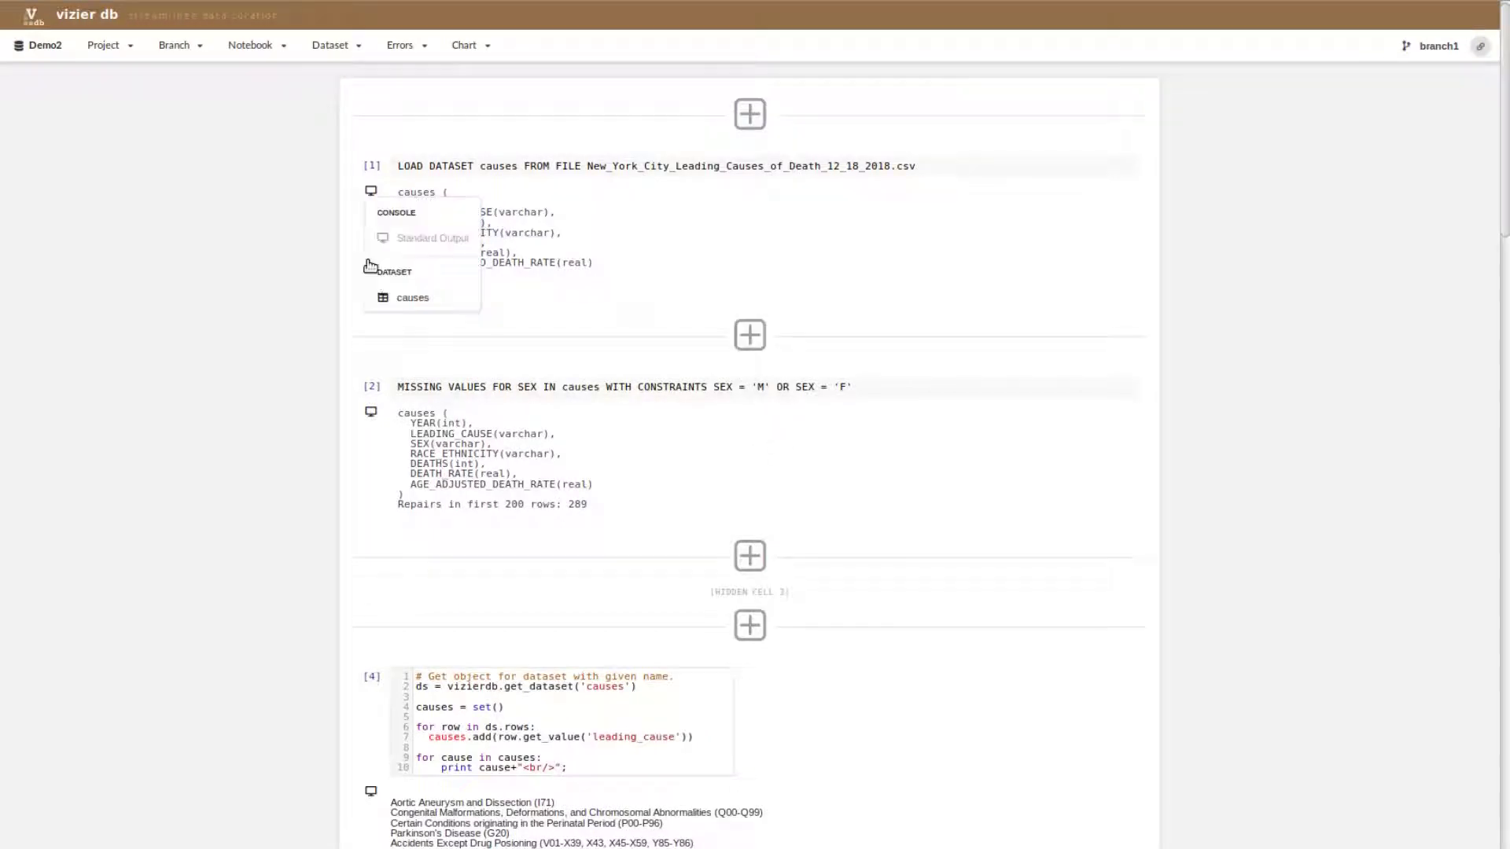
Step: Display the causes dataset table as cell [1]'s output
{"action": "left_click", "coordinate": [413, 297]}
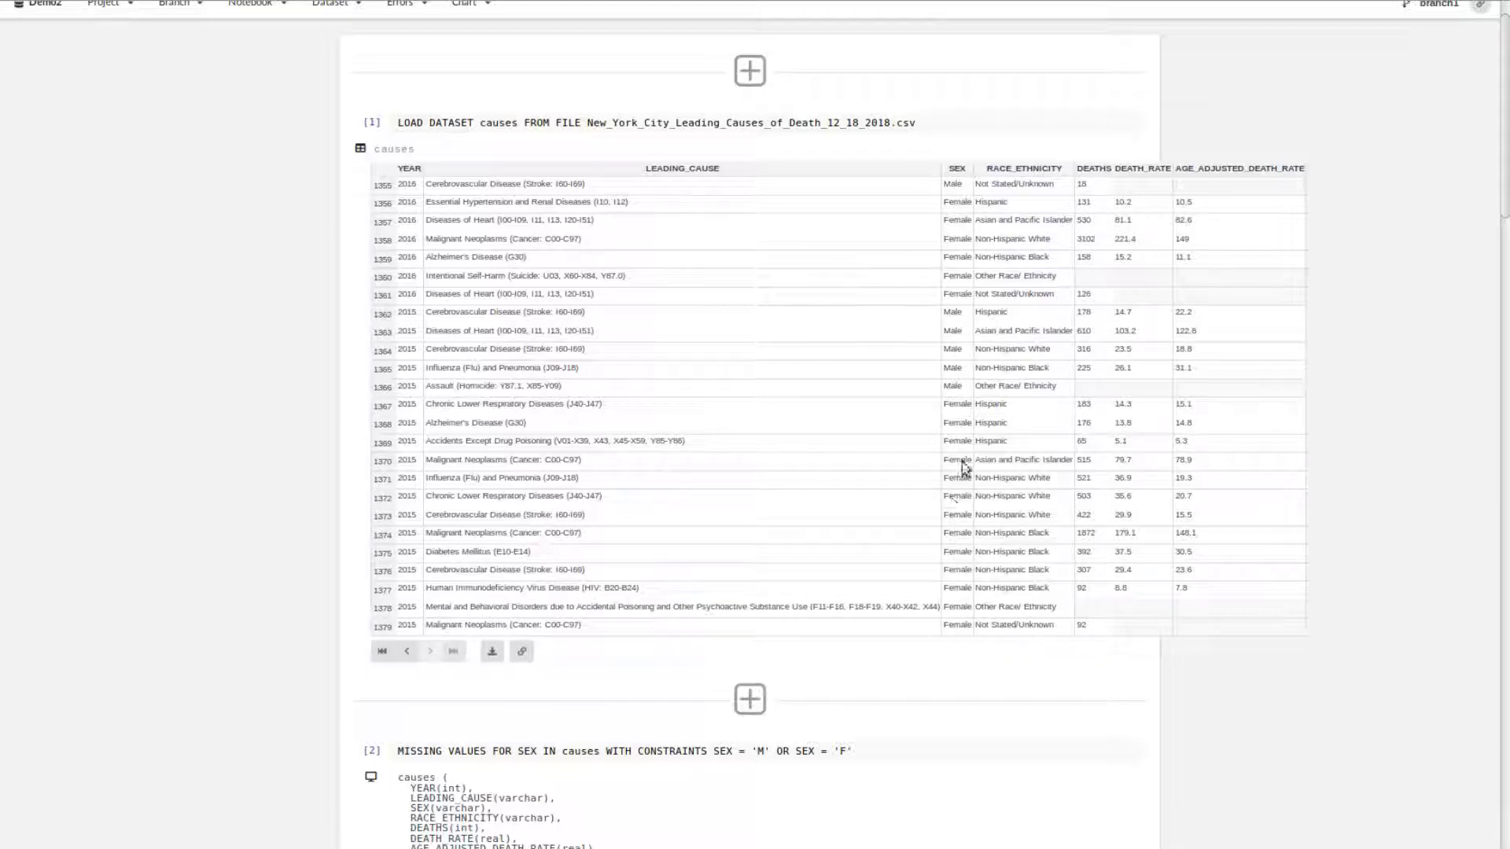
Step: Scroll through the notebook to review the cells and charts
{"action": "scroll", "coordinate": [739, 547], "scroll_direction": "down", "scroll_amount": 2}
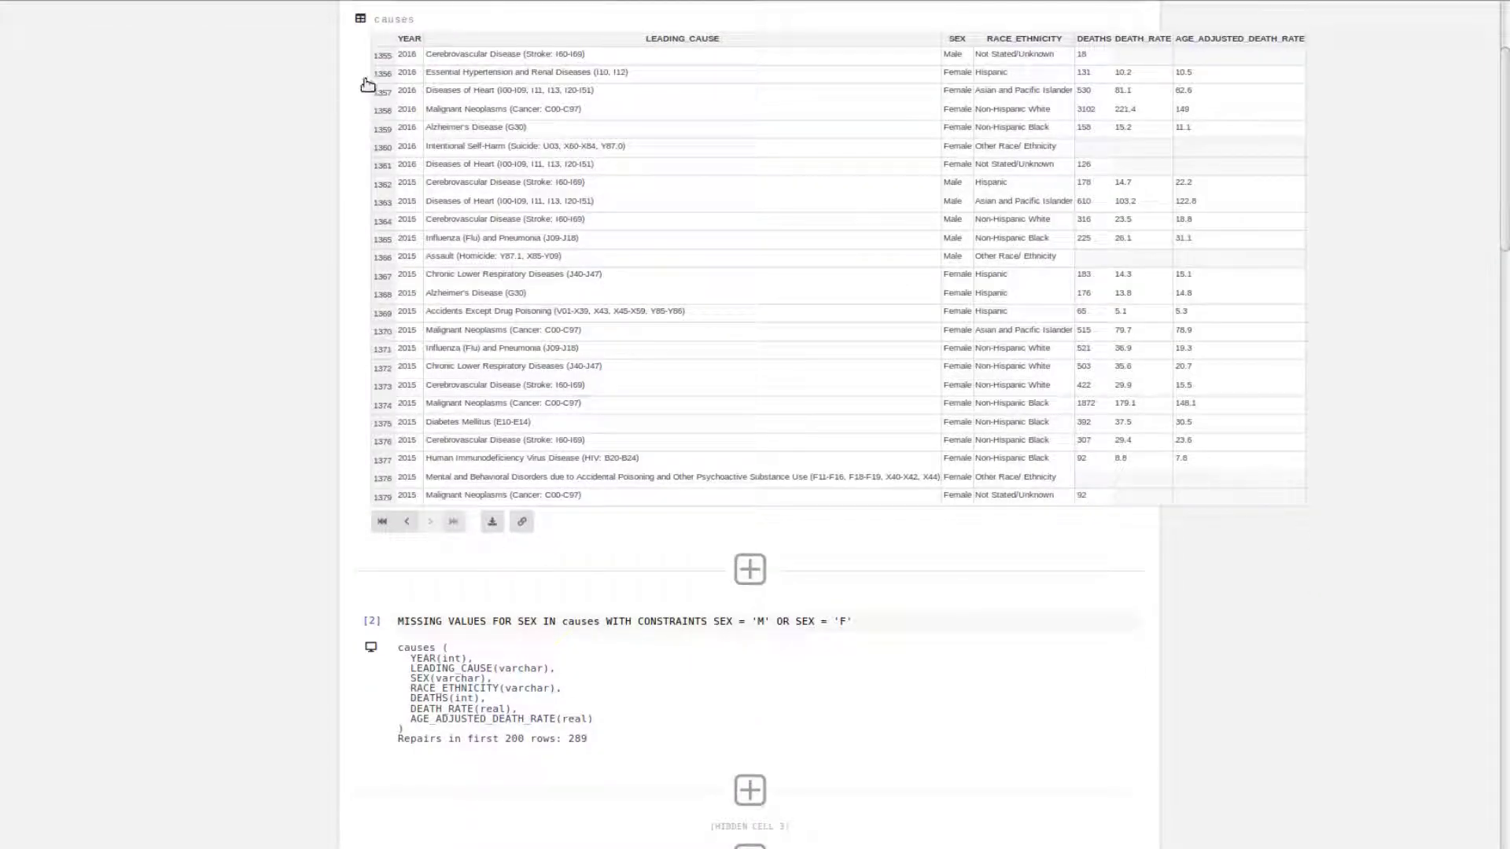
{"action": "mouse_move", "coordinate": [370, 93]}
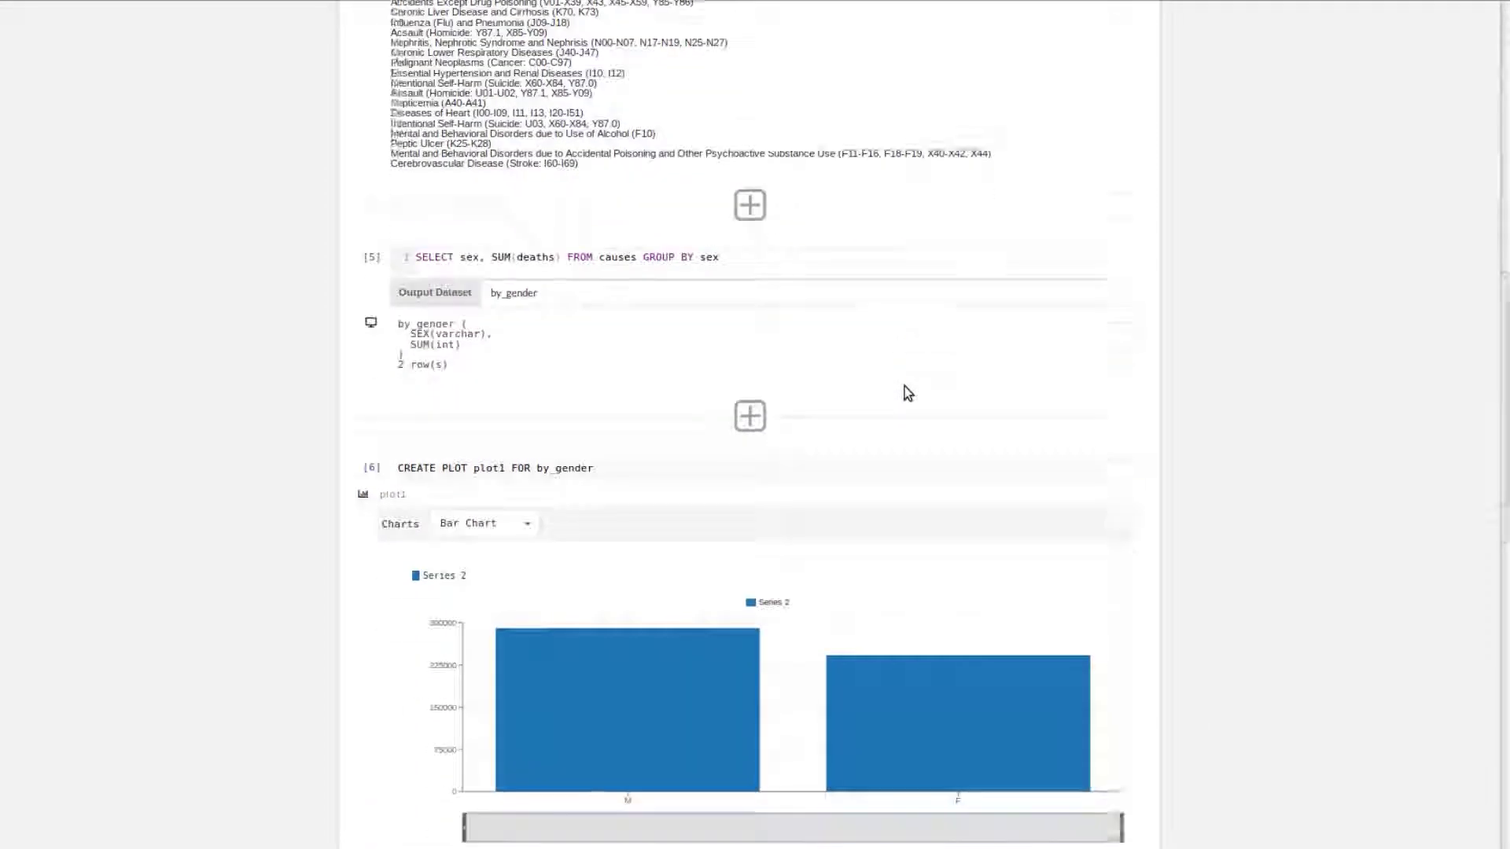
{"action": "scroll", "coordinate": [904, 392], "scroll_direction": "up", "scroll_amount": 1}
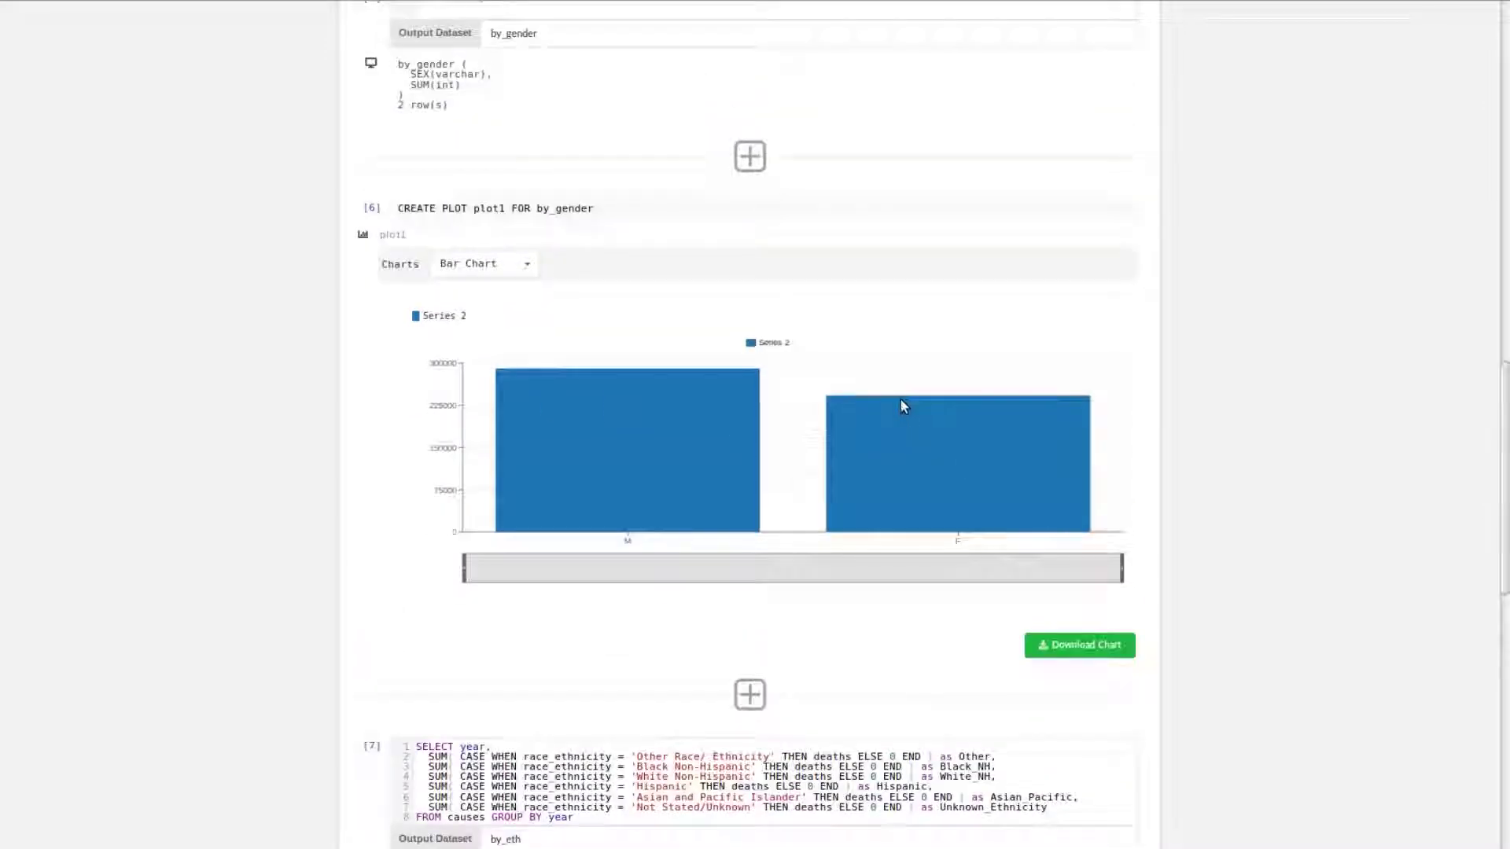
{"action": "scroll", "coordinate": [900, 400], "scroll_direction": "down", "scroll_amount": 1}
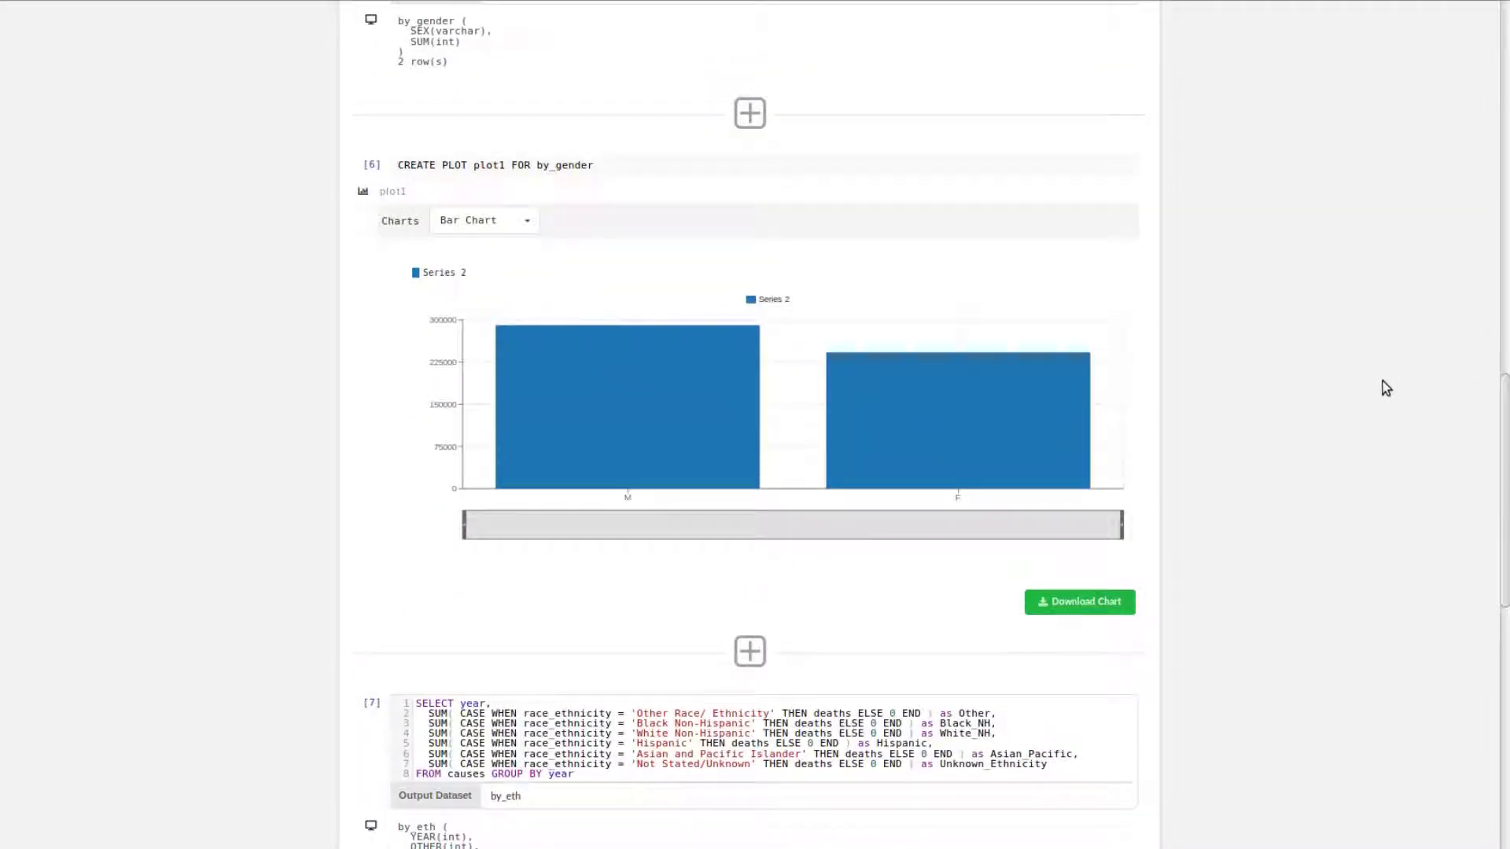
{"action": "scroll", "coordinate": [1390, 388], "scroll_direction": "down", "scroll_amount": 2}
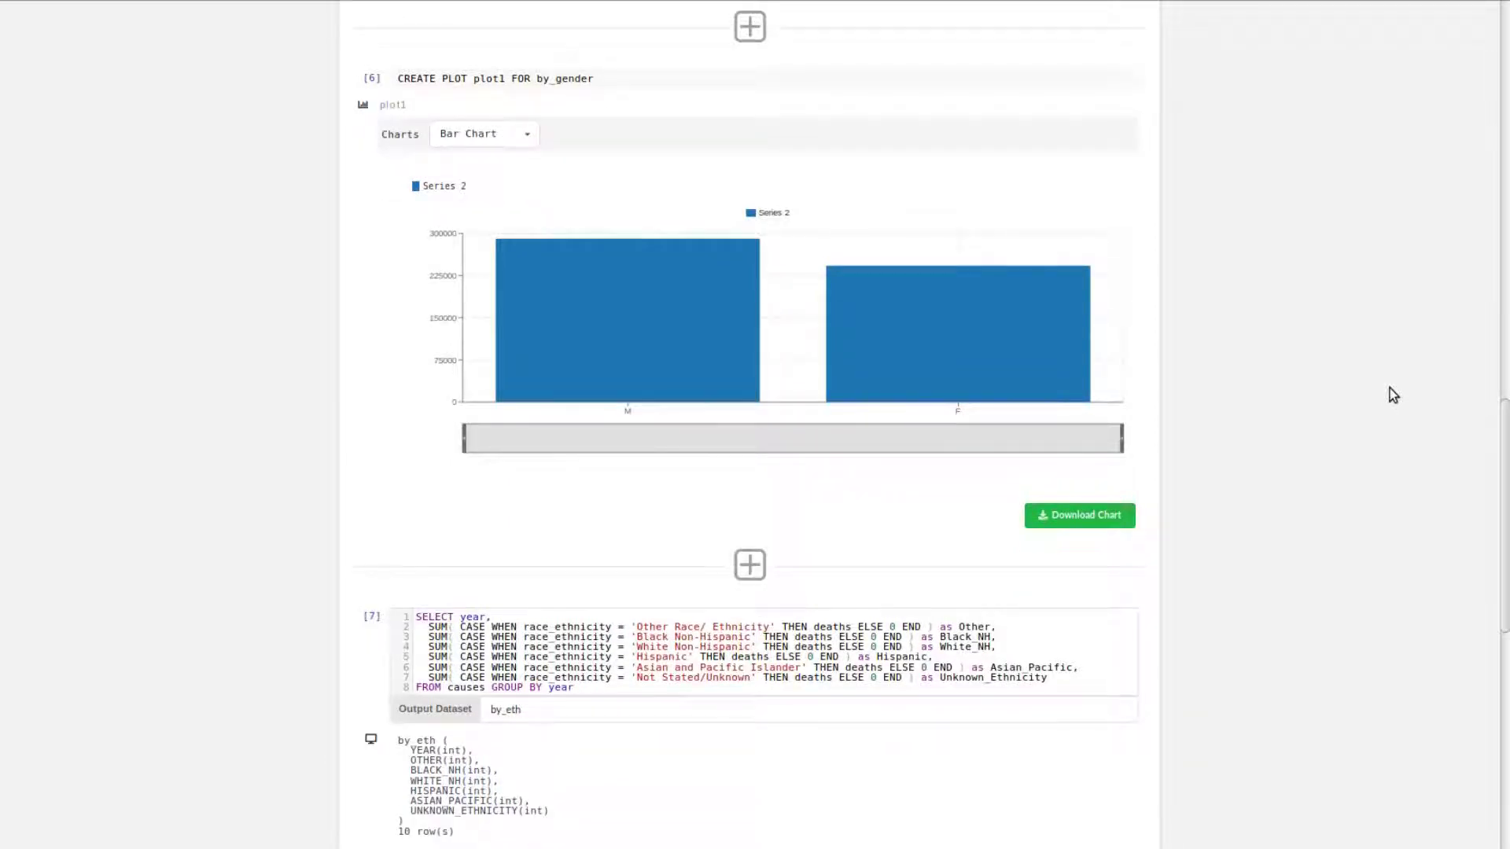
{"action": "scroll", "coordinate": [1389, 388], "scroll_direction": "up", "scroll_amount": 6}
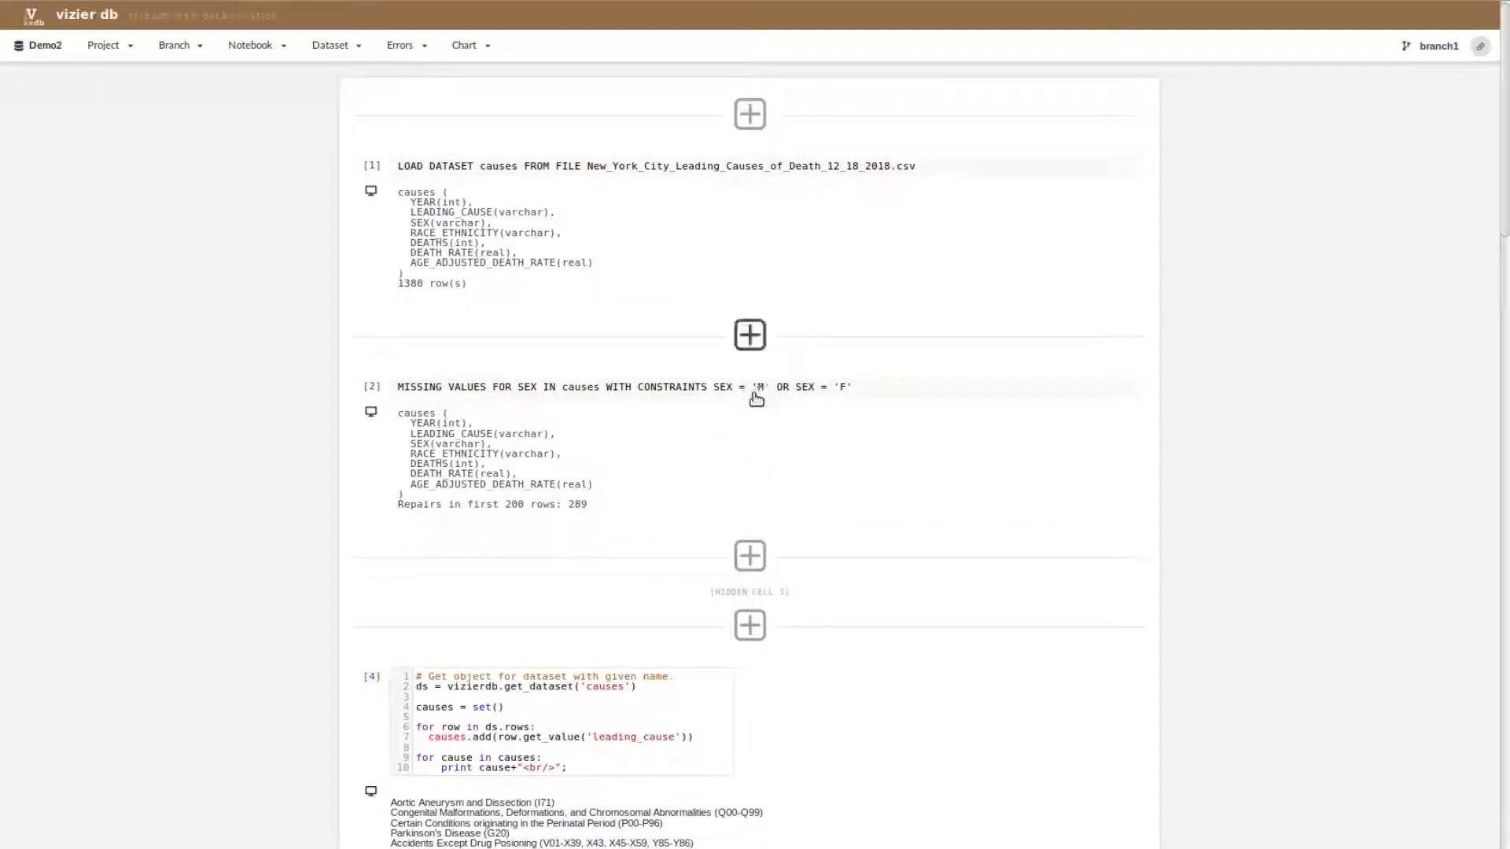
Step: Insert an SQL Statement cell right after the dataset load, before the SEX lens
{"action": "left_click", "coordinate": [750, 334]}
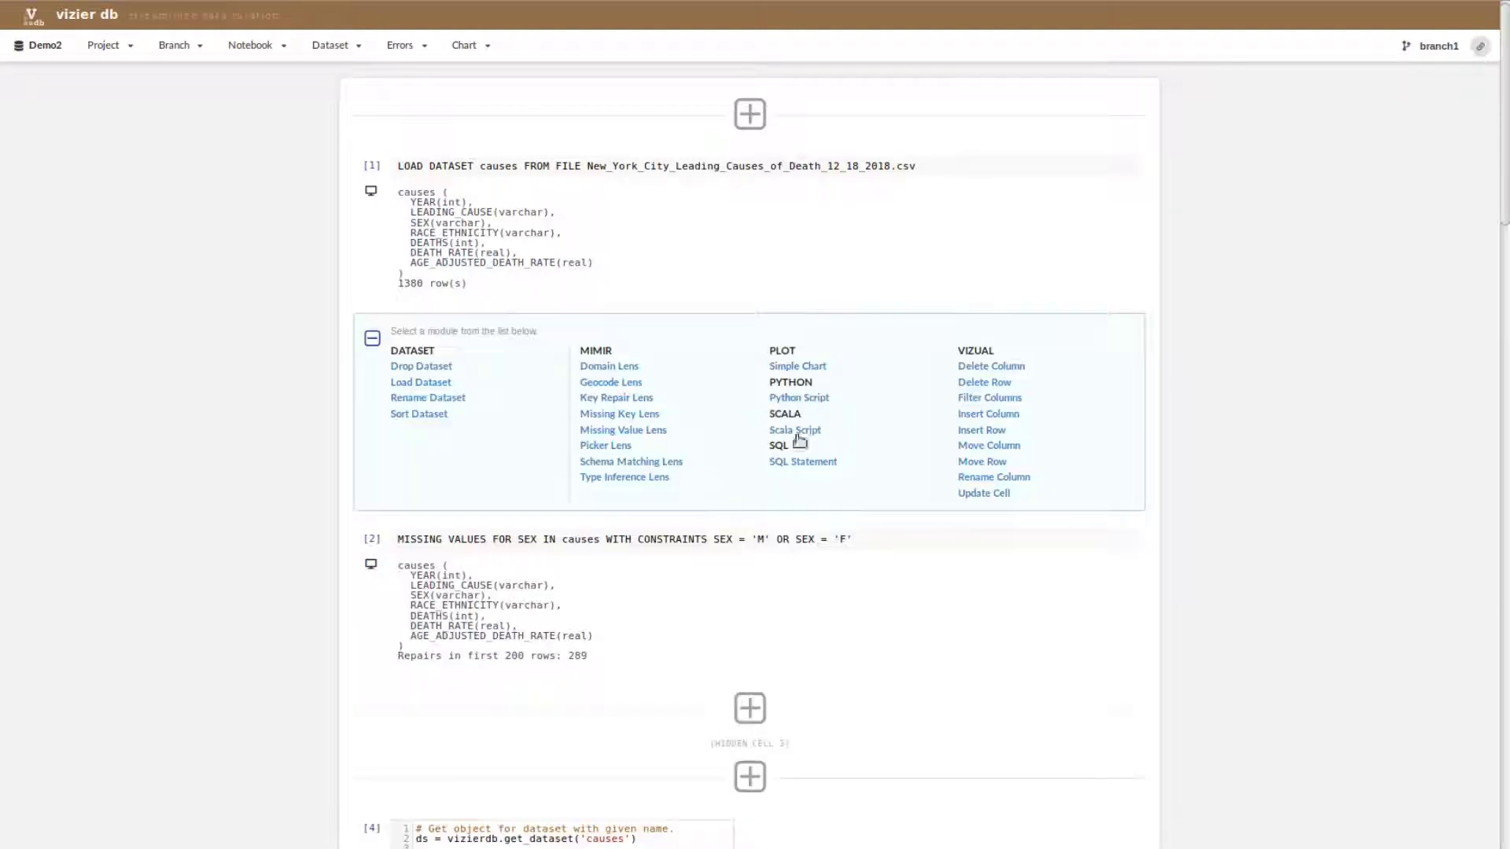
{"action": "left_click", "coordinate": [803, 462]}
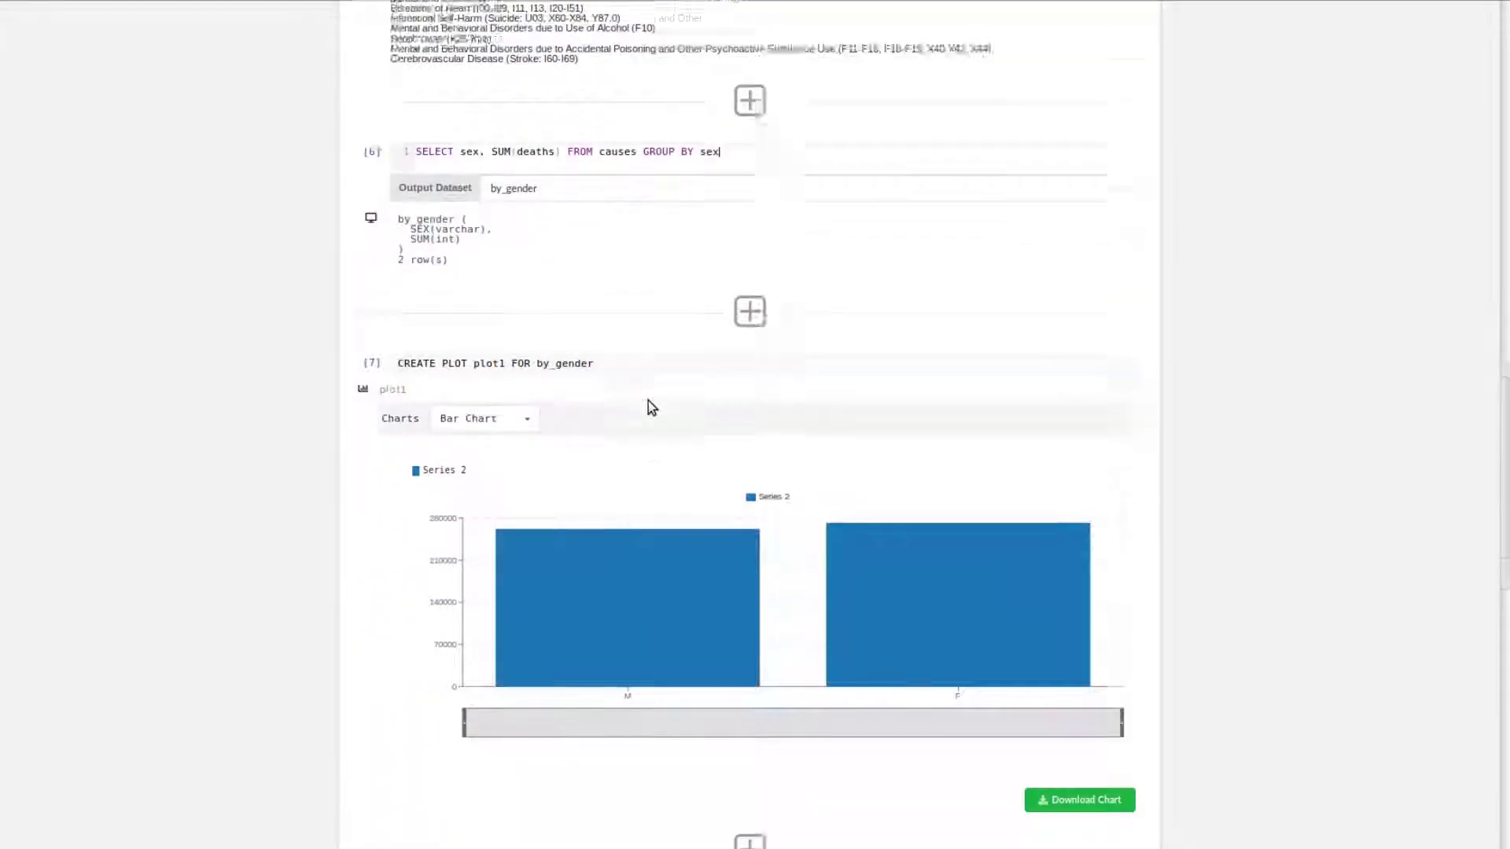
{"action": "scroll", "coordinate": [648, 400], "scroll_direction": "up", "scroll_amount": 20}
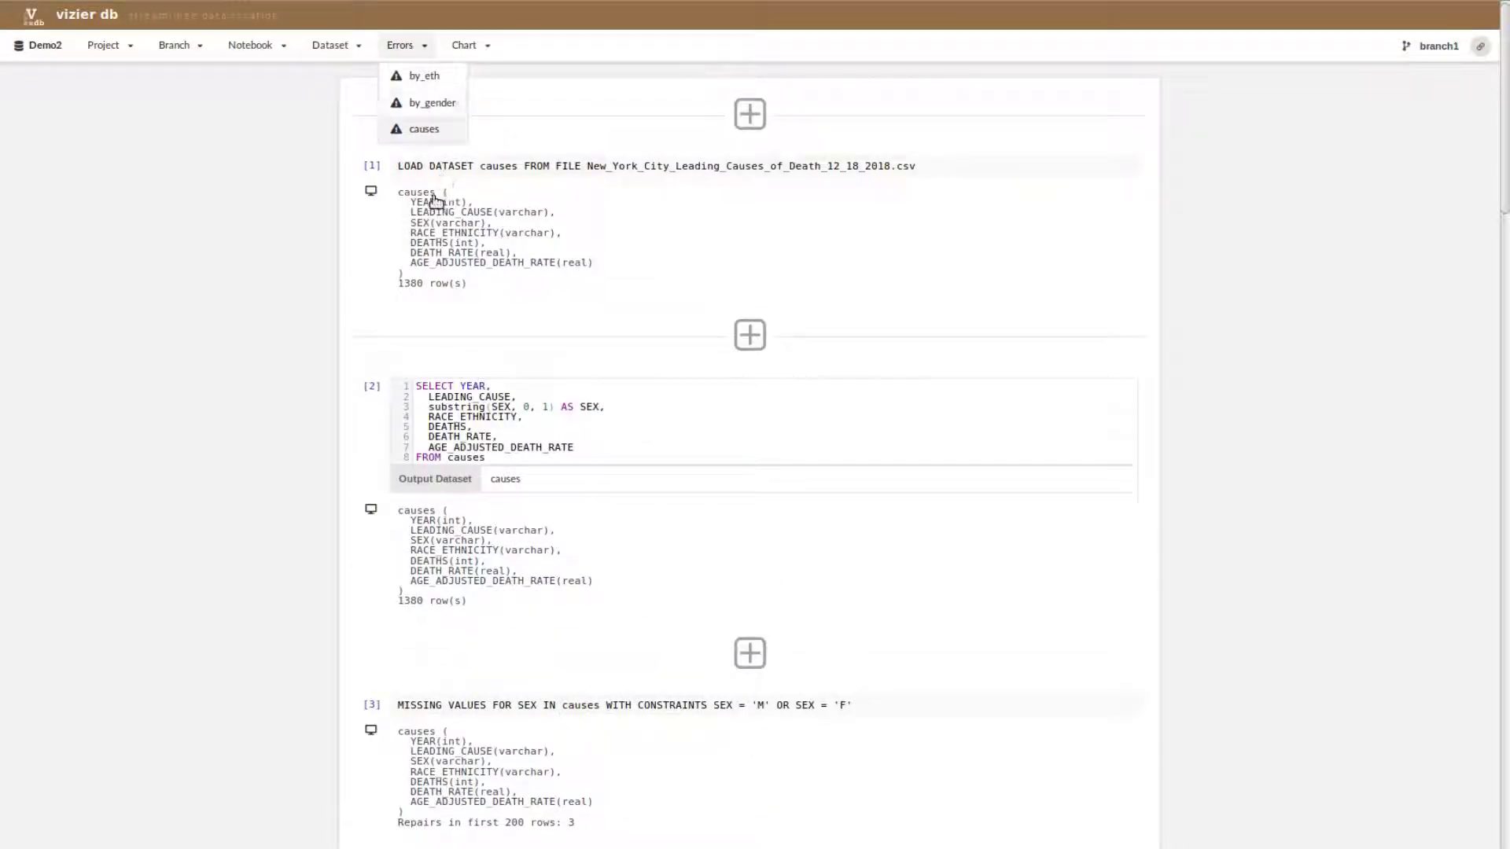
{"action": "key", "text": "Return"}
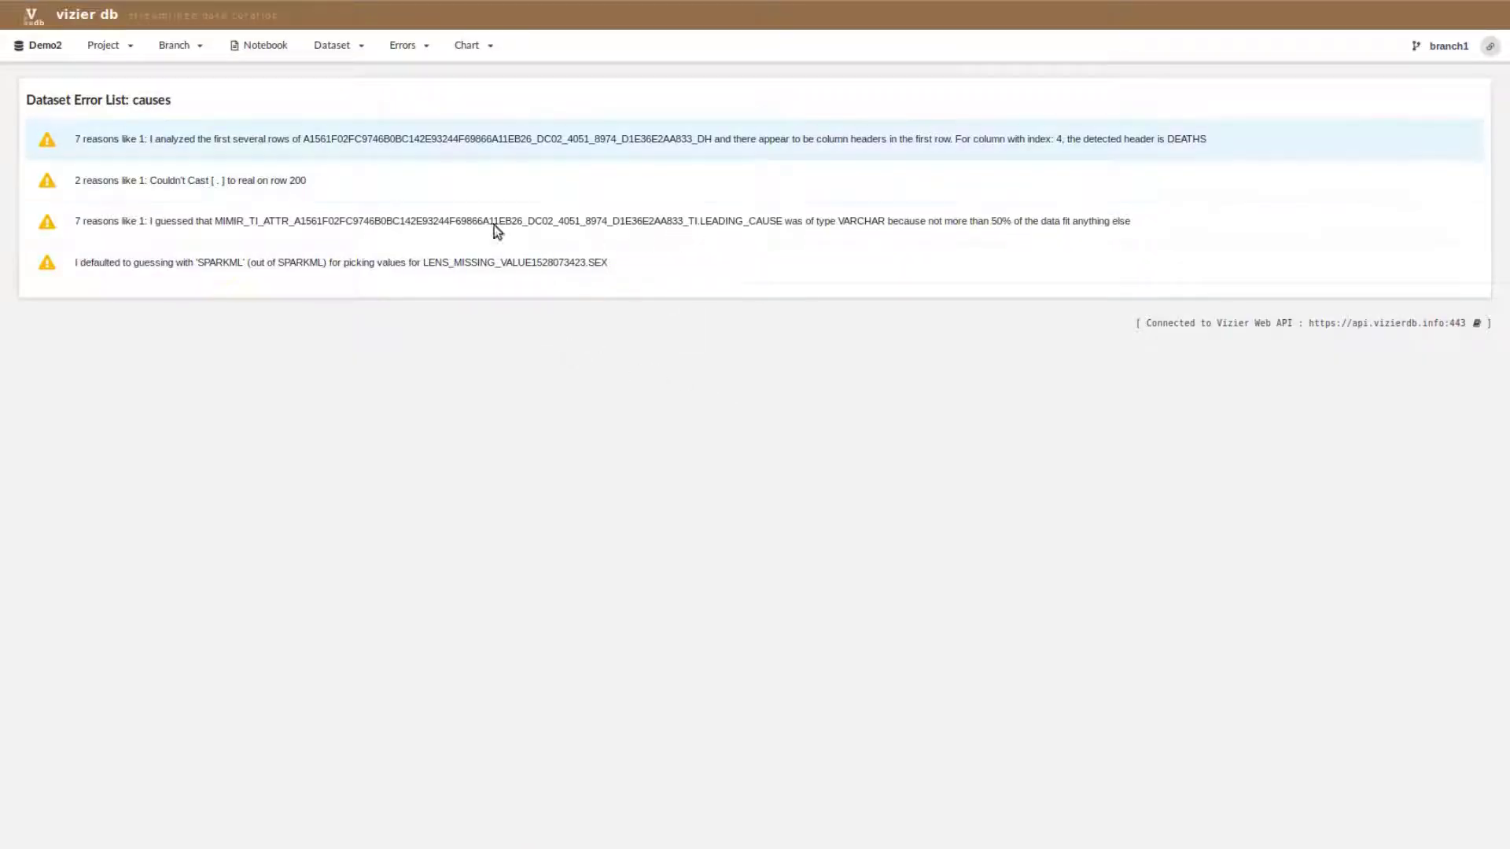
{"action": "left_click", "coordinate": [254, 47]}
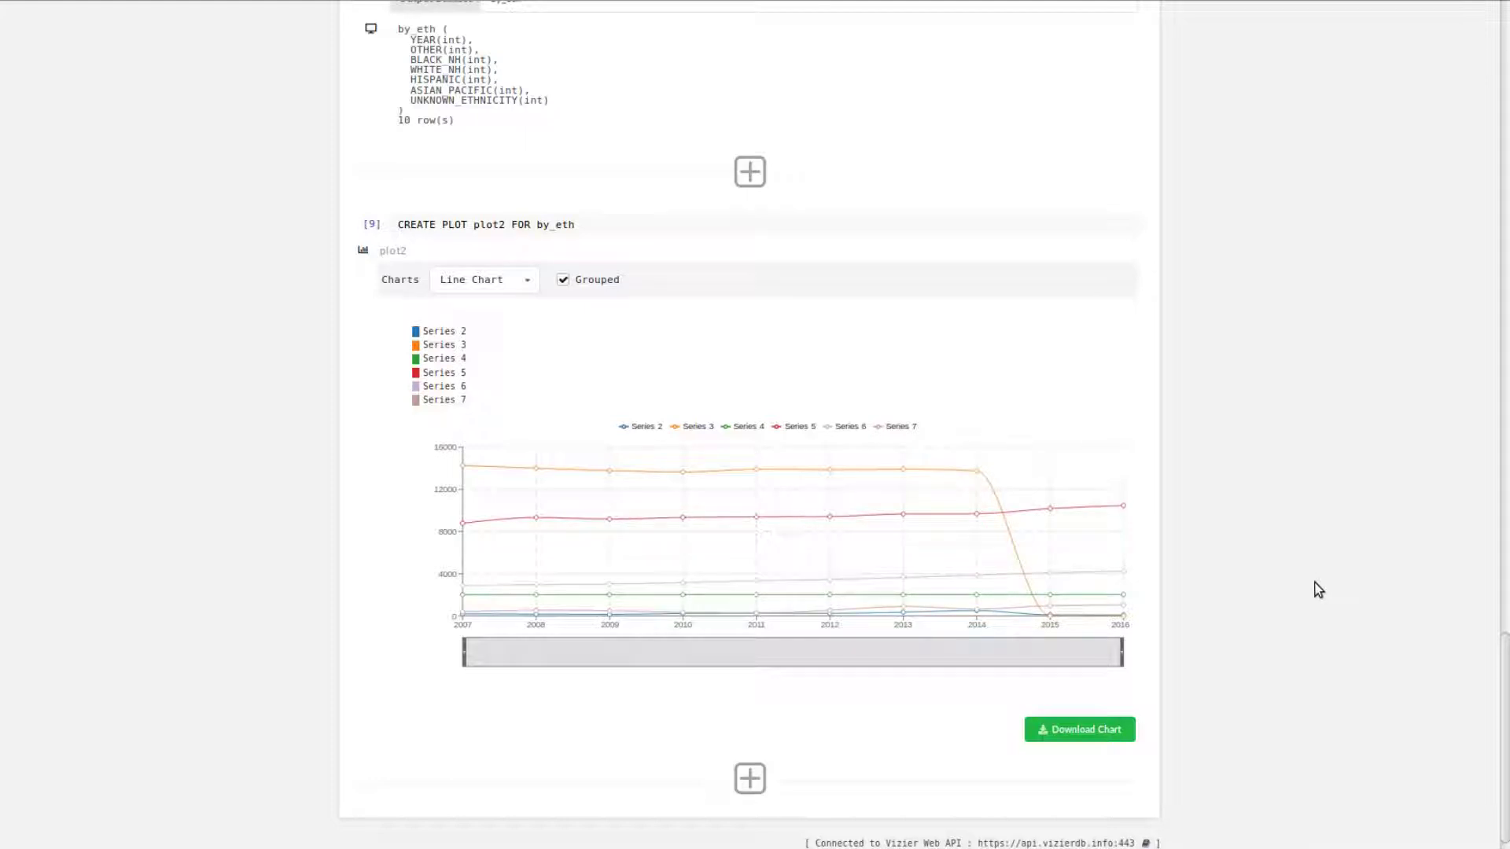
{"action": "scroll", "coordinate": [1318, 589], "scroll_direction": "down", "scroll_amount": 1}
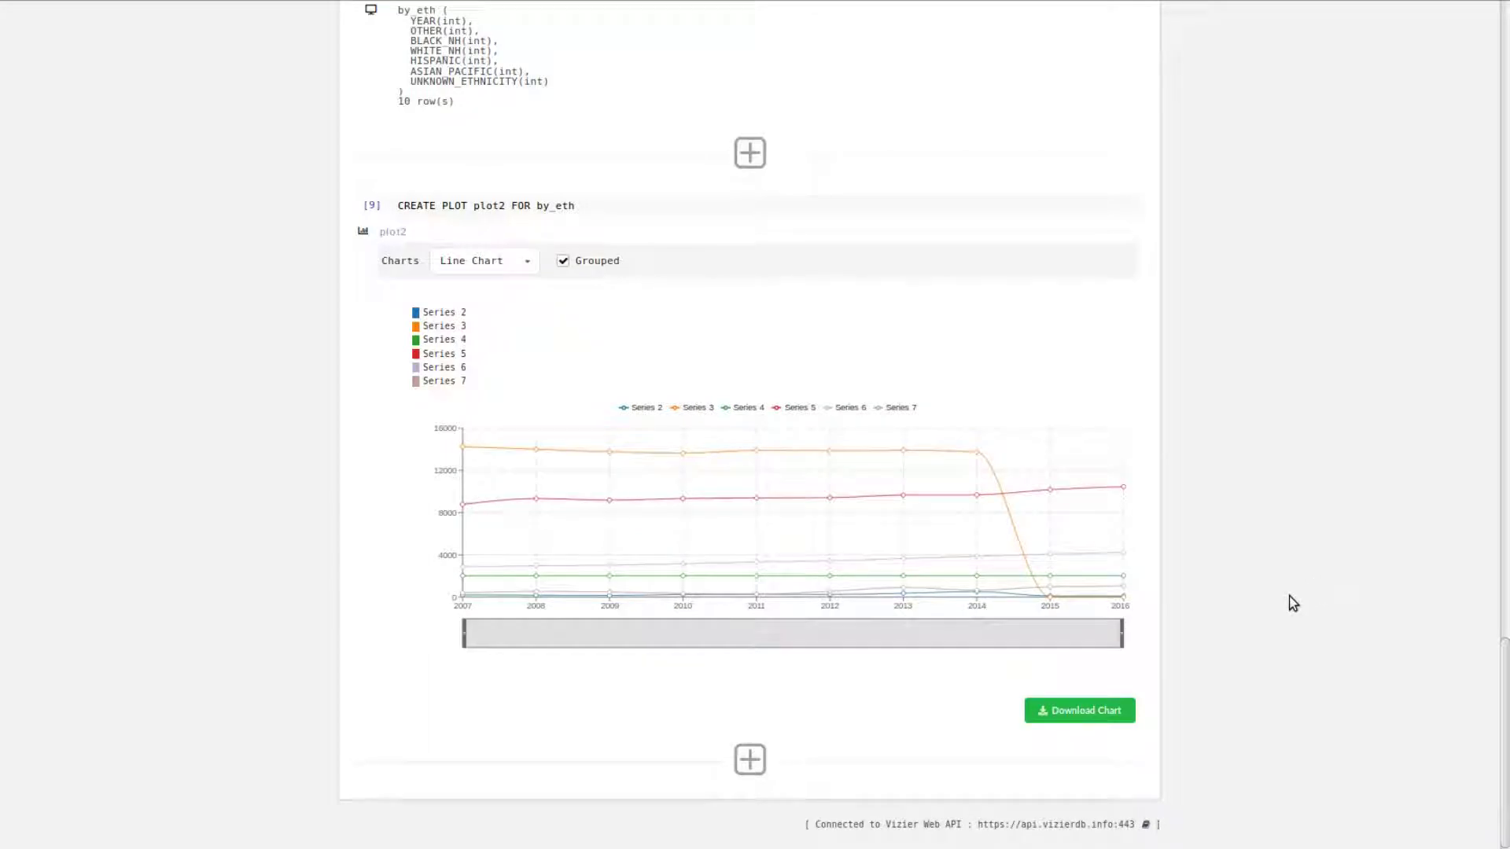
{"action": "scroll", "coordinate": [1270, 568], "scroll_direction": "up", "scroll_amount": 3}
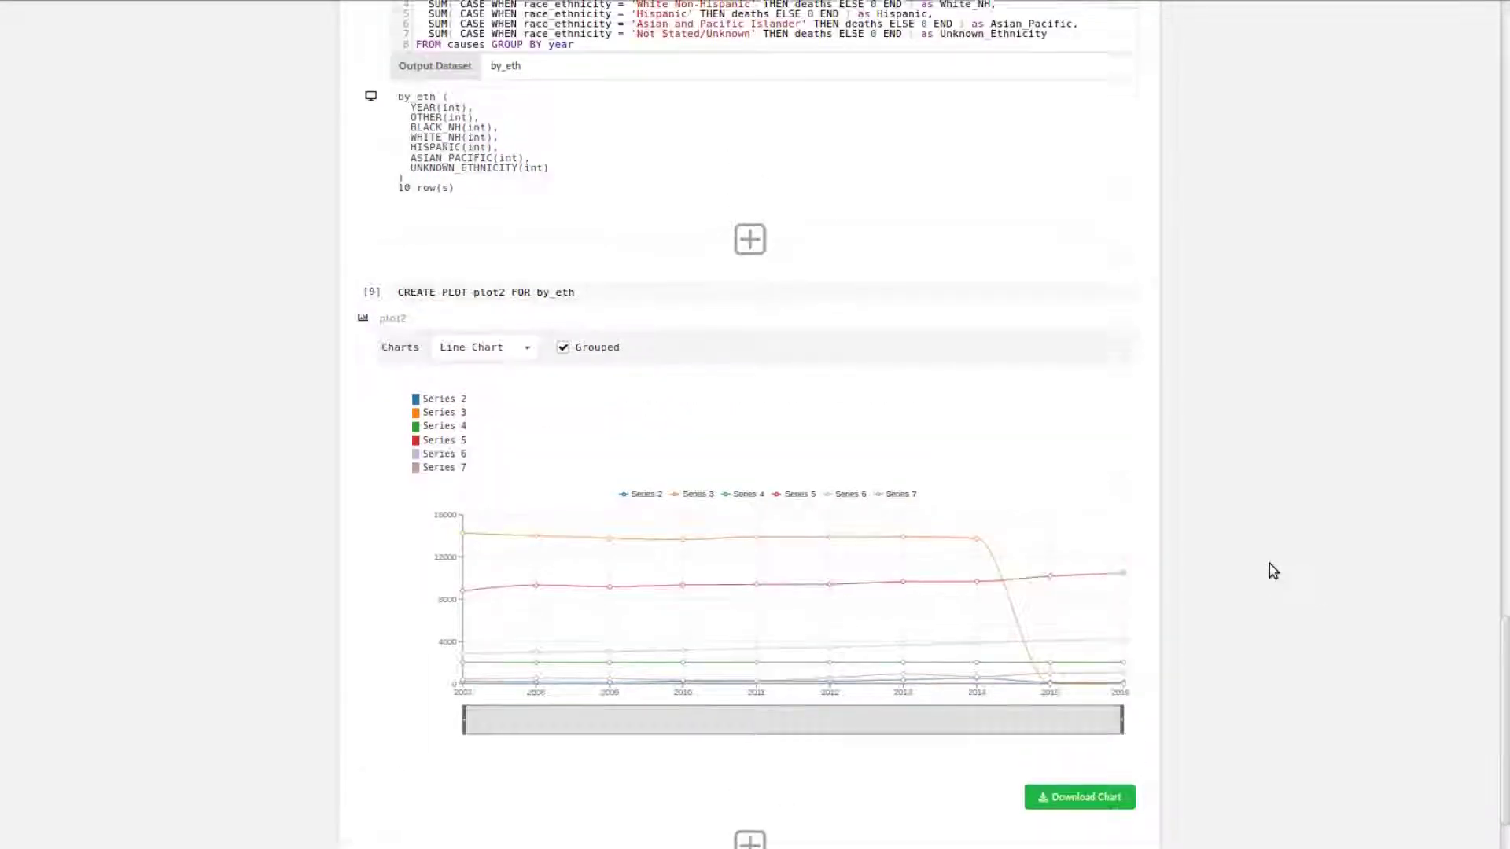
{"action": "scroll", "coordinate": [1271, 568], "scroll_direction": "down", "scroll_amount": 2}
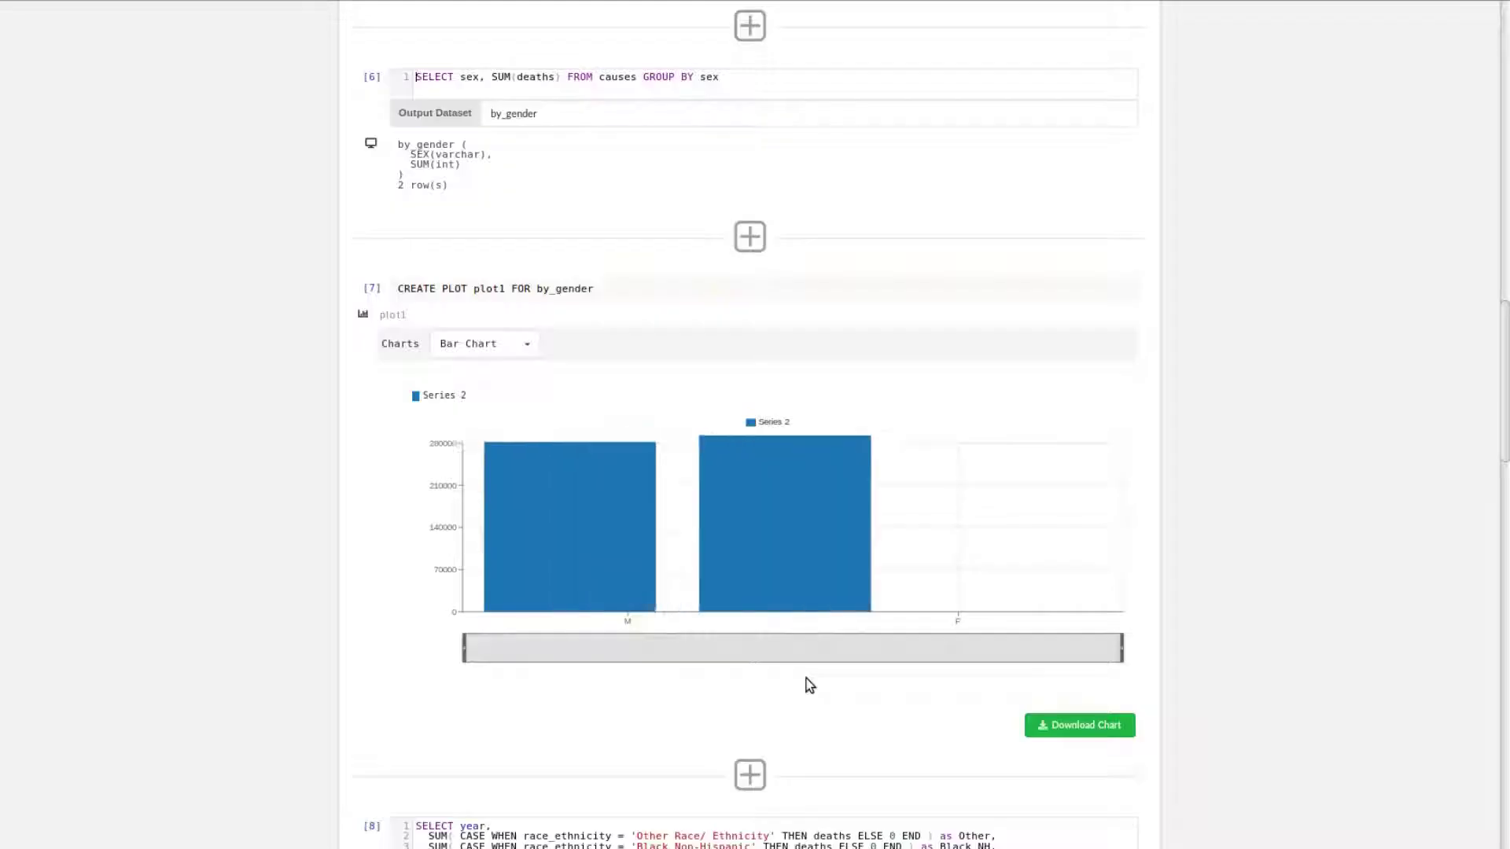
{"action": "scroll", "coordinate": [807, 677], "scroll_direction": "down", "scroll_amount": 8}
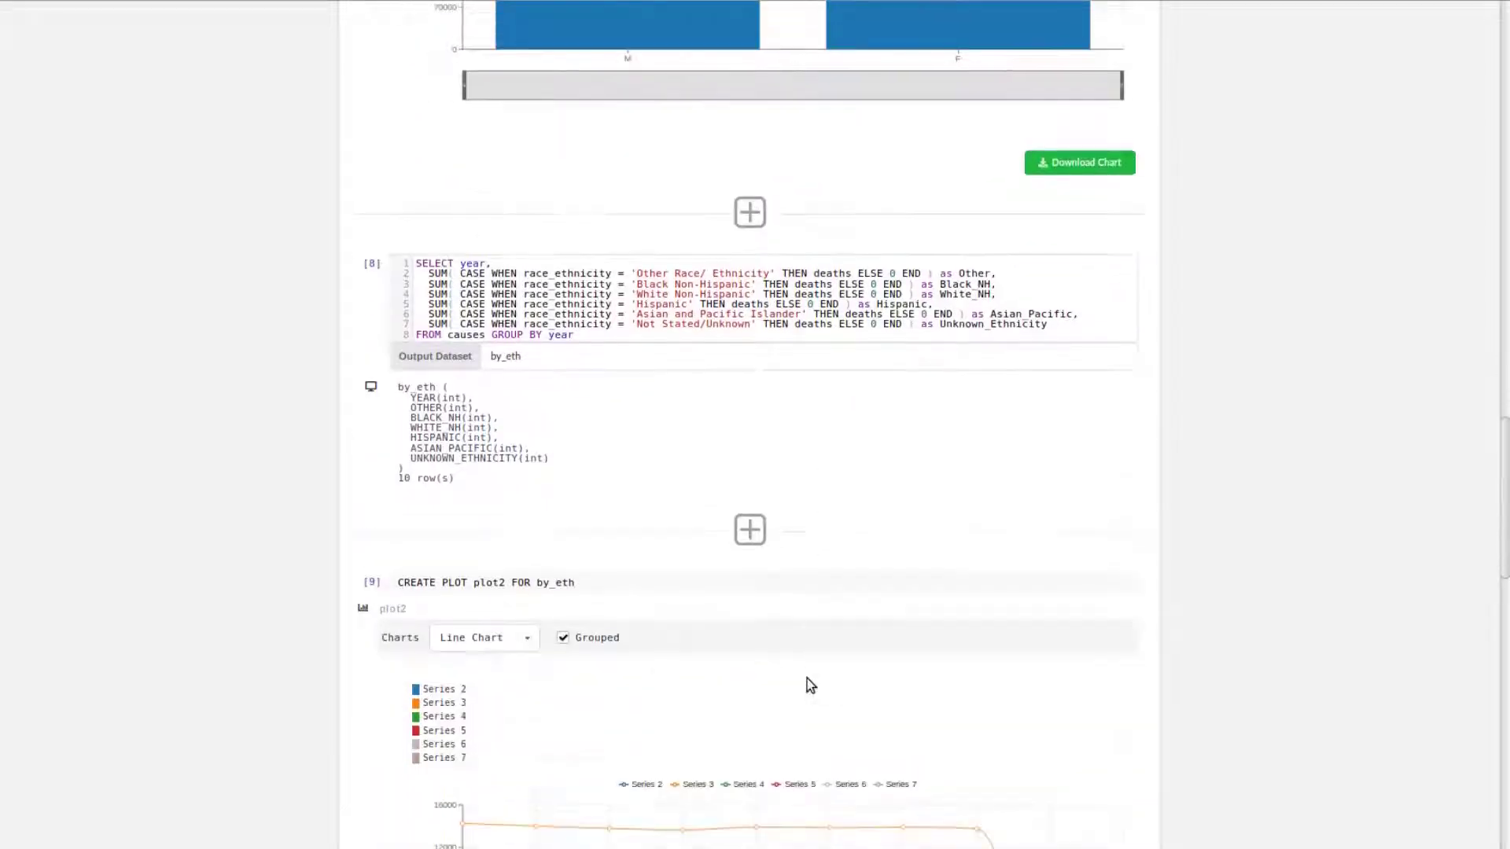
{"action": "scroll", "coordinate": [808, 680], "scroll_direction": "down", "scroll_amount": 10}
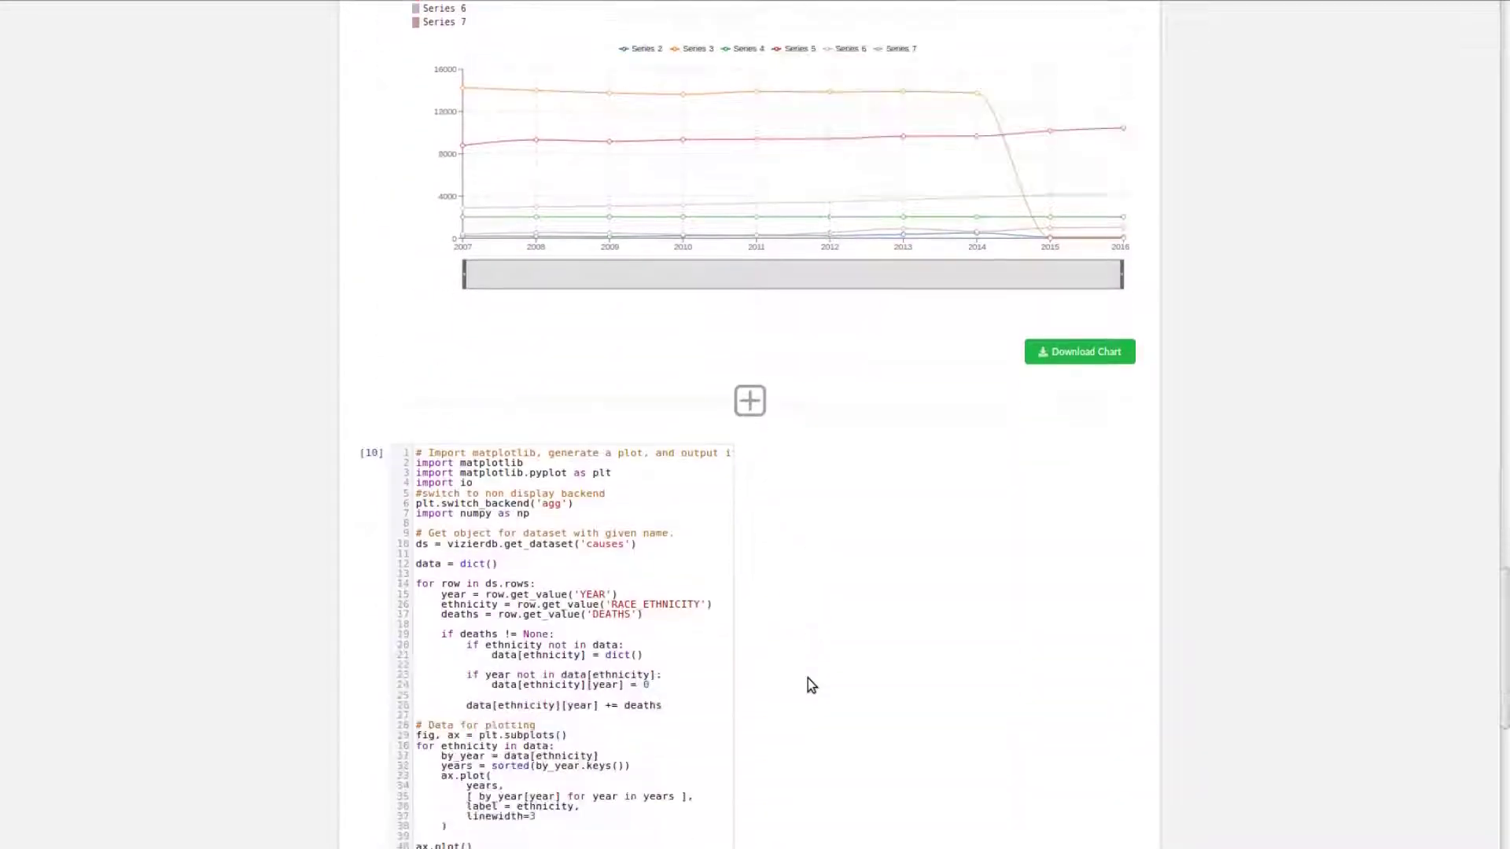
{"action": "scroll", "coordinate": [808, 681], "scroll_direction": "down", "scroll_amount": 1}
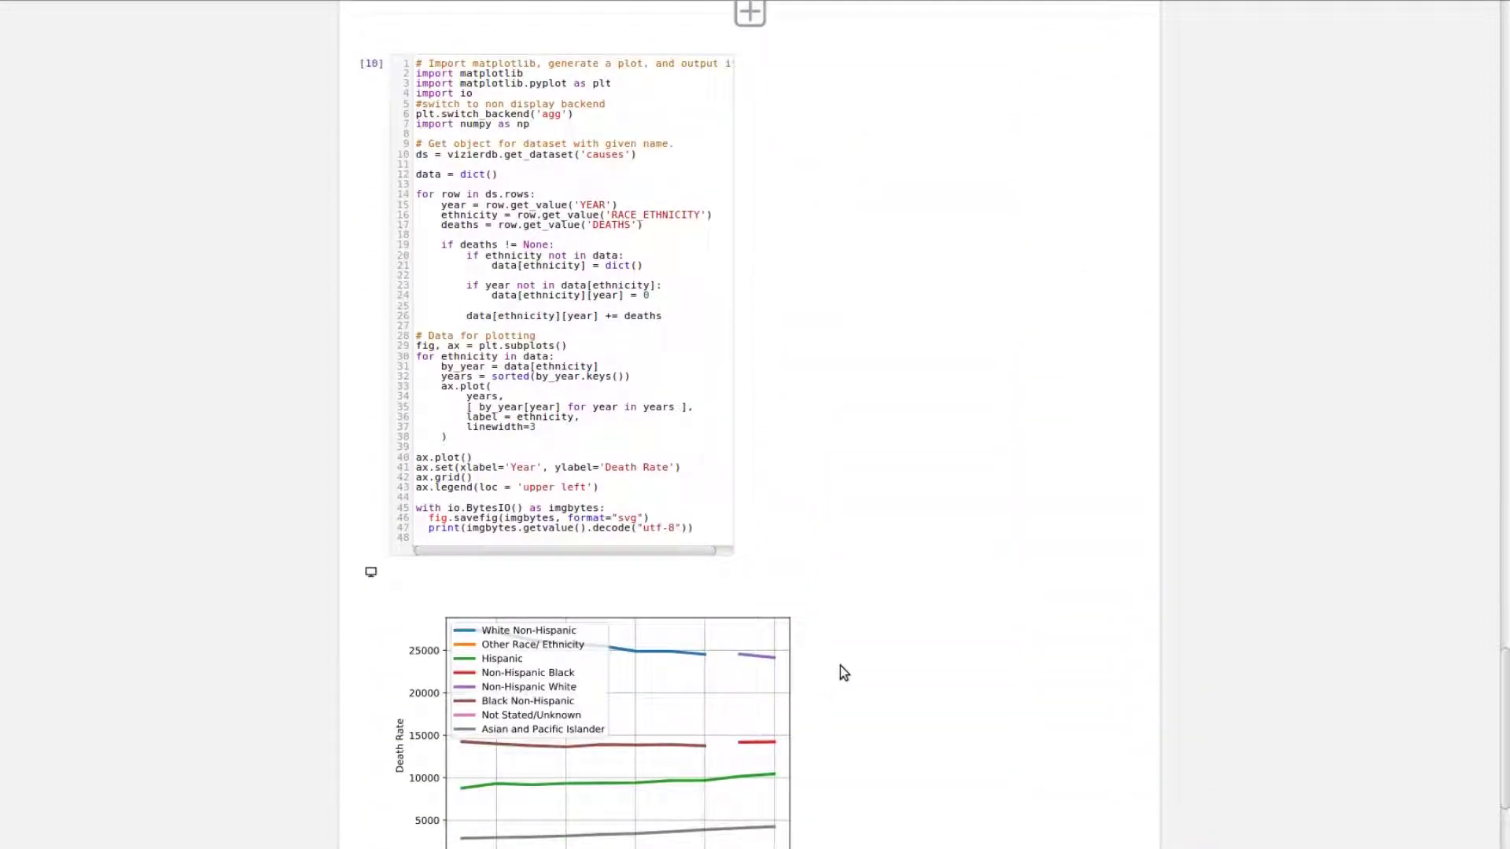
{"action": "scroll", "coordinate": [841, 670], "scroll_direction": "down", "scroll_amount": 1}
{"action": "scroll", "coordinate": [843, 674], "scroll_direction": "down", "scroll_amount": 2}
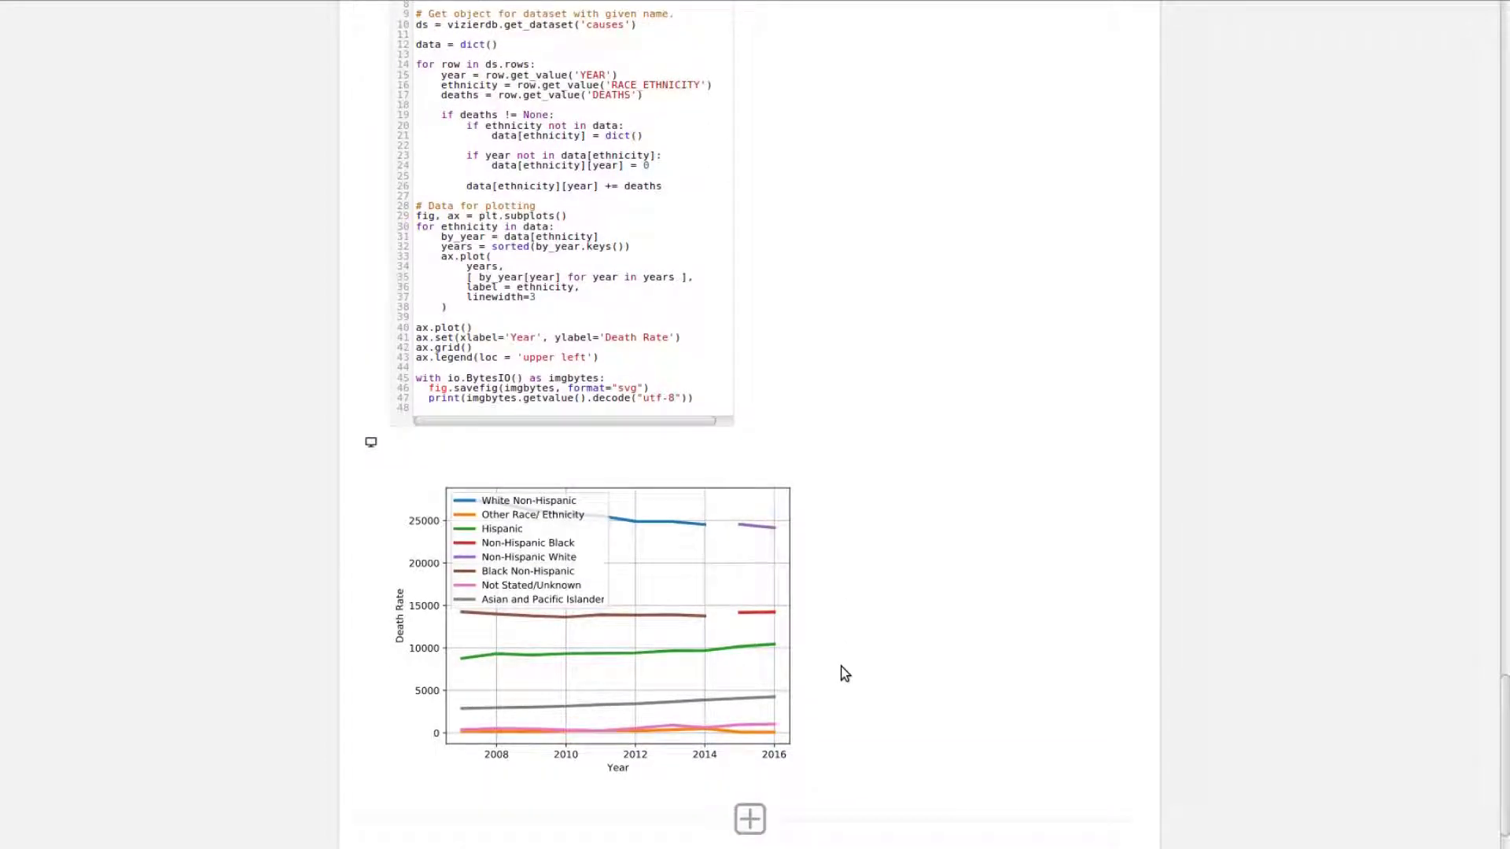